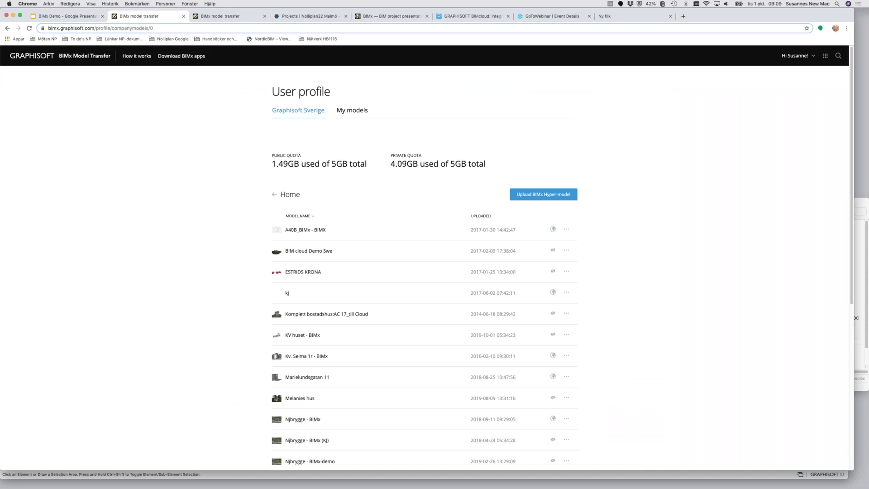
# - Open the BIMx Model Transfer start page and look through the featured models
pyautogui.click(71, 56)
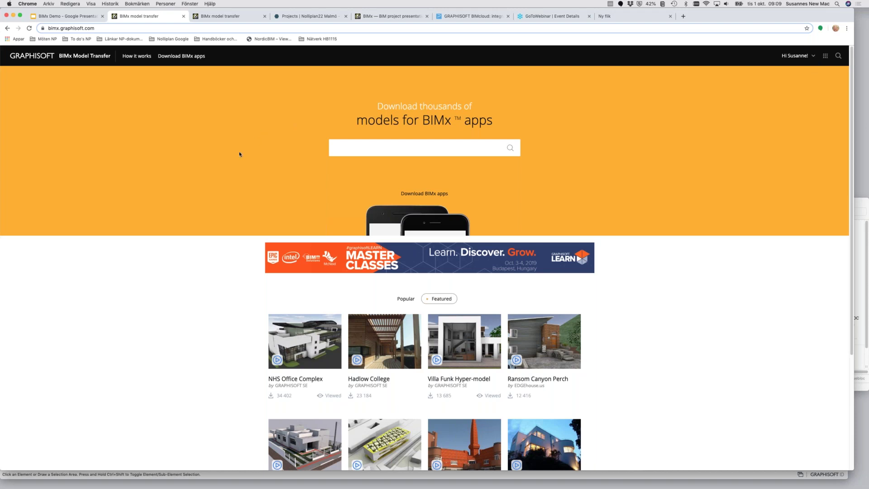
pyautogui.scroll(-1, 231, 154)
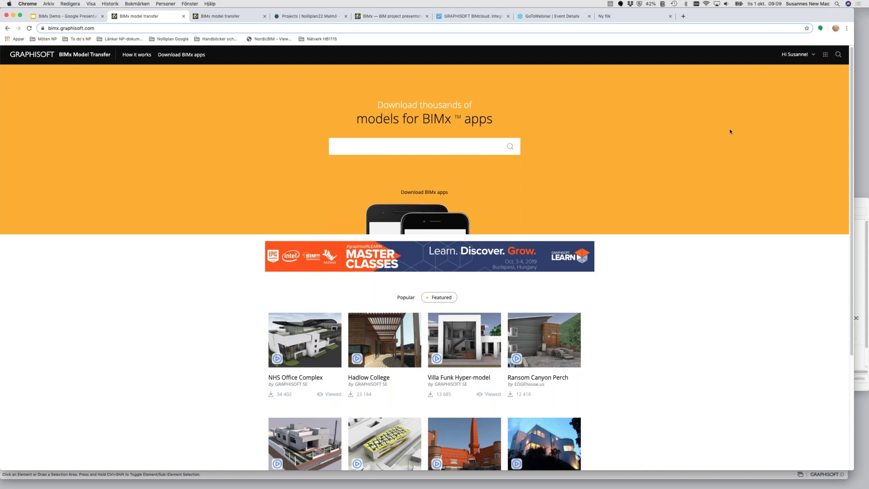
pyautogui.scroll(-2, 730, 132)
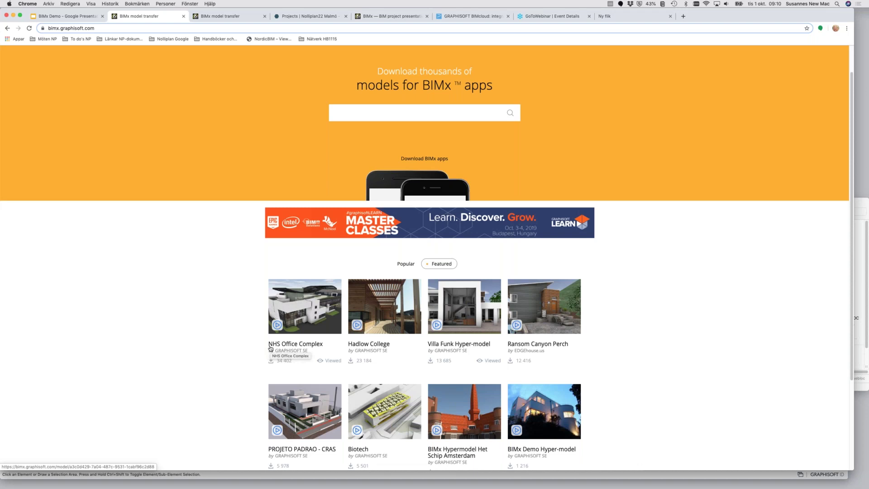
pyautogui.scroll(2, 198, 87)
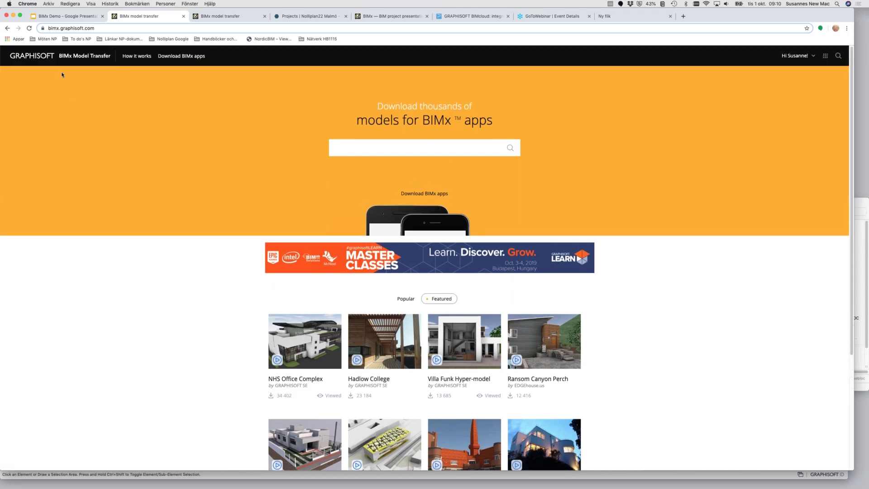
# - Open the Home folder in the company's user profile and show the visibility options for KV huset - BIMx
pyautogui.click(801, 58)
pyautogui.click(765, 83)
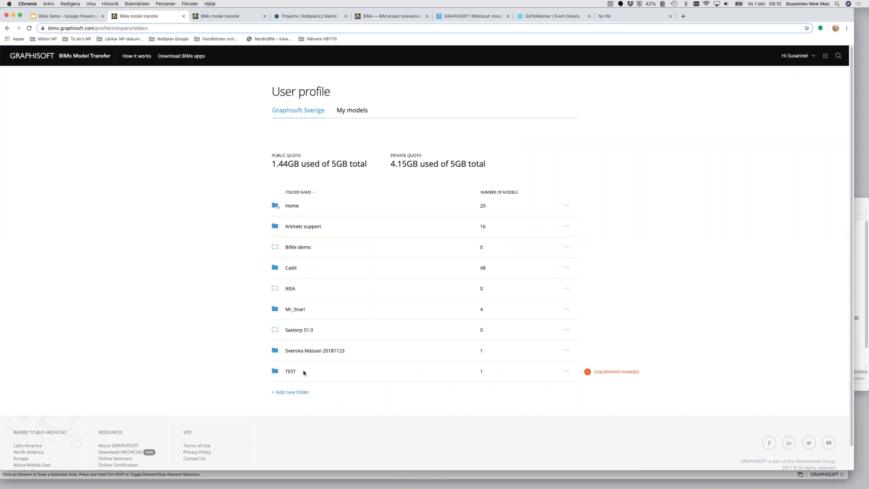
pyautogui.click(286, 207)
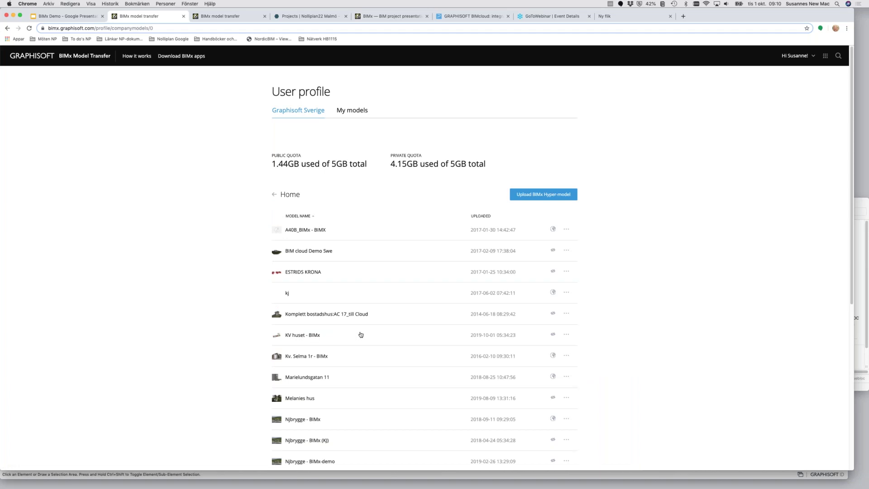
pyautogui.click(567, 335)
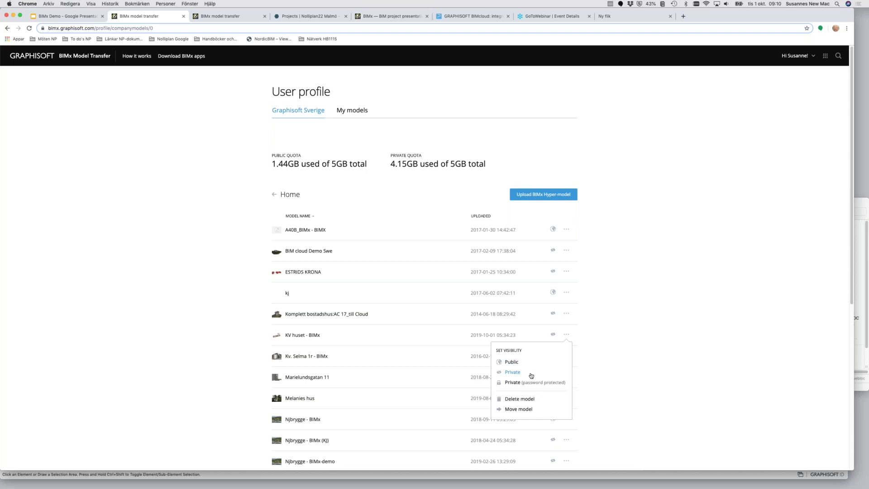
# - Return to the BIMx Model Transfer start page and reopen the user profile from the account settings
pyautogui.click(93, 56)
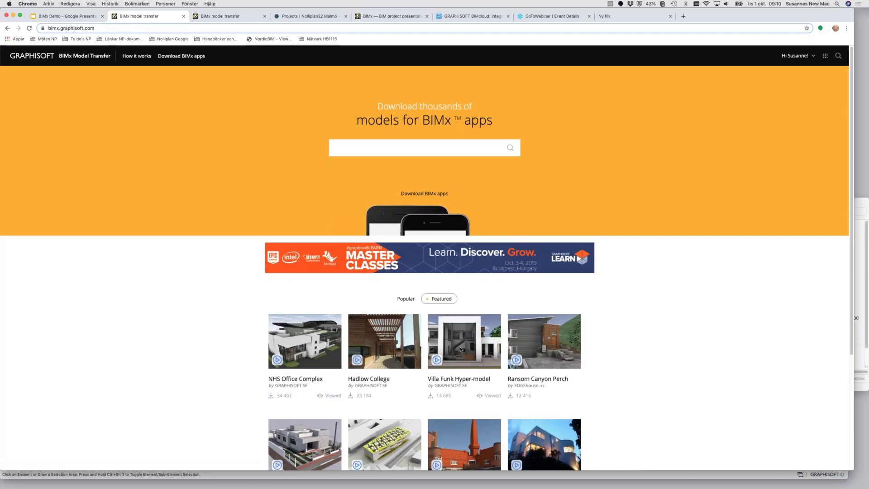
pyautogui.click(793, 55)
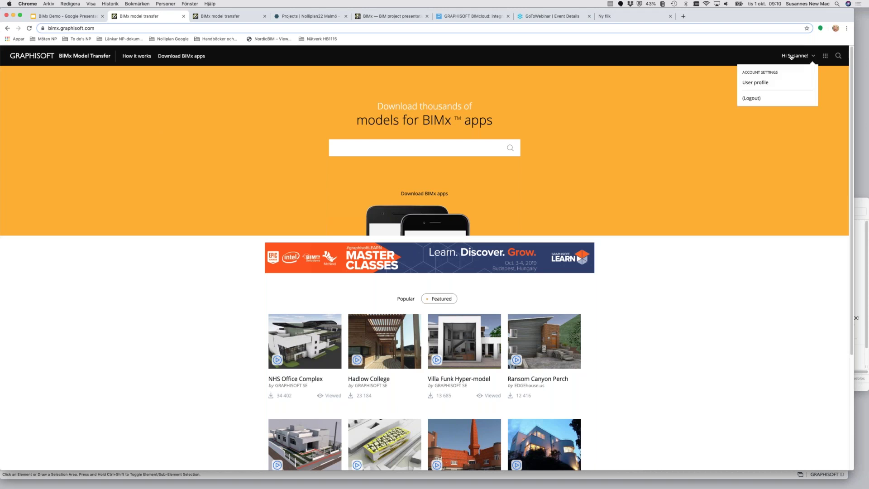
pyautogui.click(763, 84)
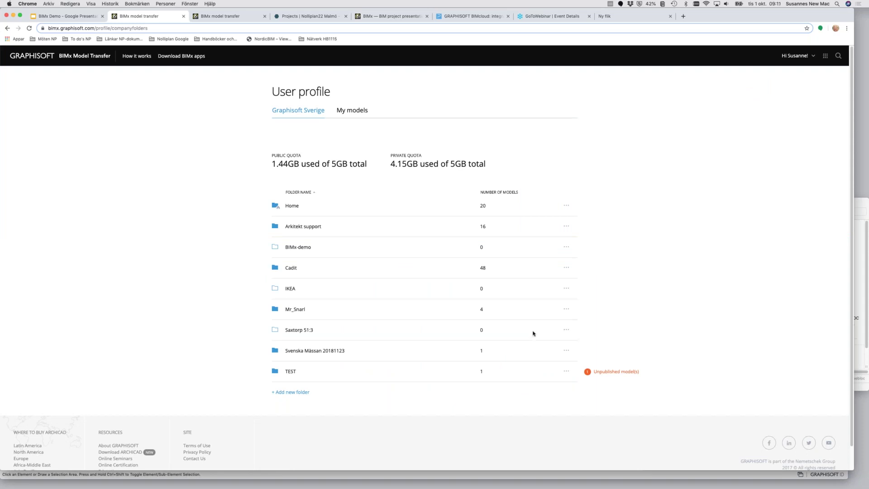
# - Switch to Mail and read the BIMx upload confirmation message with the model link
pyautogui.press('super+Tab')
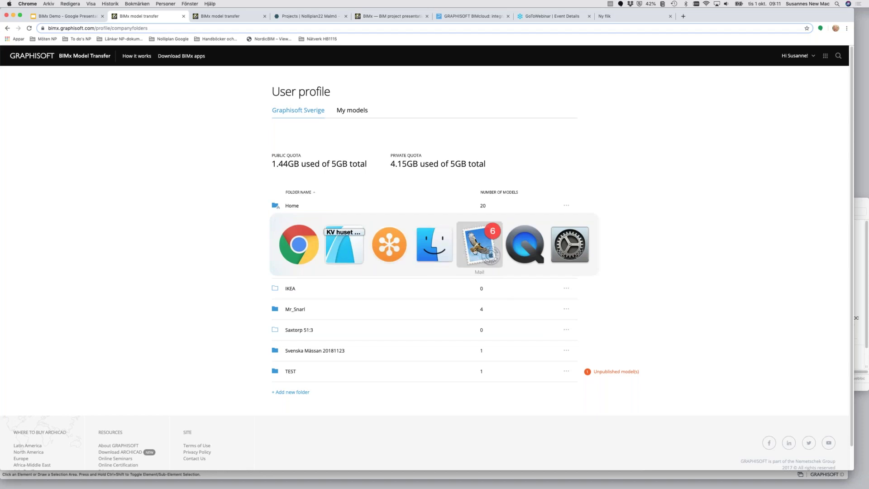
pyautogui.click(474, 252)
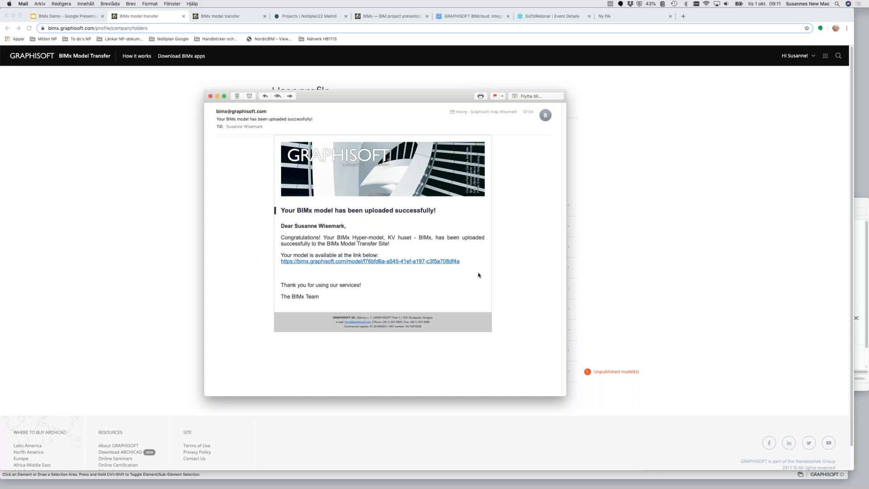
# - Switch to ARCHICAD and check the available upload destinations in the publisher set properties, keeping Graphisoft Sverige
pyautogui.press('super+Tab')
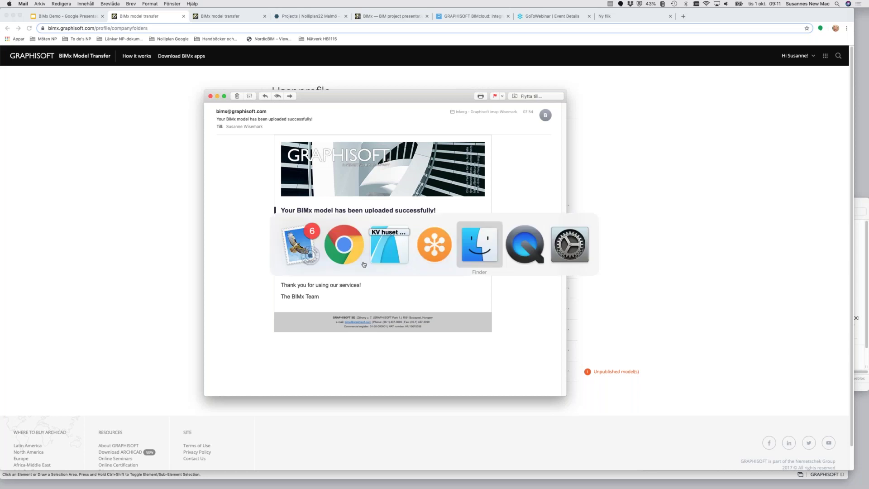
pyautogui.click(385, 248)
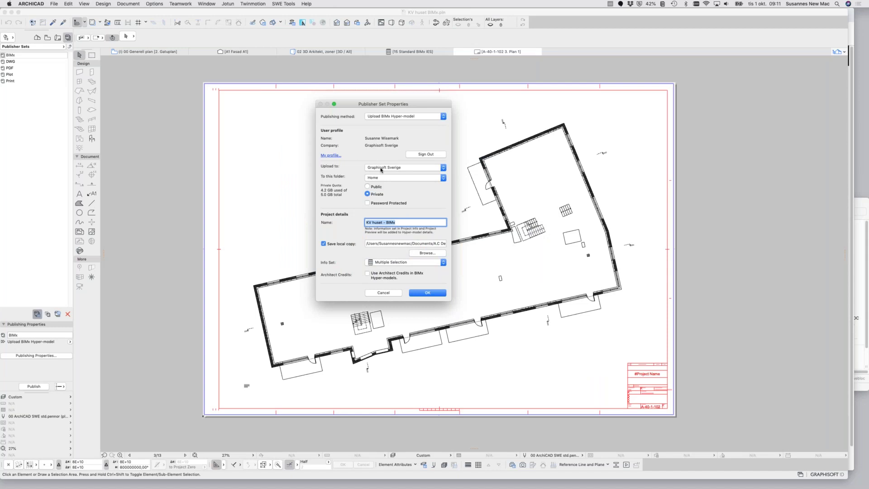
pyautogui.click(382, 167)
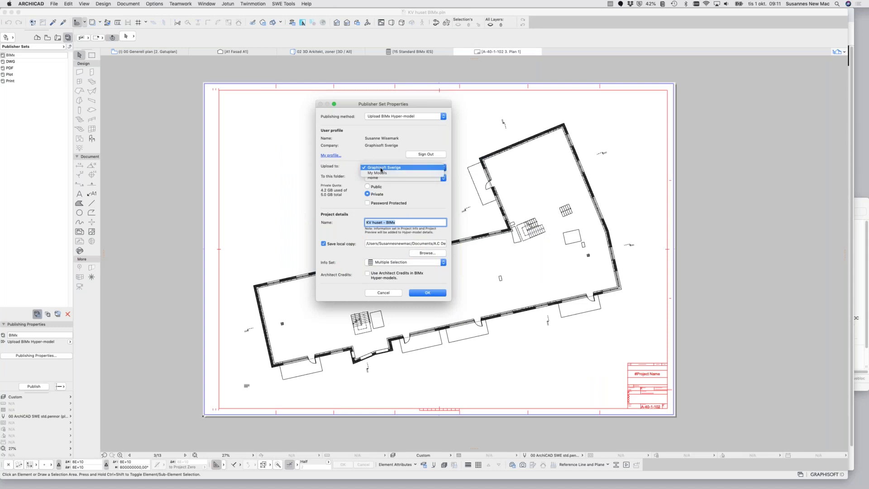
pyautogui.click(348, 169)
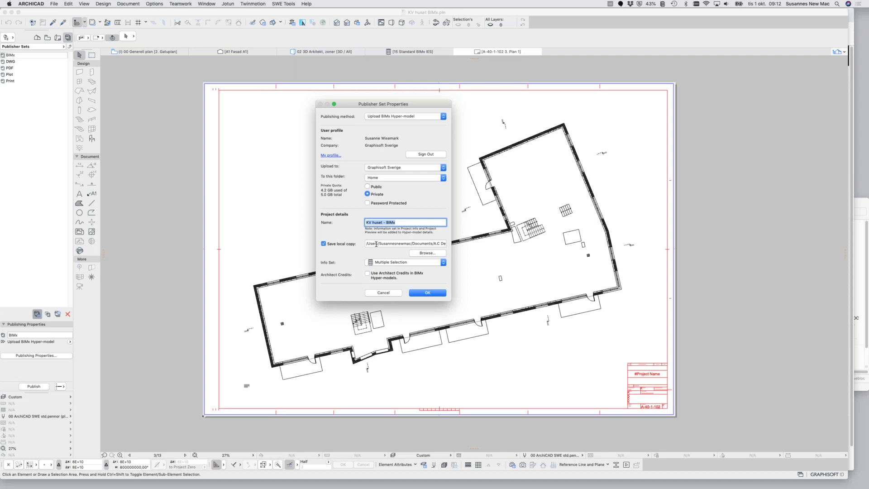
# - Review the schedules chosen for the hyper-model's info set and accept the existing selection
pyautogui.click(401, 262)
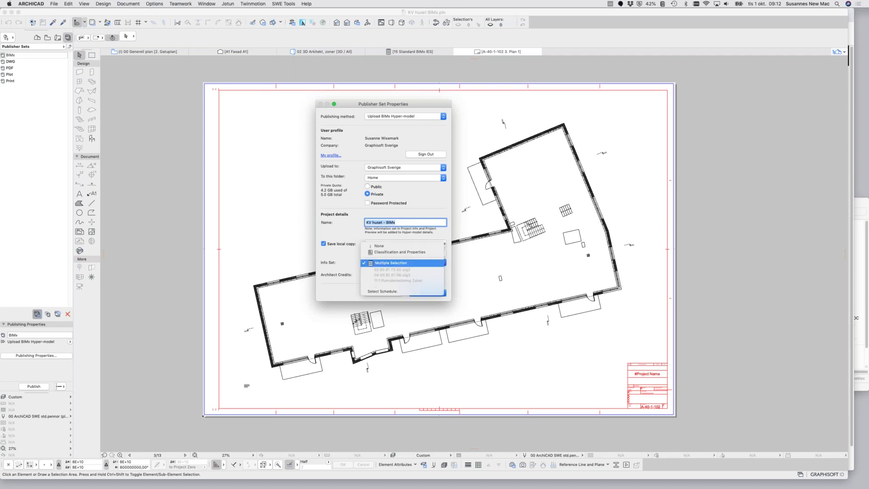
pyautogui.click(385, 292)
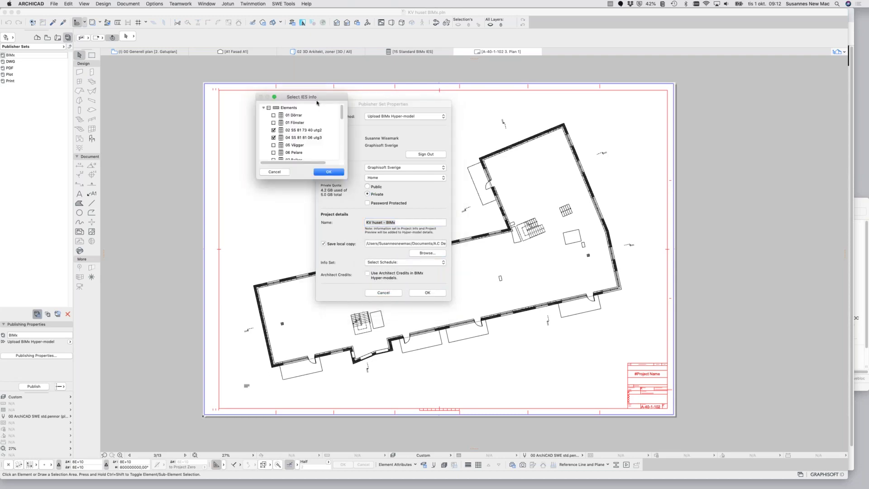
pyautogui.moveTo(318, 98); pyautogui.dragTo(296, 117)
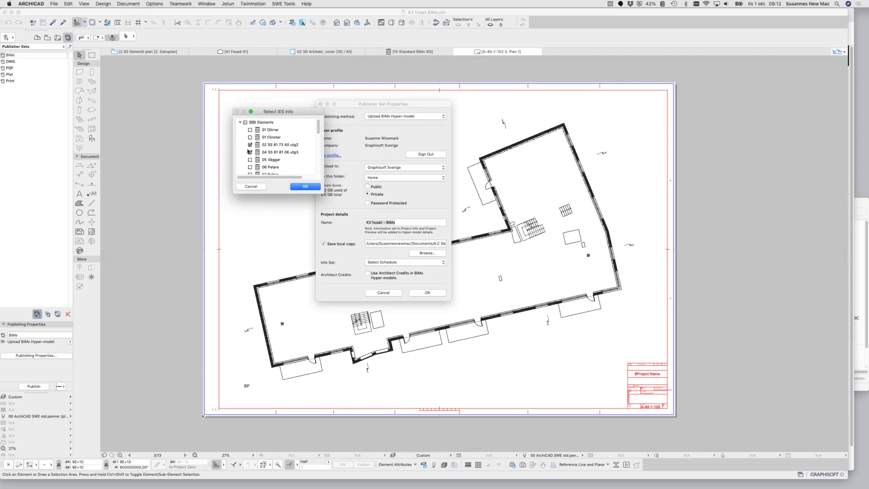
pyautogui.click(304, 187)
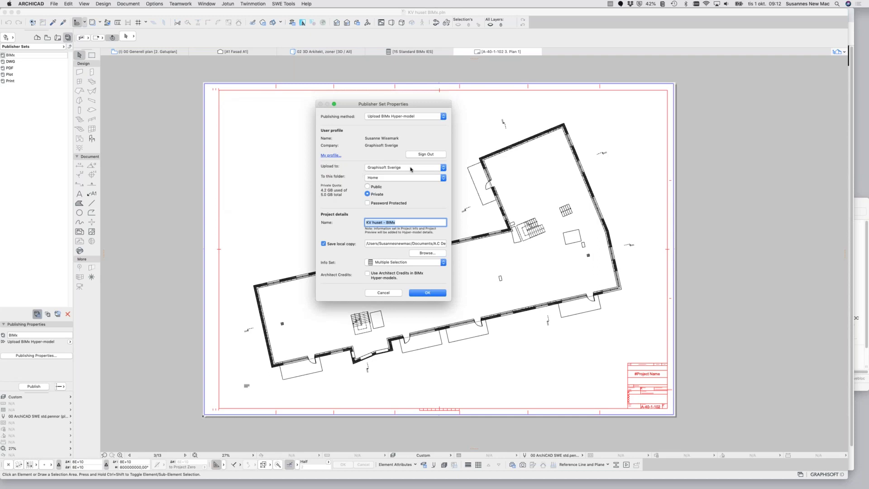
# - Inspect the architect credits settings for BIMx hyper-models, and leave the publisher set properties without saving
pyautogui.click(368, 274)
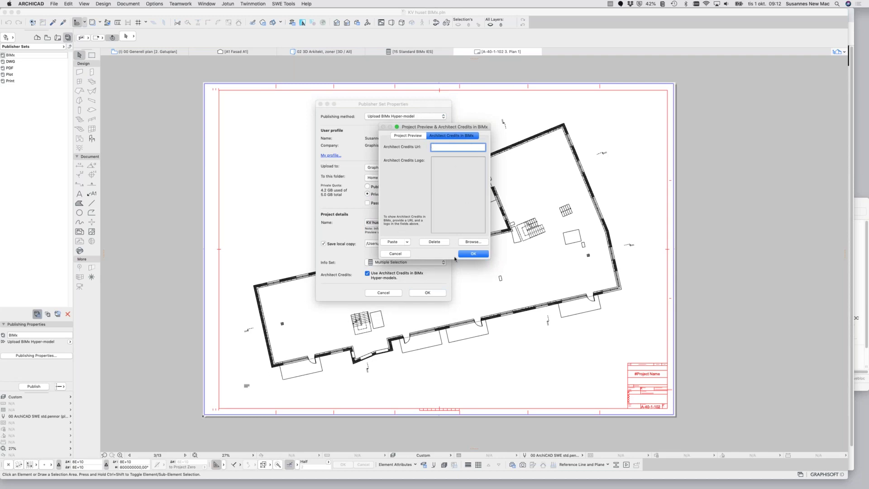
pyautogui.click(402, 255)
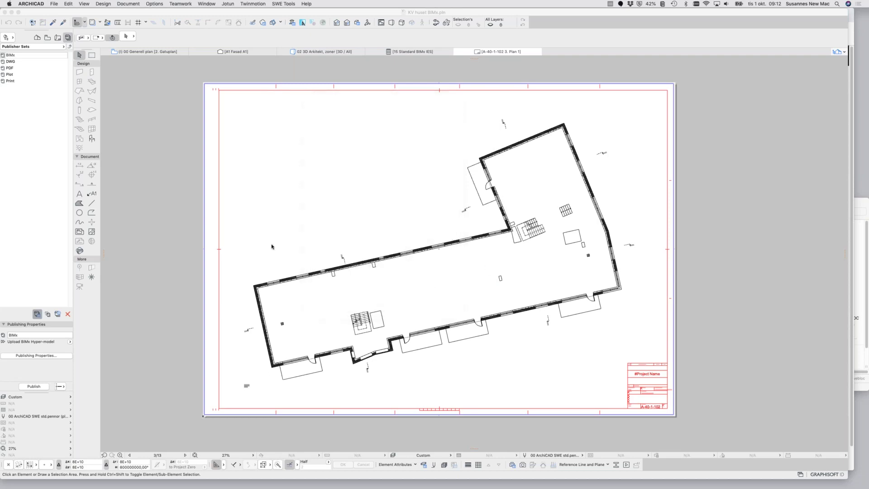
# - Open the BIMx publisher set to show the views and folders in its Hypermodell folder
pyautogui.click(14, 56)
pyautogui.doubleClick(3, 55)
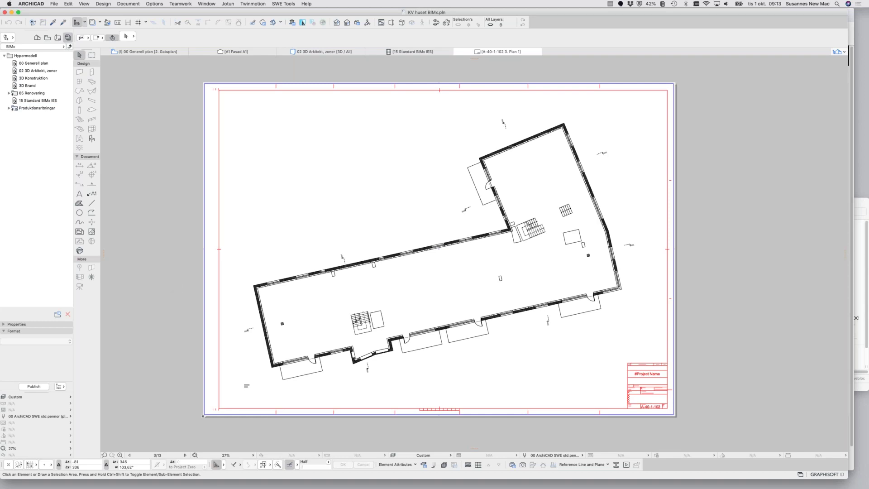
# - Switch to Chrome and open the KV huset - BIMx model page from the profile's Home folder
pyautogui.press('super+Tab')
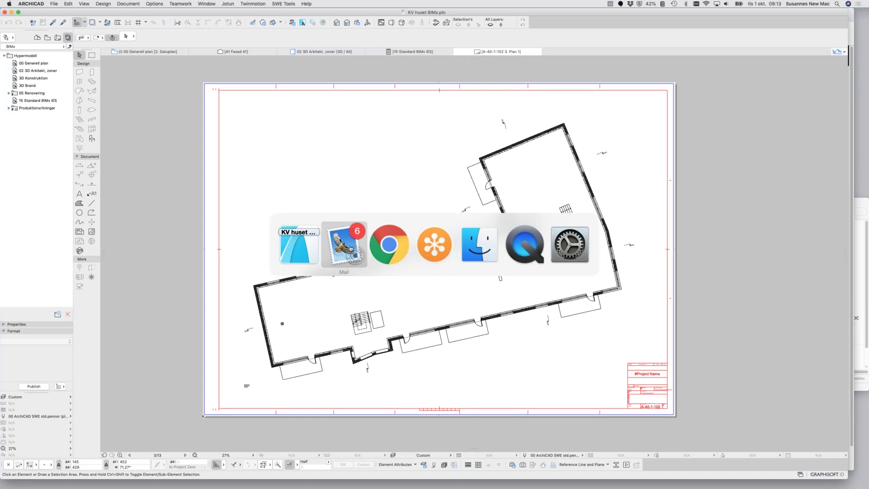
pyautogui.click(388, 246)
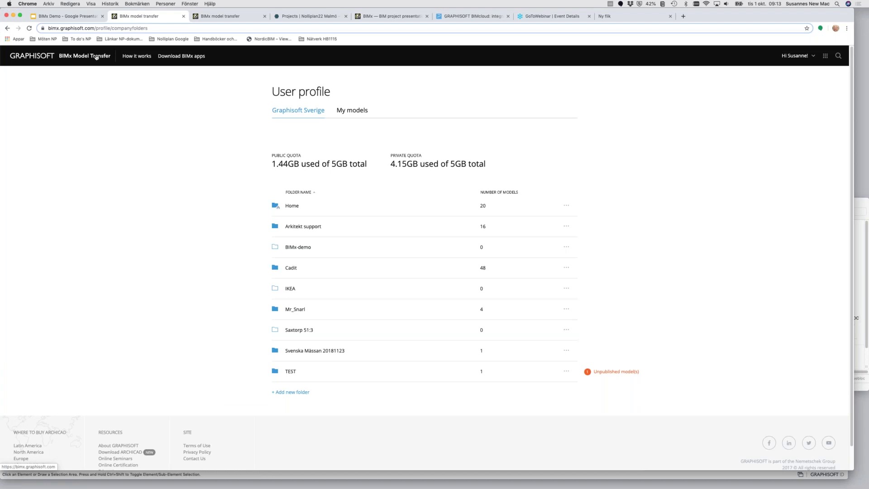
pyautogui.click(276, 207)
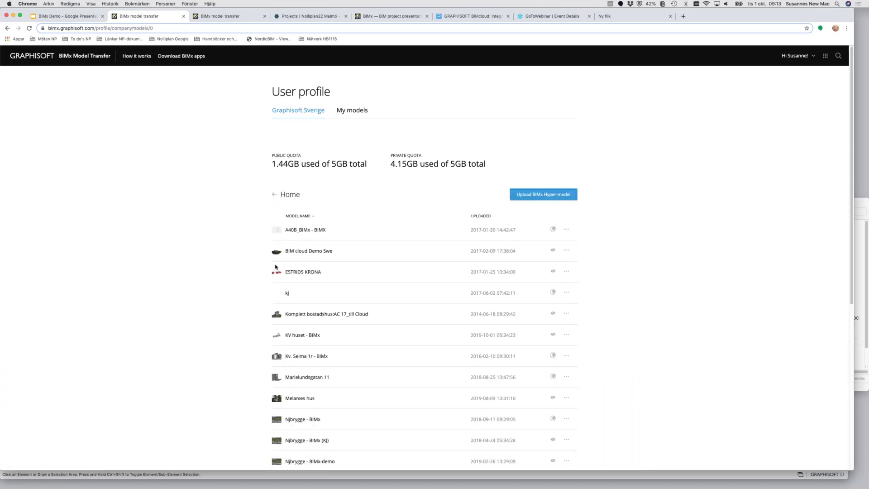
pyautogui.click(299, 337)
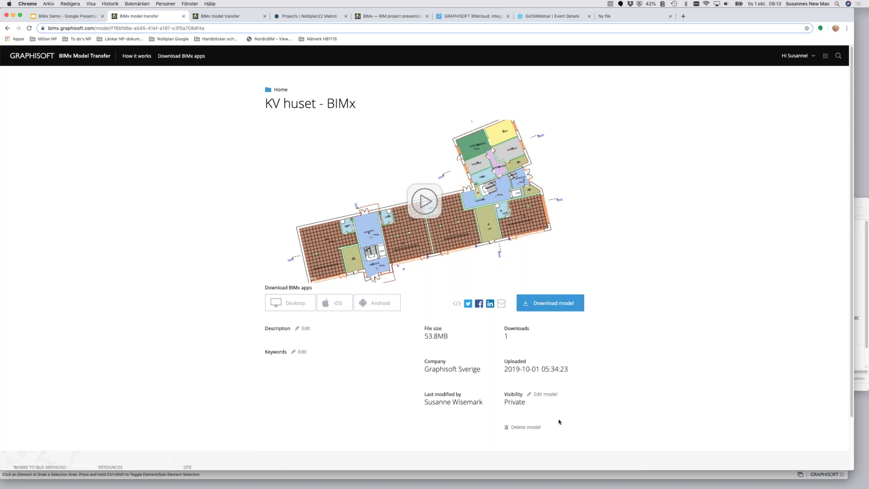
# - Start the online viewer for KV huset - BIMx and examine its hyper-model index and navigation help
pyautogui.click(424, 202)
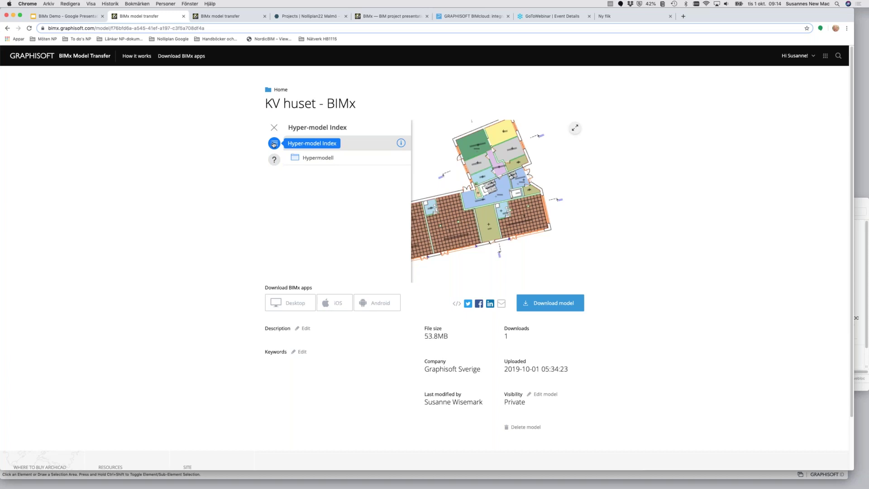
pyautogui.click(274, 127)
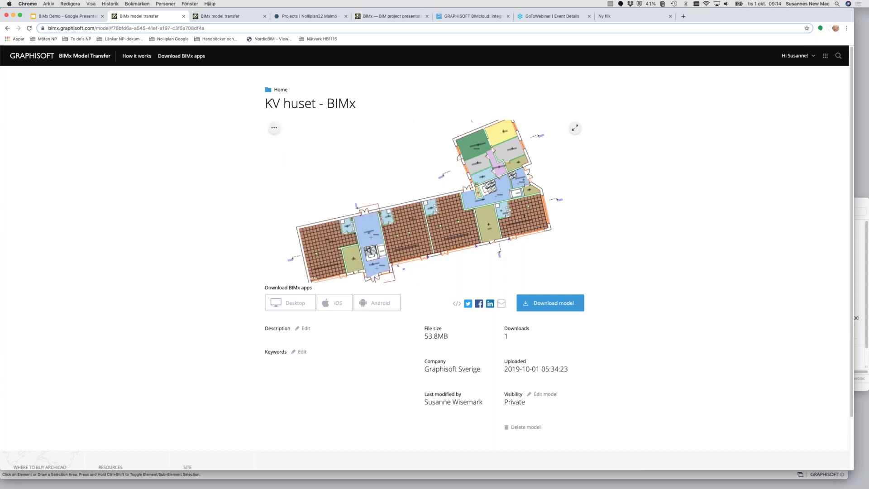
pyautogui.click(274, 128)
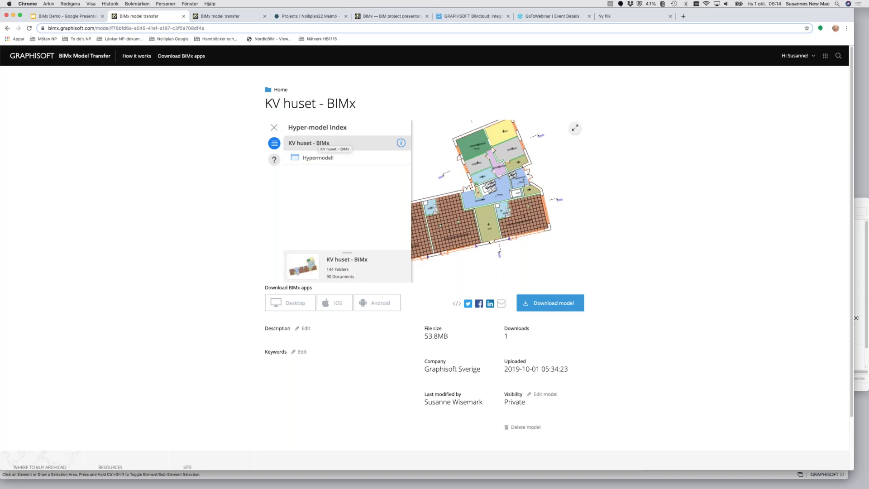
pyautogui.click(274, 159)
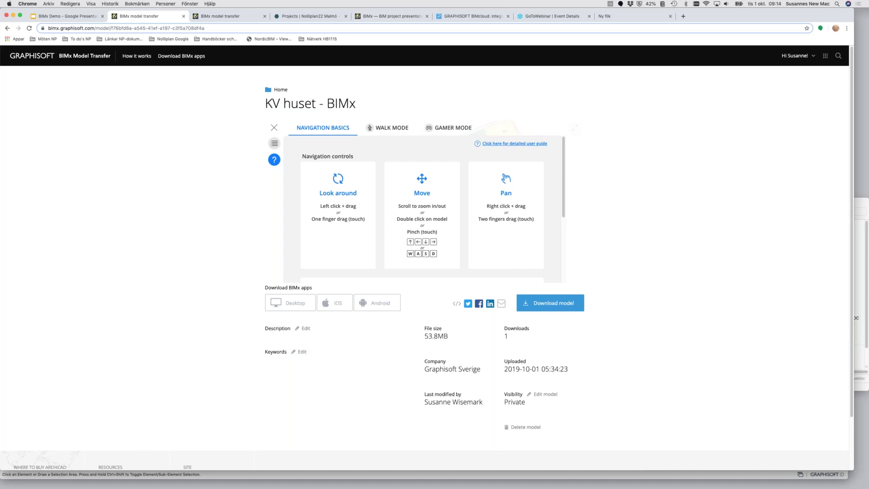
pyautogui.click(274, 144)
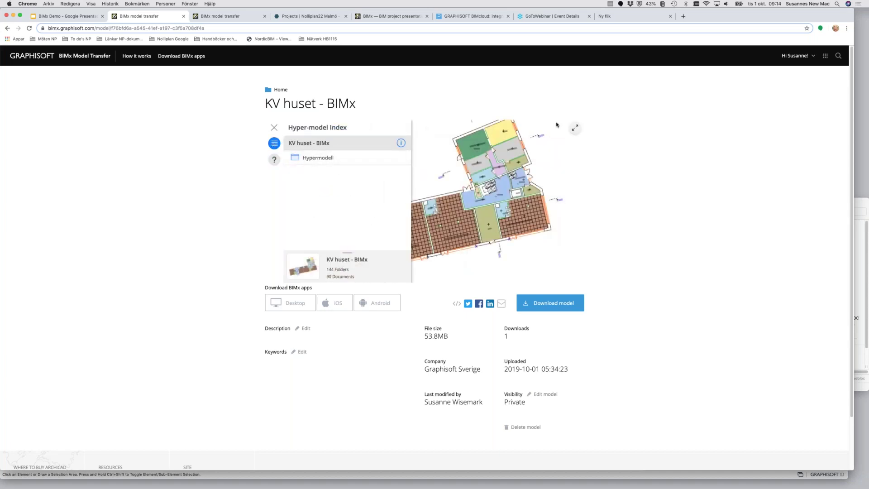
# - Show the online hyper-model in full screen and expand the Hypermodell folder in its index
pyautogui.click(575, 129)
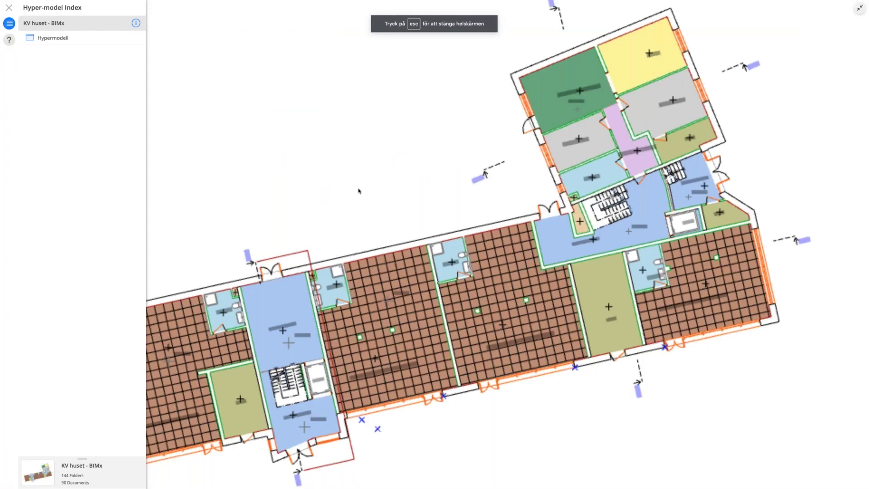
pyautogui.click(50, 39)
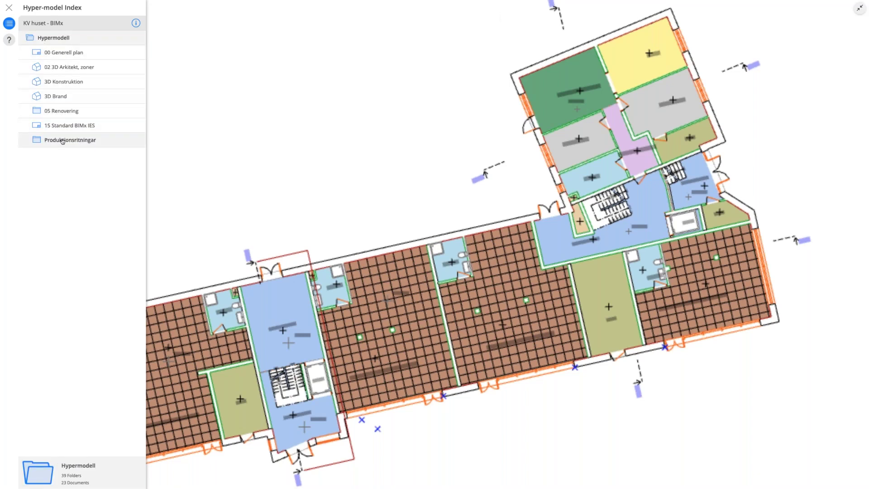
# - Switch to ARCHICAD, examine the layout book's A-40 Sammansatta folder, and expand Produktionsritningar in the BIMx publisher set to compare its structure
pyautogui.press('super+Tab')
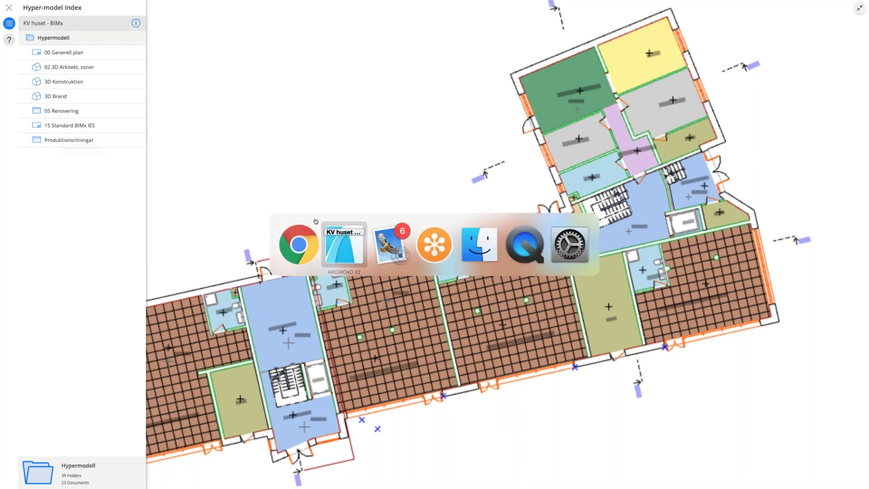
pyautogui.click(337, 240)
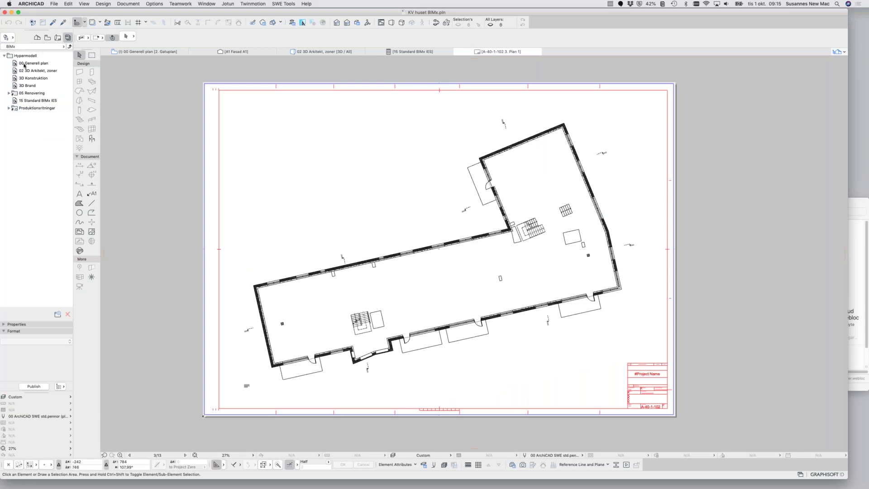
pyautogui.click(58, 38)
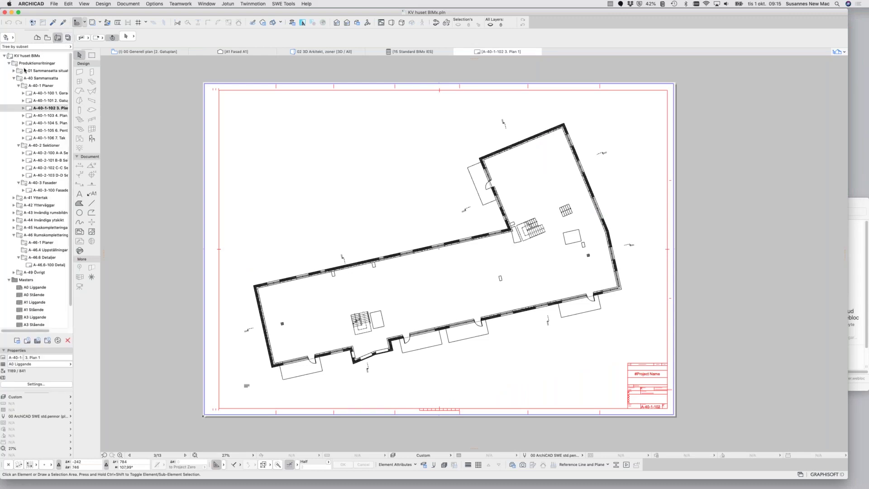
pyautogui.click(19, 85)
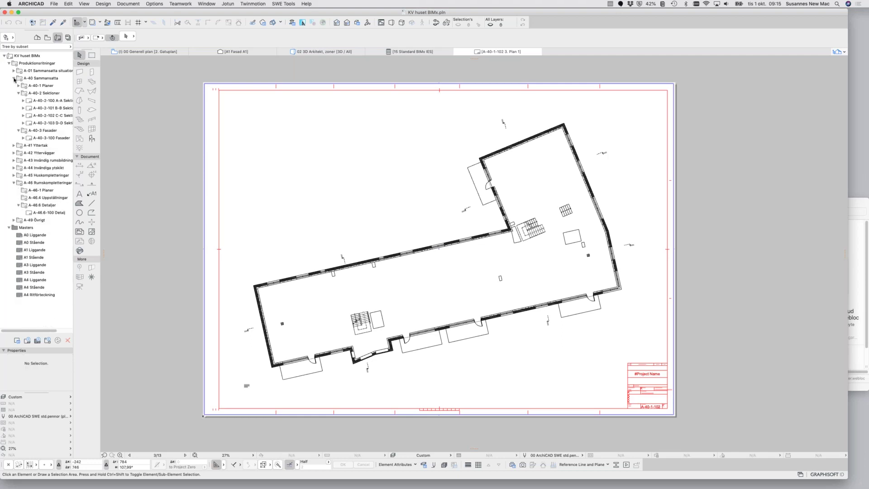
pyautogui.click(14, 79)
pyautogui.click(68, 38)
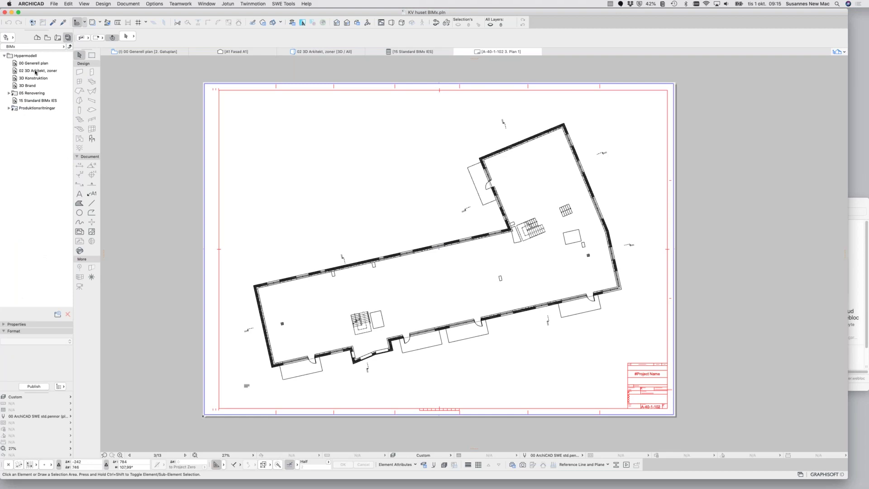
pyautogui.click(8, 108)
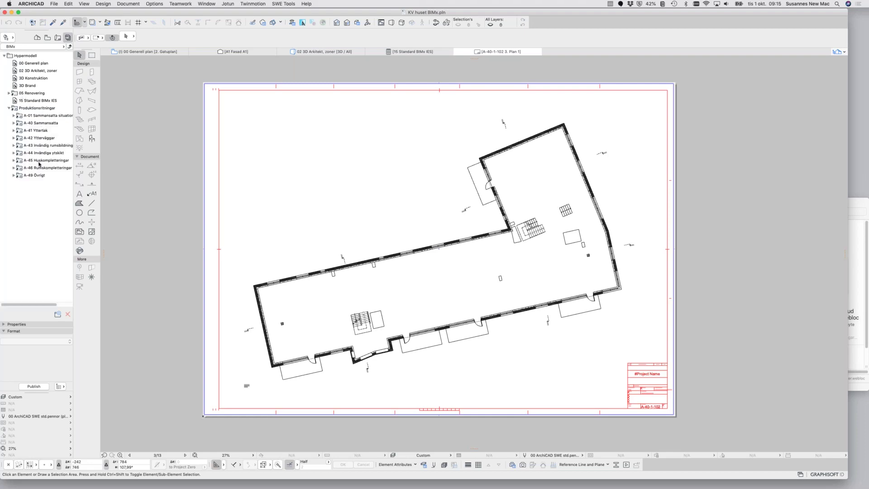
# - Switch back to the online viewer in Chrome and open the 02 3D Arkitekt, zoner model from the Hyper-model Index
pyautogui.press('super+Tab')
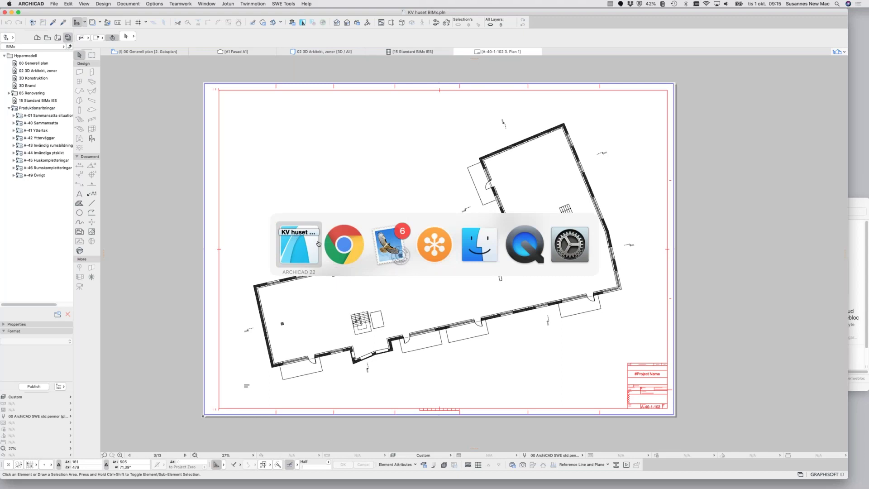
pyautogui.click(341, 244)
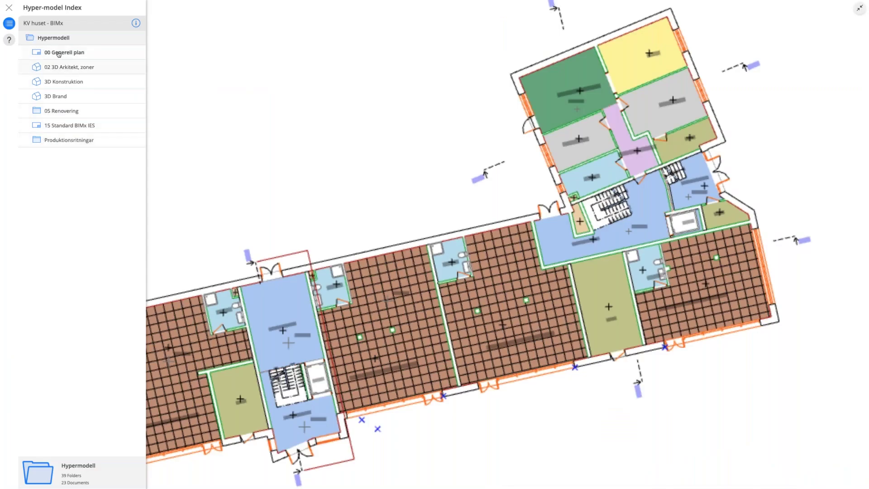
pyautogui.click(44, 68)
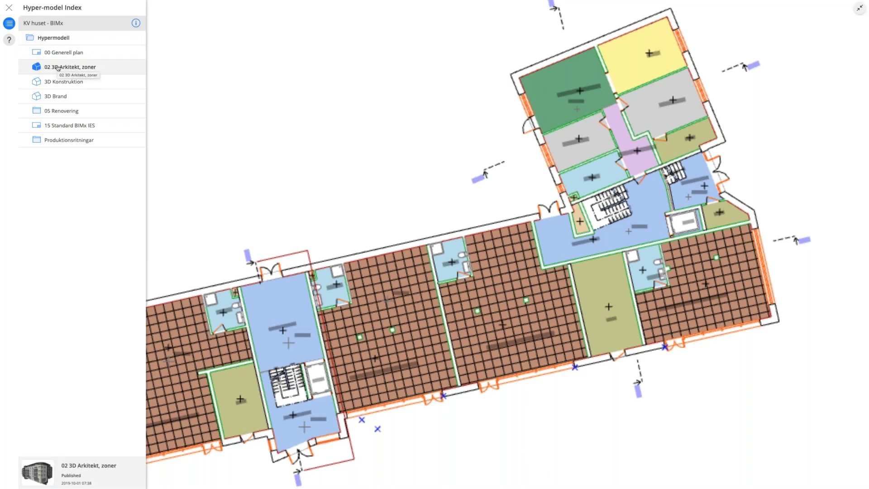
pyautogui.doubleClick(58, 67)
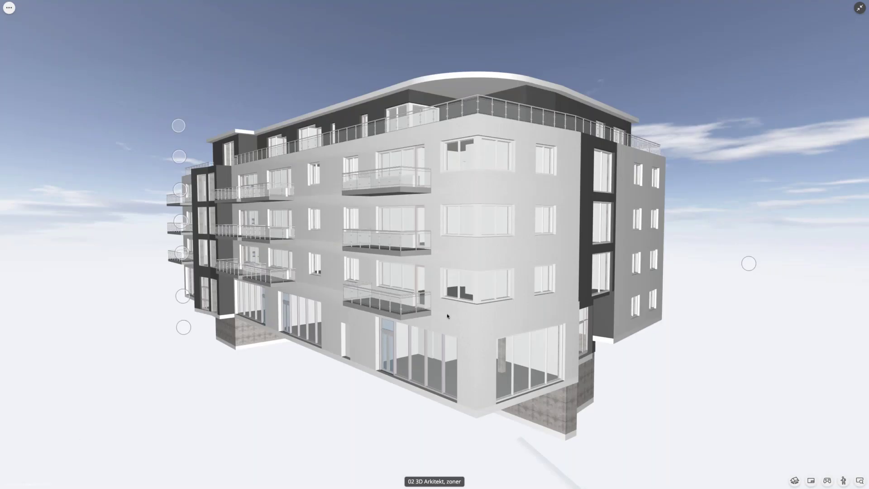
# - Show layouts A-40-1-106 7. Tak and A-40-1-101 2. Gatuplan in 3D from their markers, and raise the Gatuplan drawing plane through the building
pyautogui.click(178, 126)
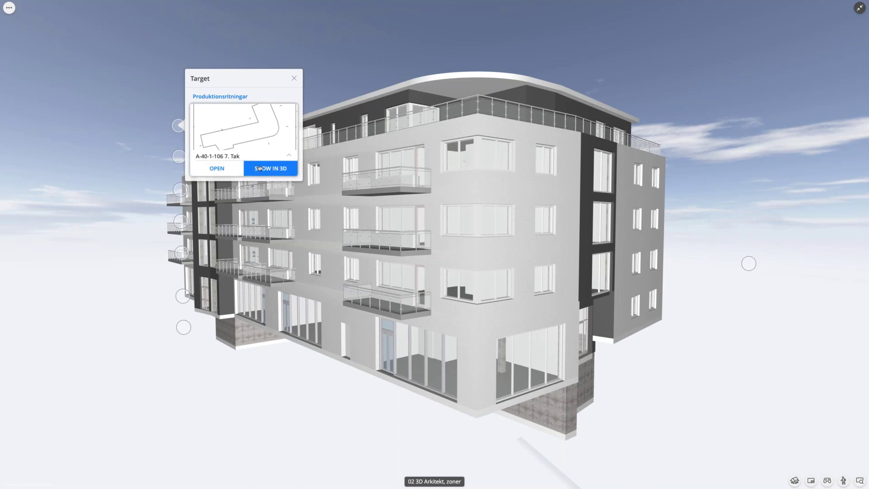
pyautogui.click(260, 168)
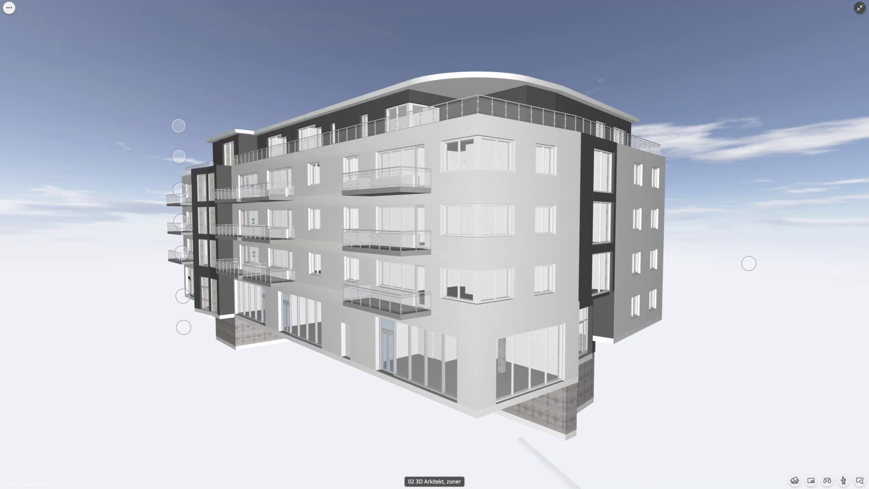
pyautogui.click(183, 297)
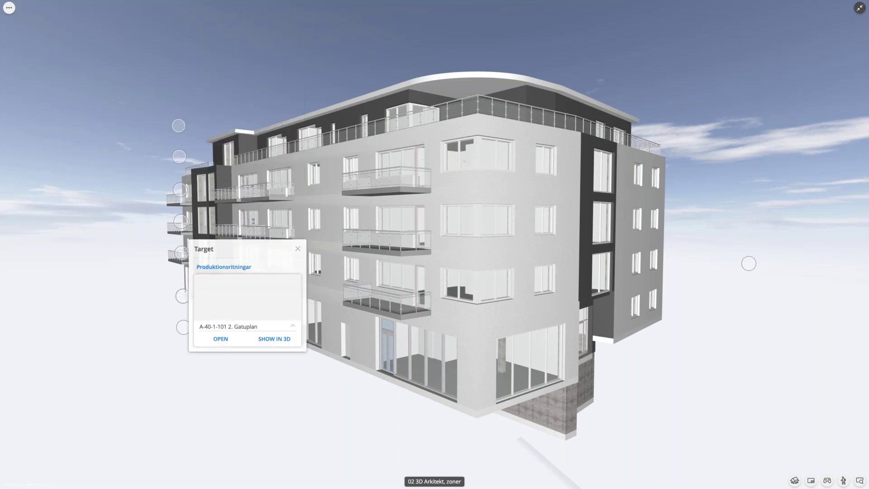
pyautogui.click(272, 338)
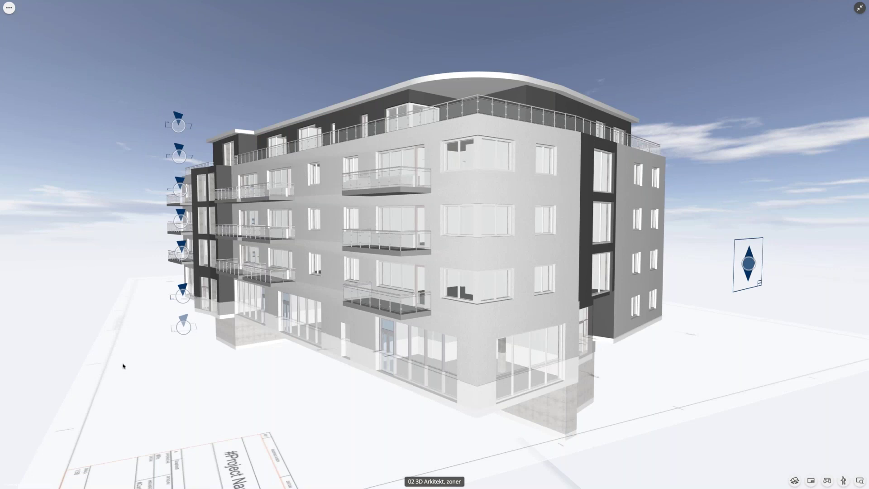
pyautogui.click(140, 352)
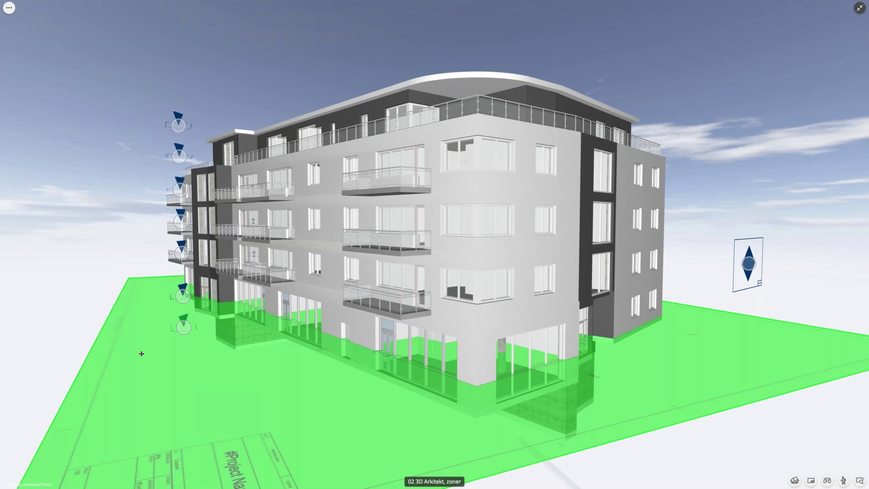
pyautogui.moveTo(122, 358); pyautogui.dragTo(178, 313)
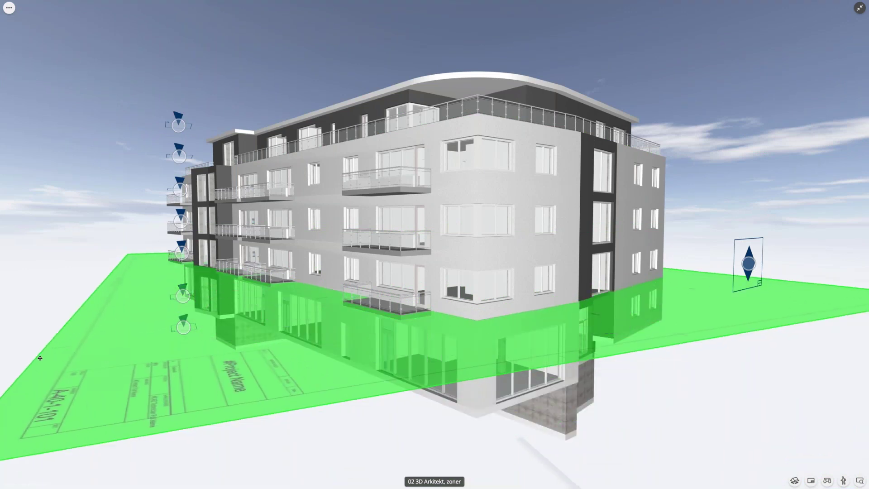
# - Leave and restore full screen, and open layout A-40-3-100 Fasader from its marker in the 3D model
pyautogui.press('Escape')
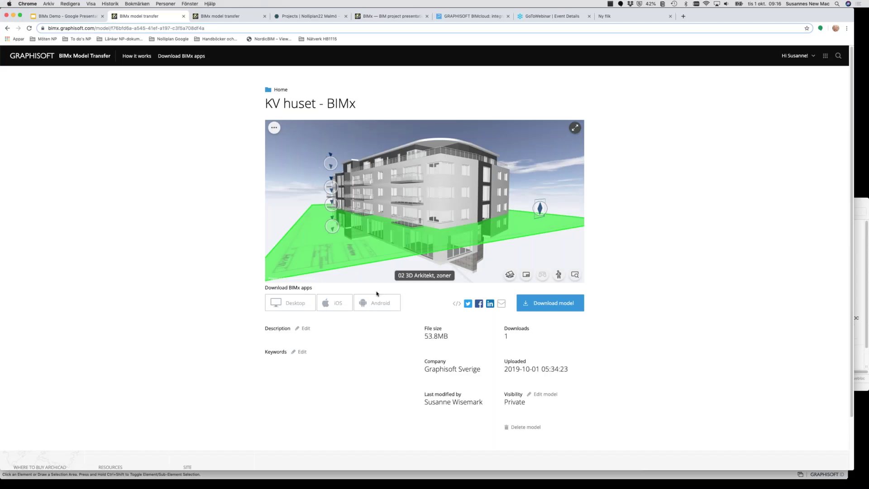
pyautogui.click(576, 128)
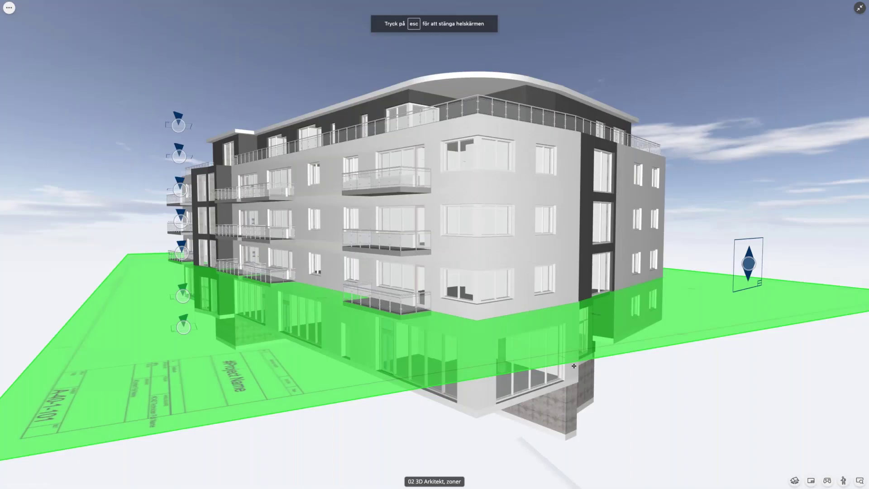
pyautogui.click(749, 264)
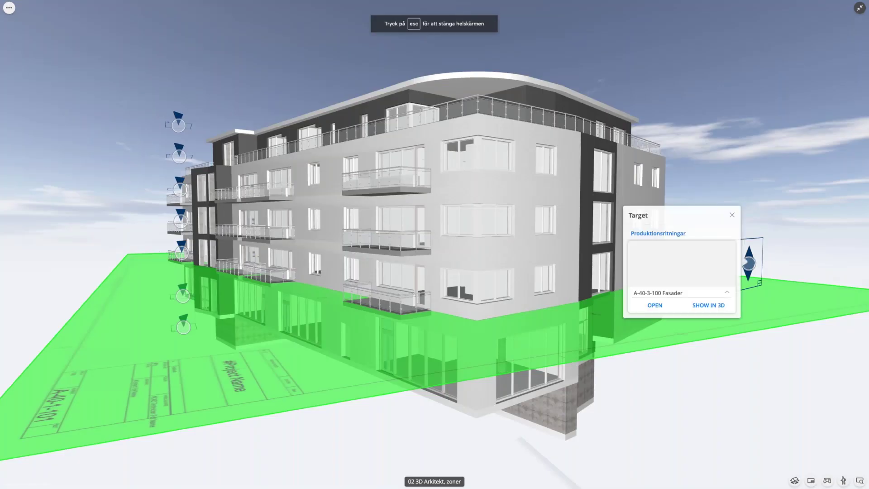
pyautogui.click(656, 307)
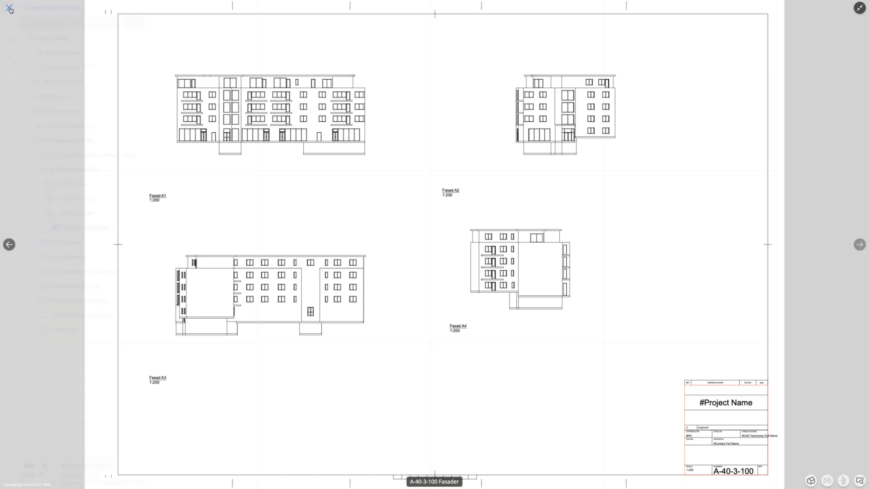
# - Expand the A-40-1 Planer folder in the Hyper-model Index and open layout A-40-1-101 2. Gatuplan
pyautogui.click(9, 9)
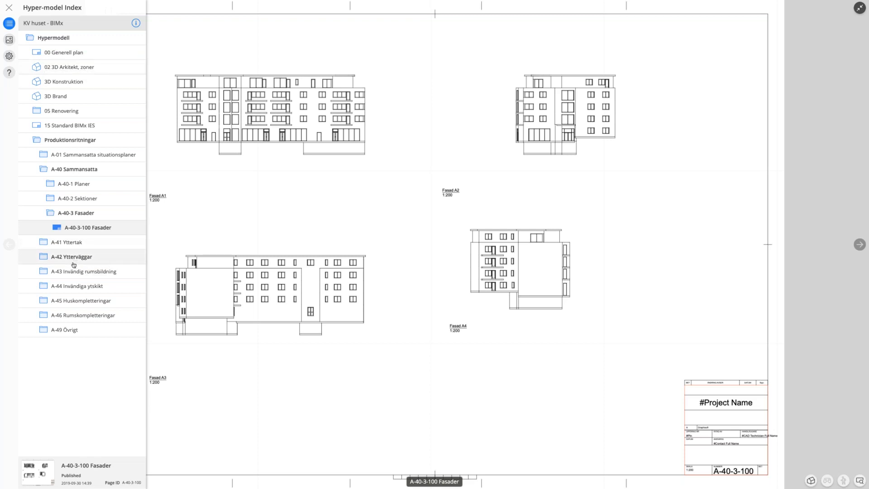
pyautogui.click(51, 186)
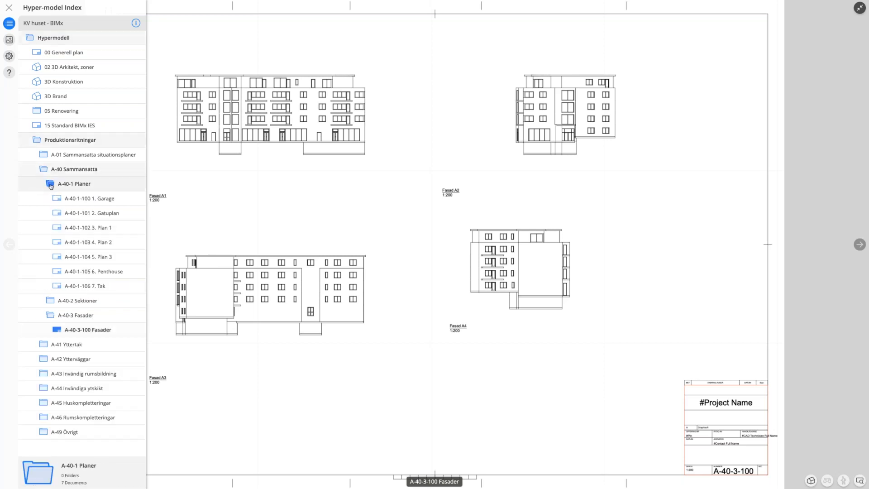
pyautogui.click(65, 215)
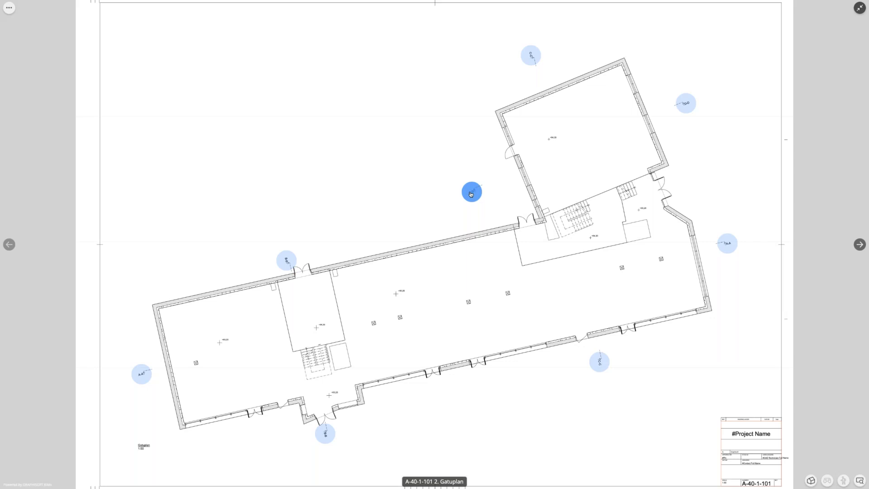
# - Open section A-40-2-100 A-A Sektion A from its marker on the floor plan and show it in the 3D model
pyautogui.click(142, 375)
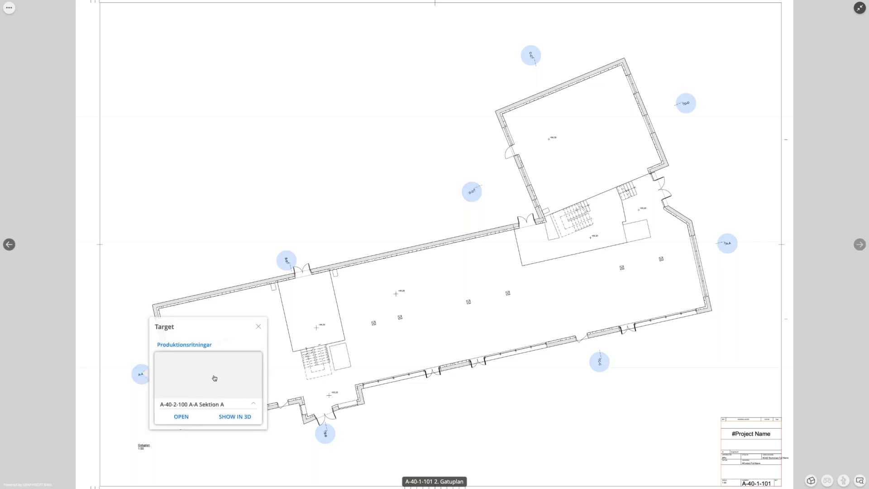
pyautogui.click(190, 420)
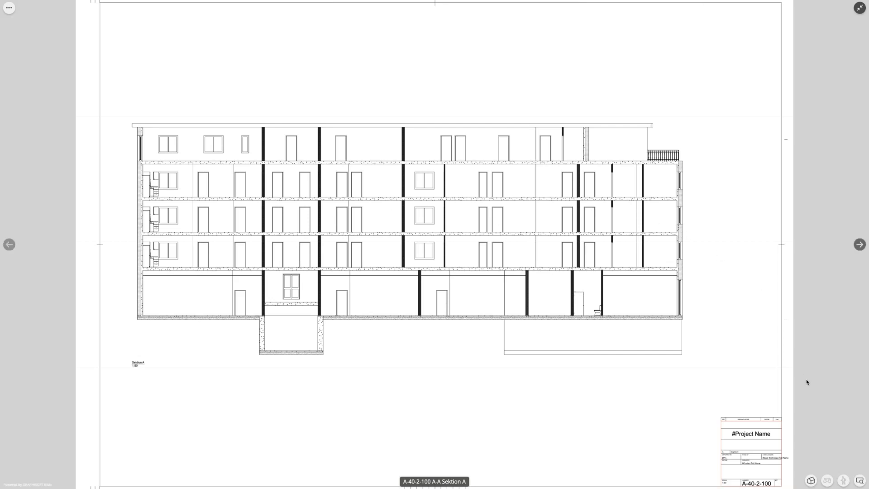
pyautogui.click(812, 481)
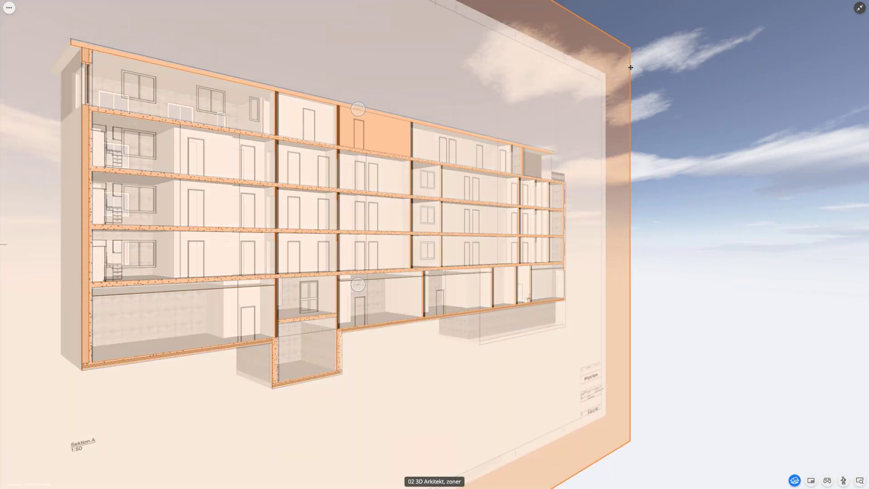
# - Move the Sektion A cutting plane through the 3D building and back, and return to the A-40-2-100 layout
pyautogui.moveTo(622, 67); pyautogui.dragTo(571, 79)
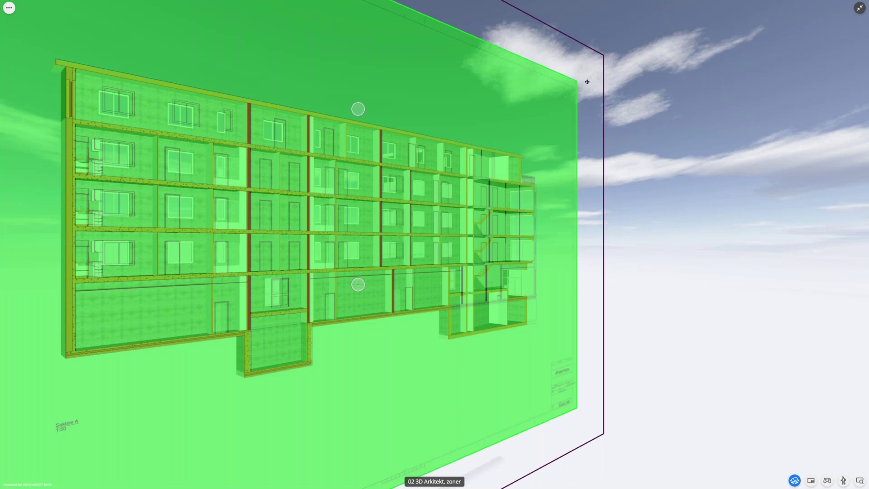
pyautogui.moveTo(587, 81)
pyautogui.mouseDown()
pyautogui.moveTo(680, 87)
pyautogui.moveTo(628, 89)
pyautogui.moveTo(713, 33)
pyautogui.moveTo(749, 85)
pyautogui.moveTo(634, 72)
pyautogui.mouseUp()
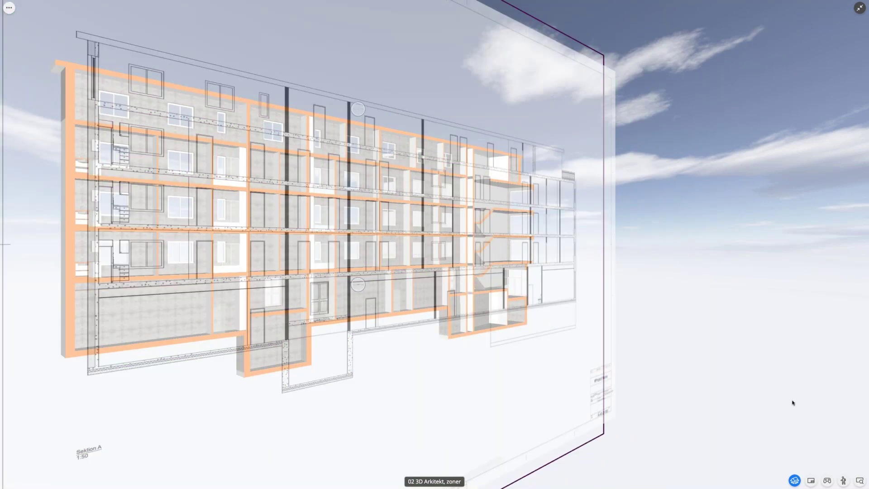
pyautogui.click(812, 482)
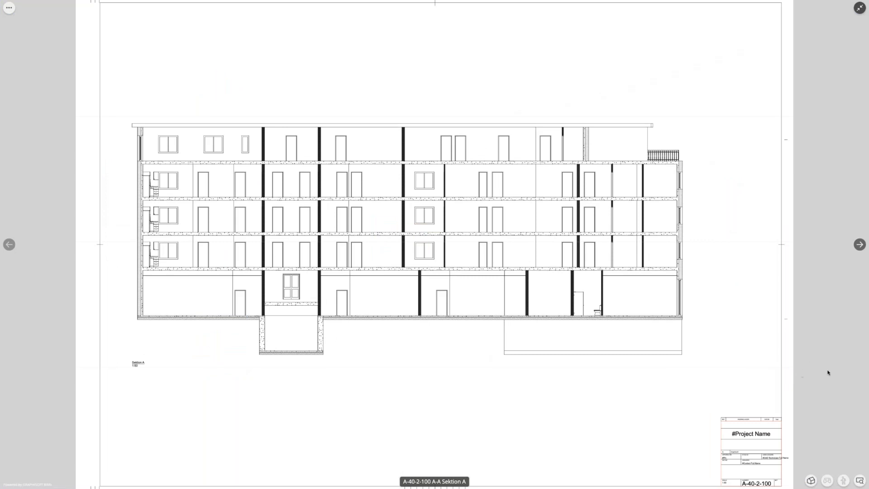
# - Reset the sectioned 3D model to its home view
pyautogui.click(859, 479)
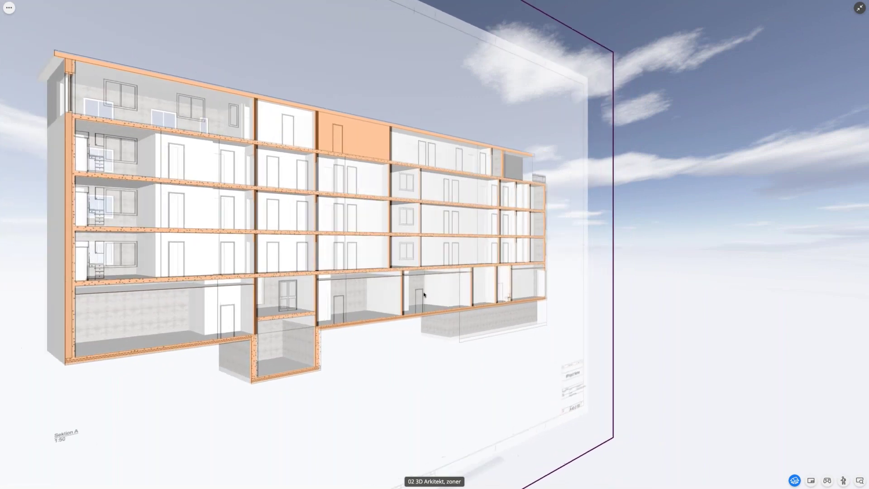
pyautogui.click(860, 481)
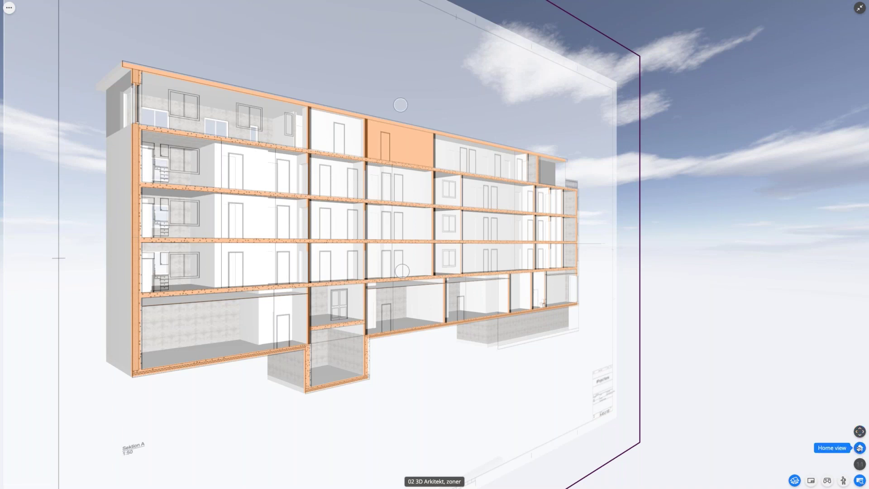
pyautogui.click(860, 448)
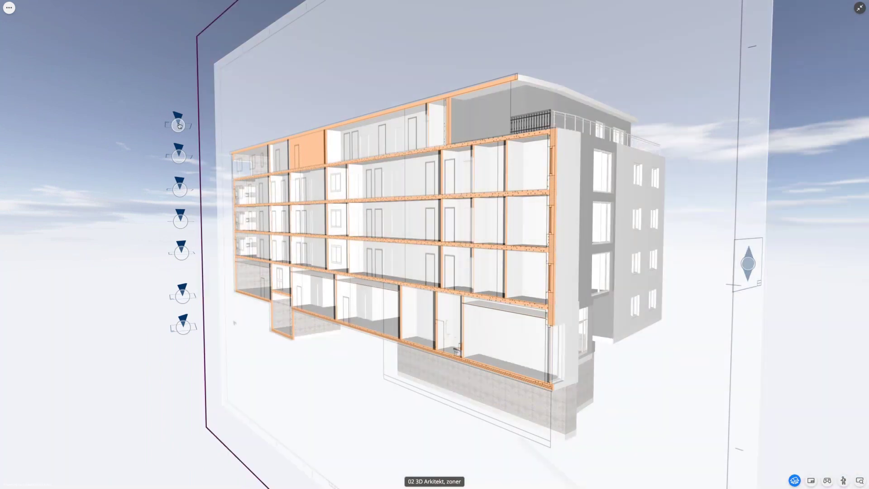
# - Open layout A-40-1-105 6. Penthouse from its marker in the 3D model and display the Hyper-model Index beside it
pyautogui.click(179, 156)
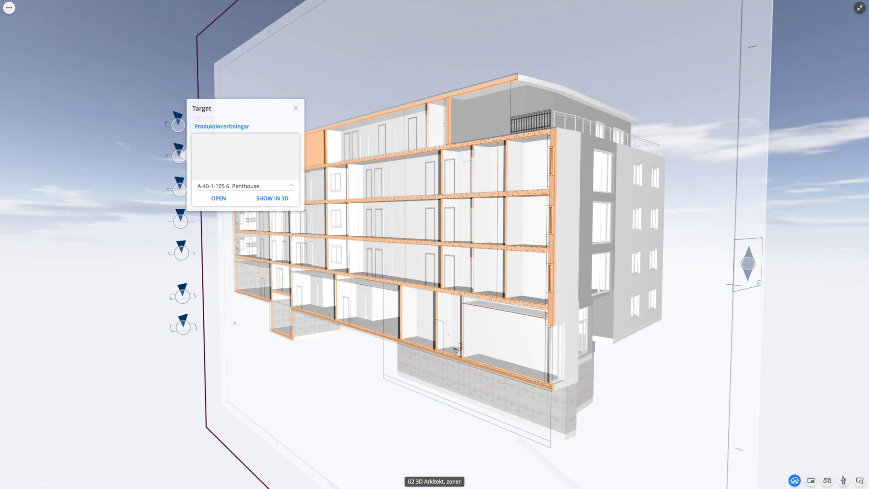
pyautogui.click(219, 199)
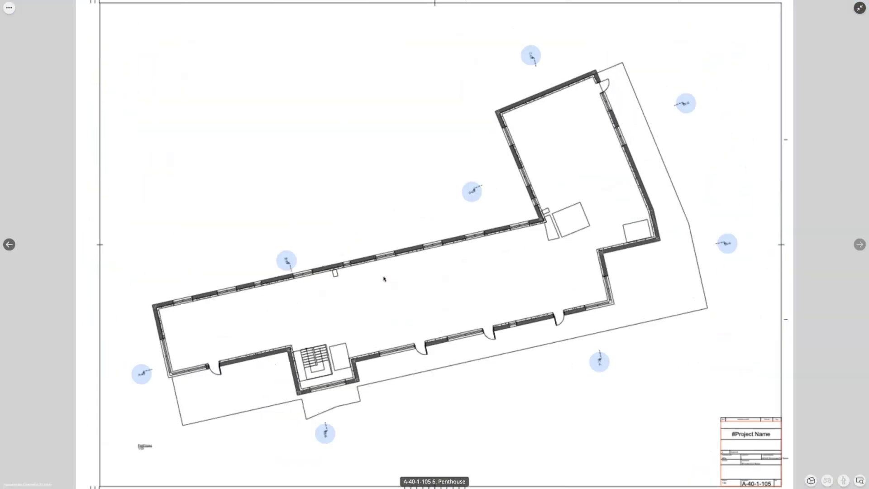
pyautogui.click(9, 9)
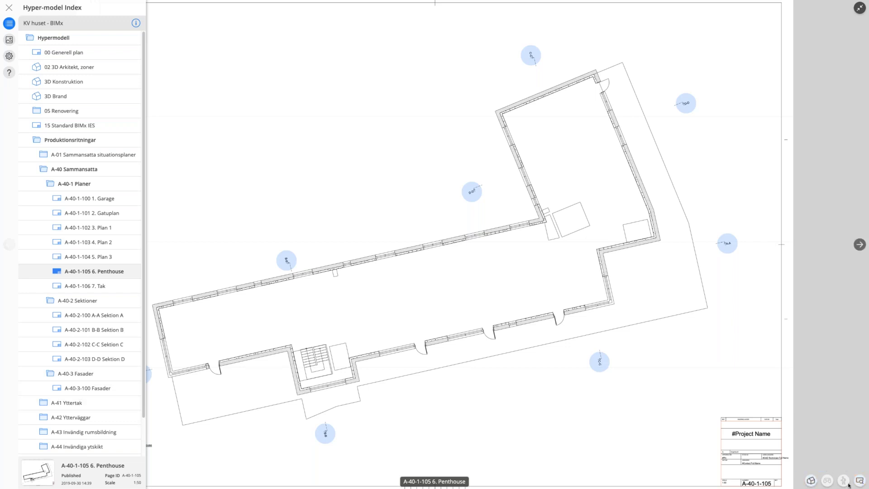
# - Leave the full-screen view of the Penthouse layout and close the Hyper-model Index
pyautogui.click(808, 481)
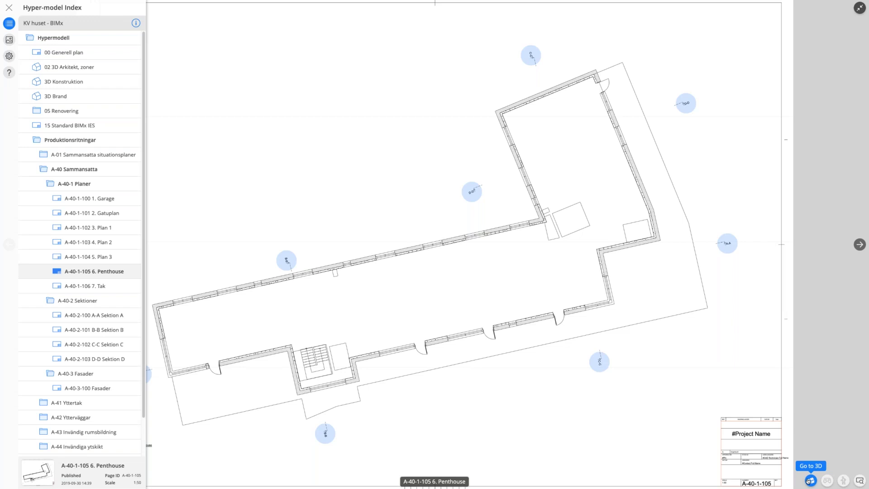
pyautogui.click(859, 10)
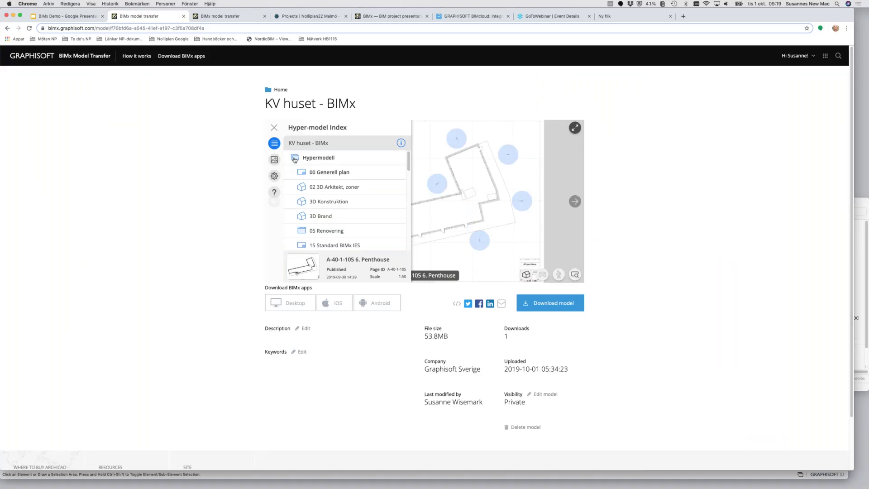
pyautogui.click(273, 127)
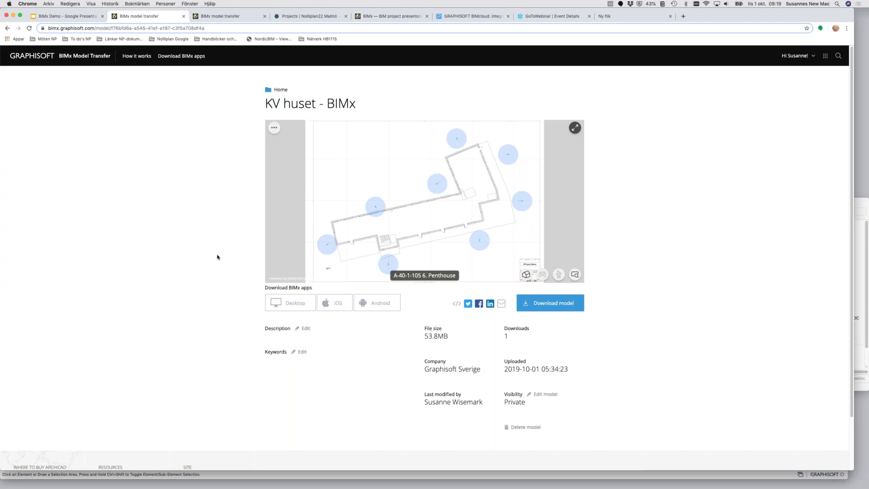
# - Switch to QuickTime Player's mirrored tablet and save the A-40-1-105 6. Penthouse view as a favorite named "test"
pyautogui.press('super+Tab')
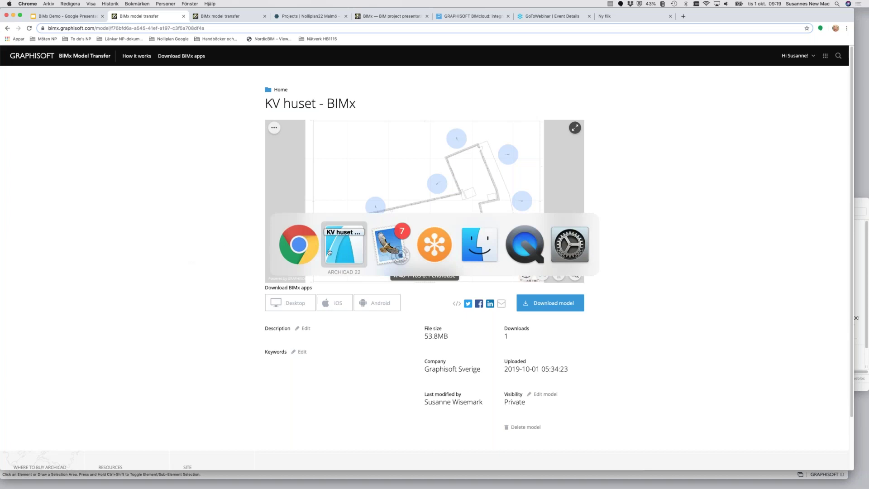
pyautogui.click(523, 253)
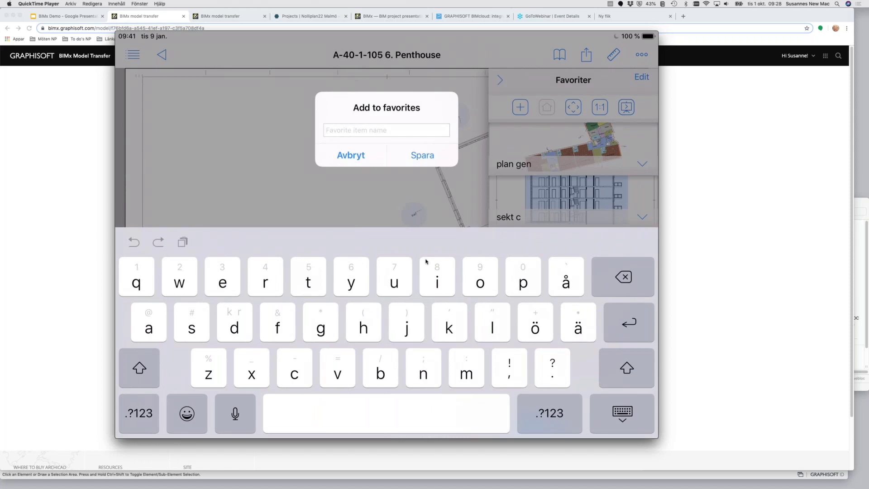
pyautogui.write('test')
pyautogui.press('Return')
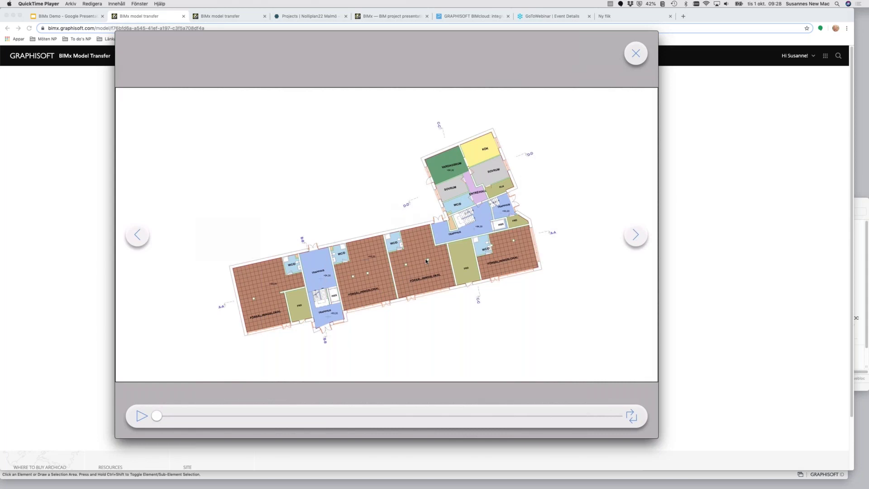
# - Play the favorites presentation from the coloured floor plan to the Sektion C drawing
pyautogui.click(427, 261)
pyautogui.press('space')
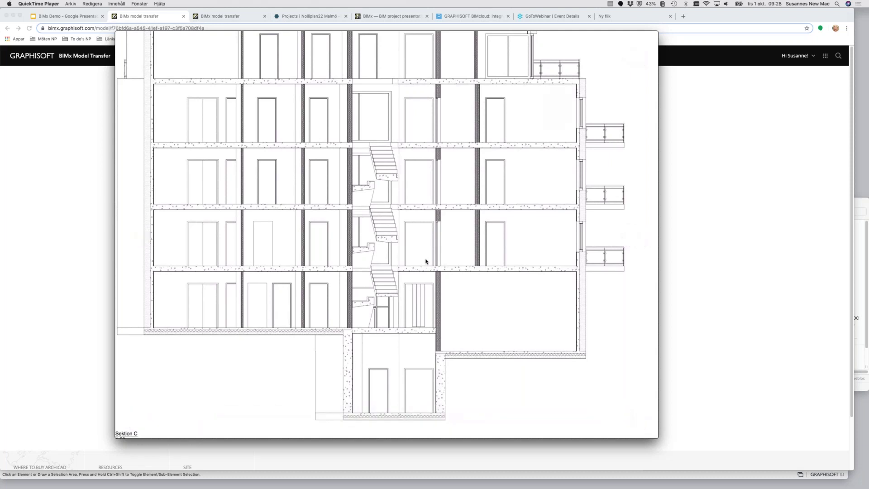
pyautogui.moveTo(426, 262)
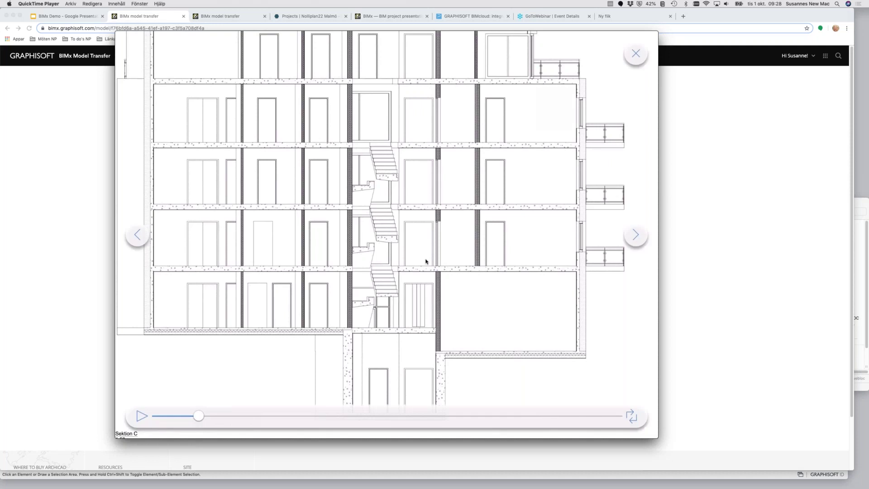
pyautogui.press('space')
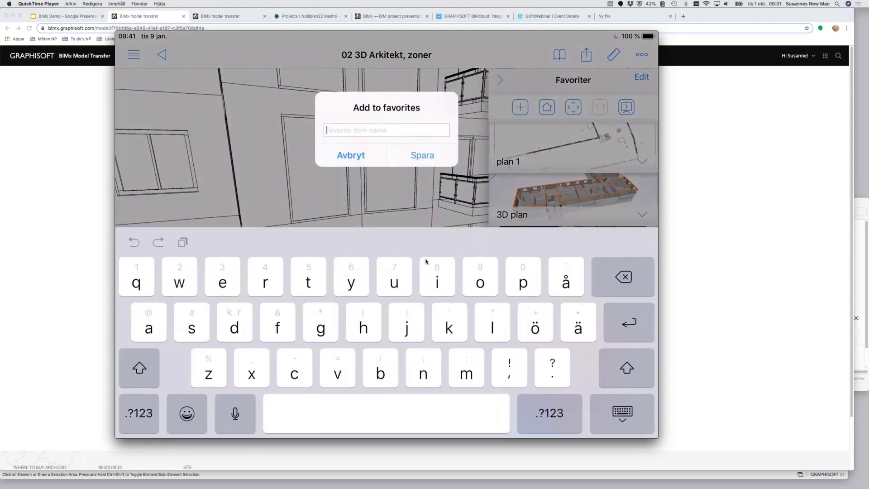
# - Save the current 02 3D Arkitekt, zoner view as a favorite named "trst 8"
pyautogui.write('trst ')
pyautogui.write('8')
pyautogui.press('Return')
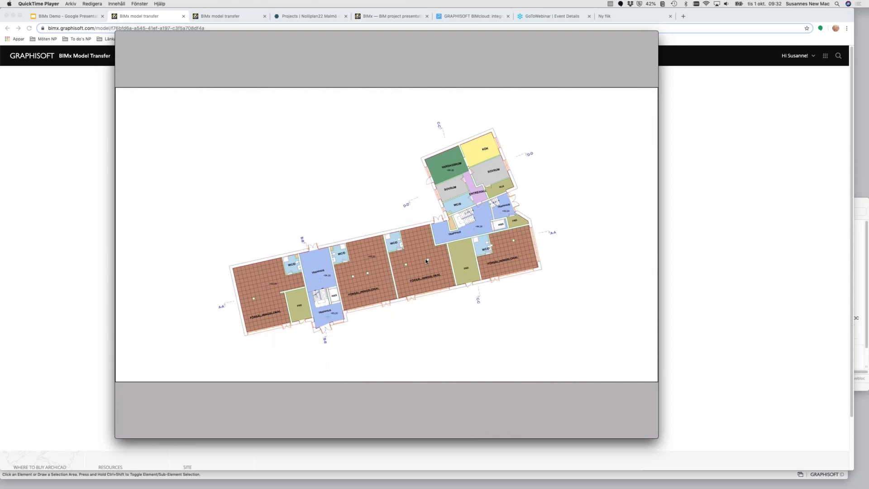
# - Replay the favorites presentation from the floor plan to Sektion C and show the section drawing within the 3D building
pyautogui.moveTo(427, 261)
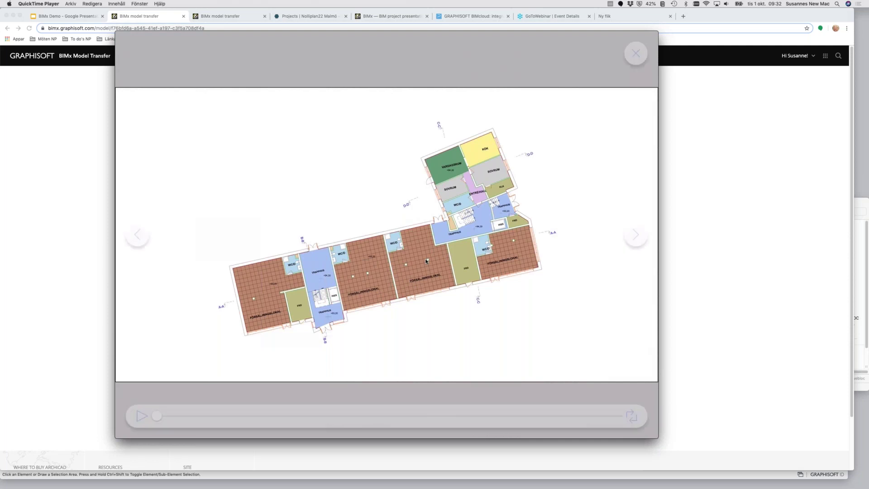
pyautogui.press('space')
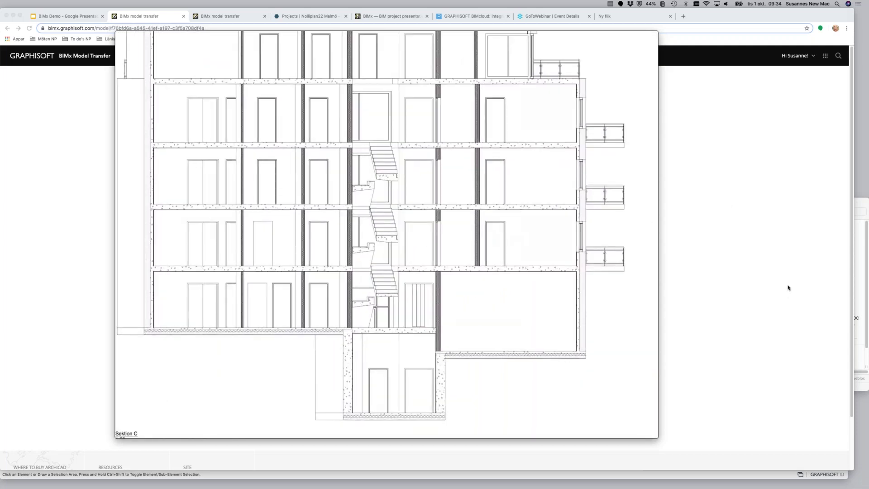
pyautogui.moveTo(527, 250)
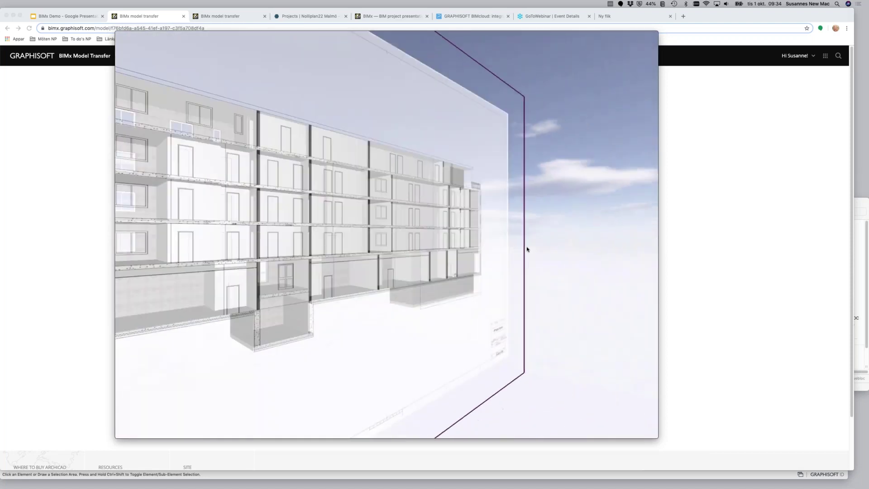
# - View the whole building from outside and open the 3D Brand model
pyautogui.moveTo(495, 229)
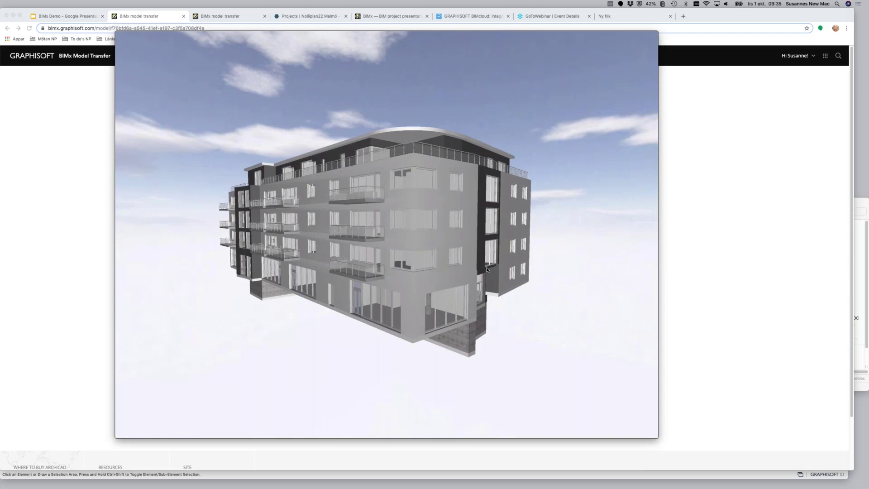
pyautogui.moveTo(418, 272)
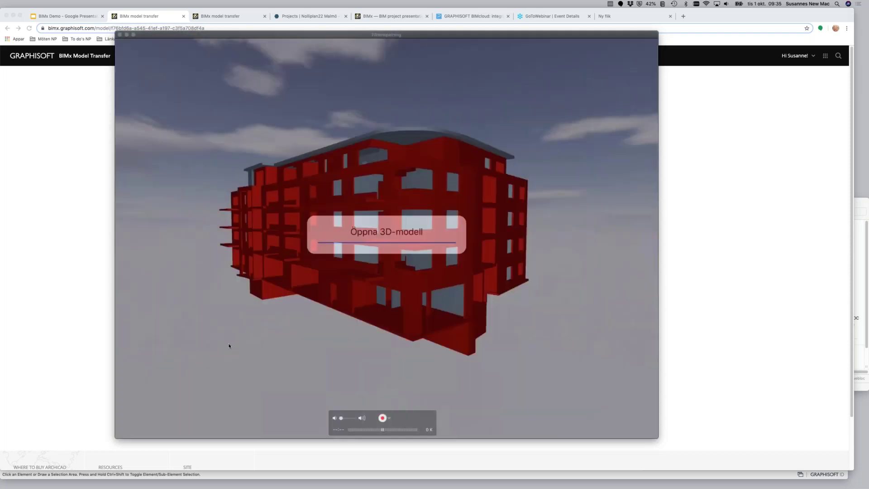
pyautogui.click(227, 344)
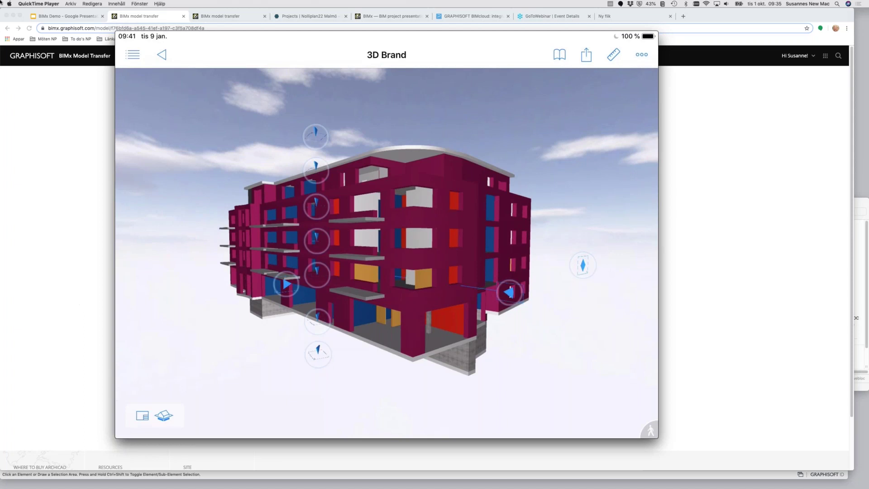
# - Switch back to Chrome and bring up the GRAPHISOFT BIMcloud integrated team messaging help article
pyautogui.hotkey('ctrl', 'Up')
pyautogui.click(75, 61)
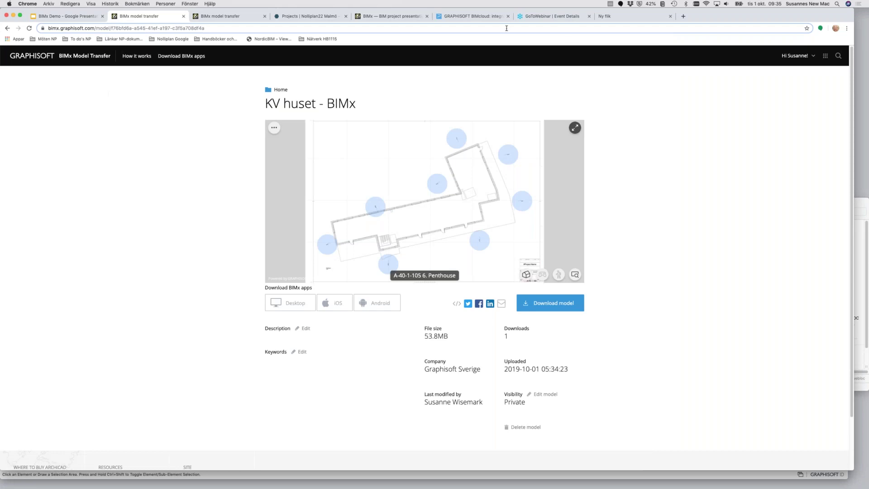
pyautogui.click(468, 16)
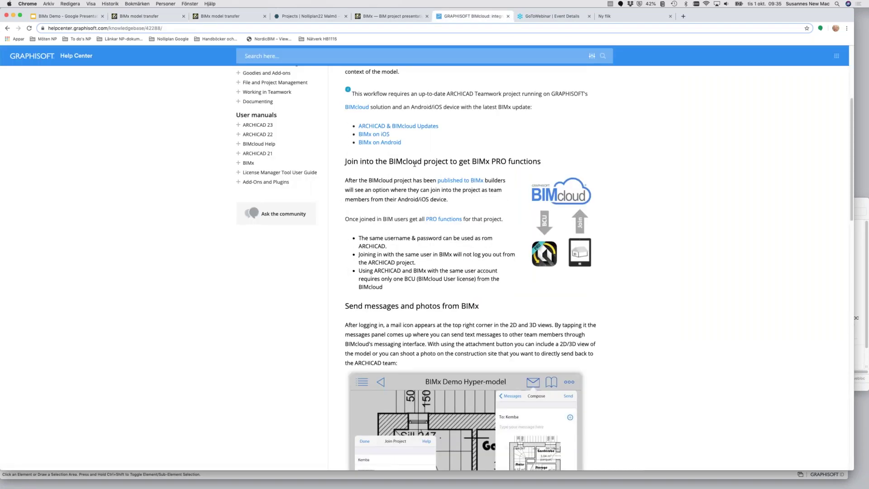
# - Search the Help Center for "bimx" and open the BIMx Frequently Asked Questions article
pyautogui.scroll(5, 428, 120)
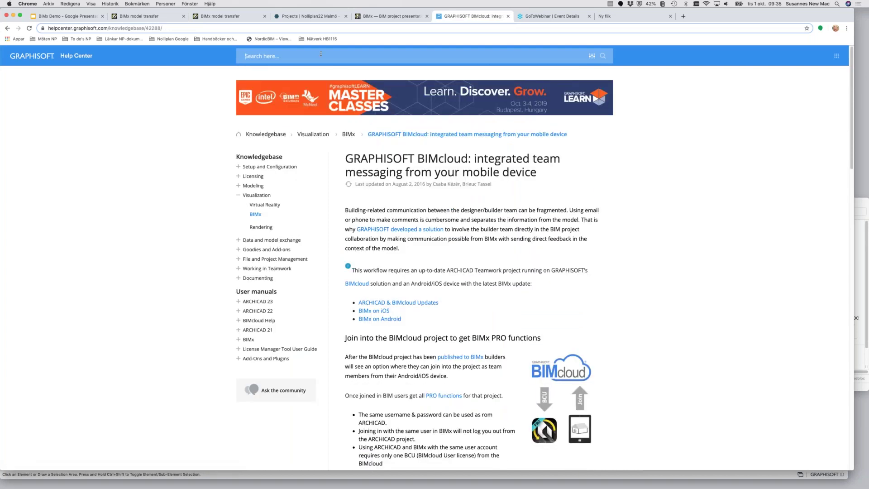
pyautogui.write('bimx')
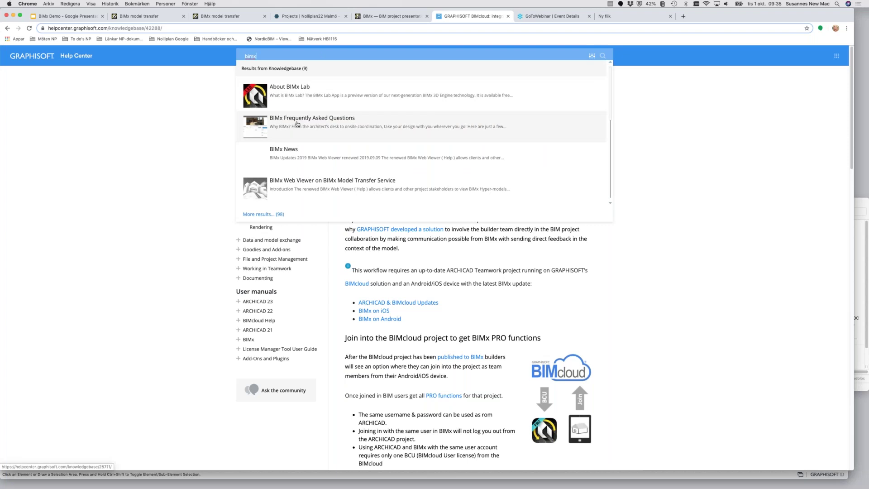
pyautogui.click(297, 124)
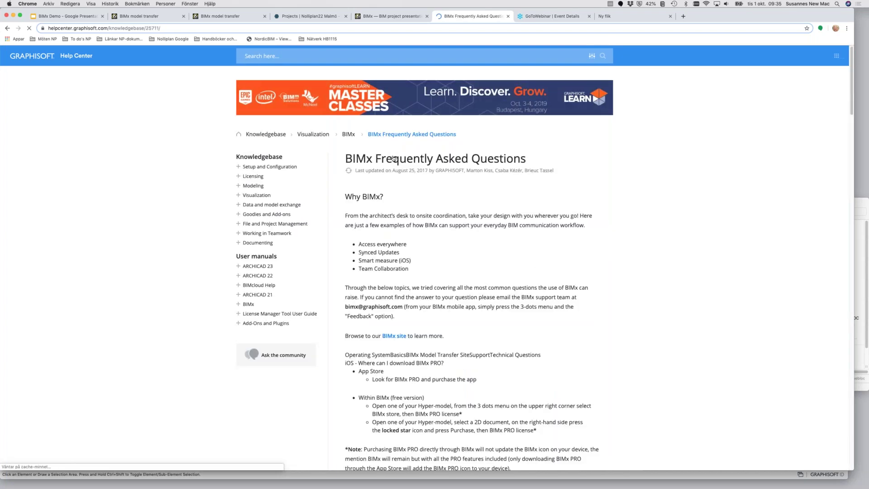
# - Look through the FAQ's Technical Questions and Support topics and open the linked BIMx License Types article from the client license question
pyautogui.scroll(-5, 482, 255)
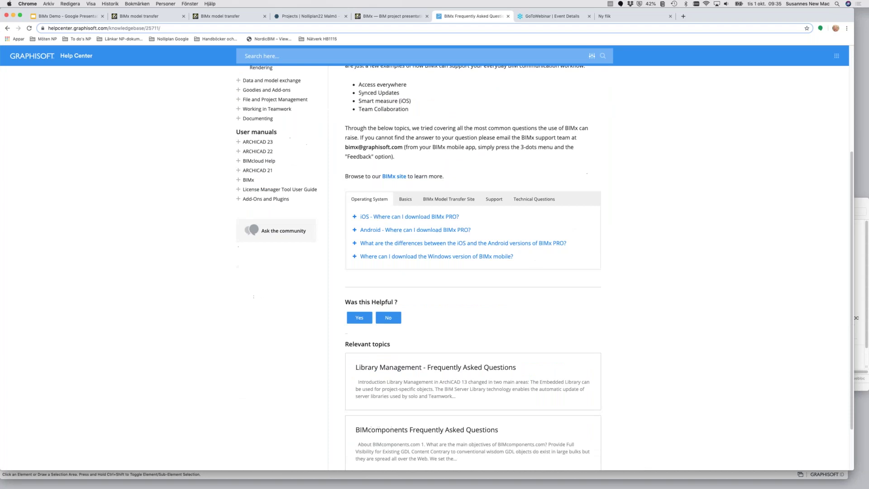
pyautogui.scroll(3, 473, 267)
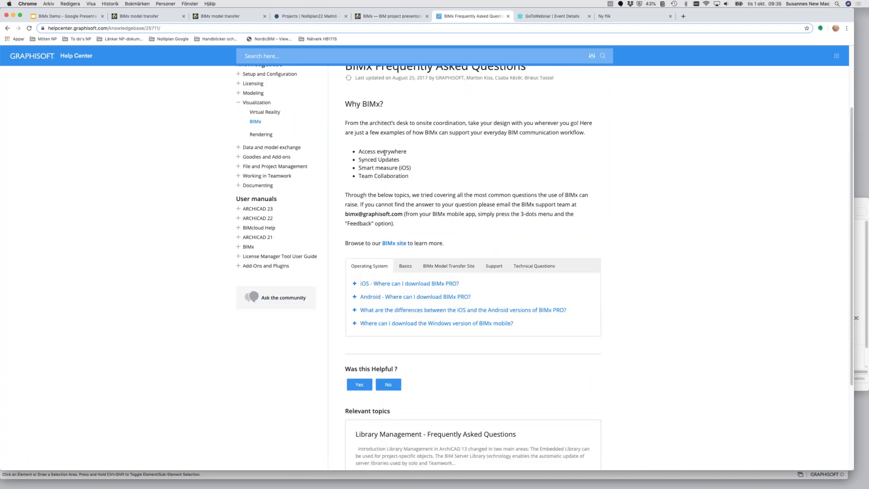
pyautogui.scroll(1, 307, 197)
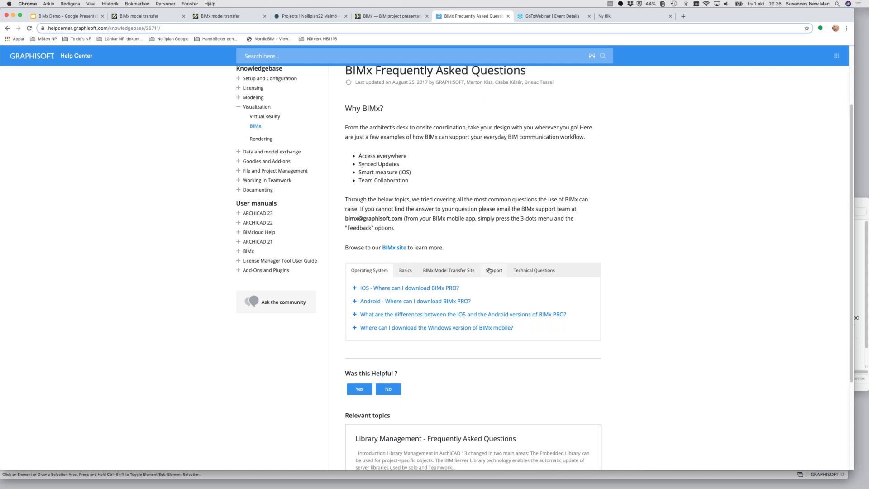
pyautogui.click(534, 270)
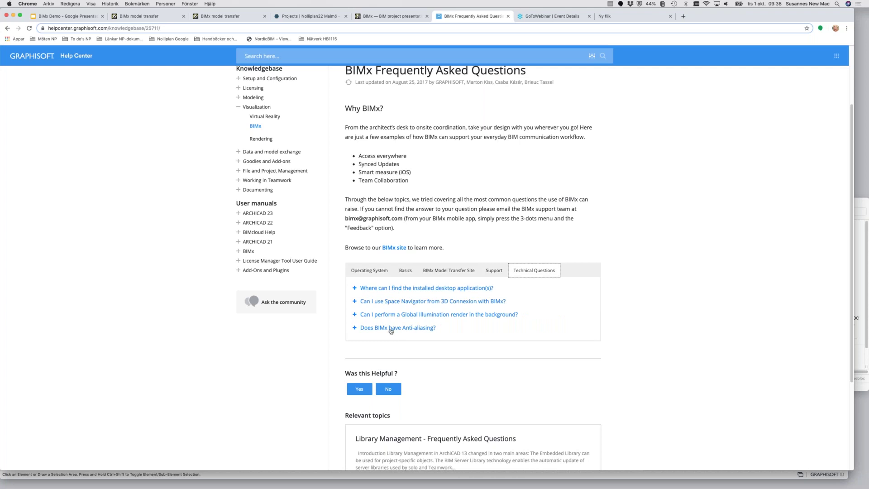
pyautogui.click(489, 273)
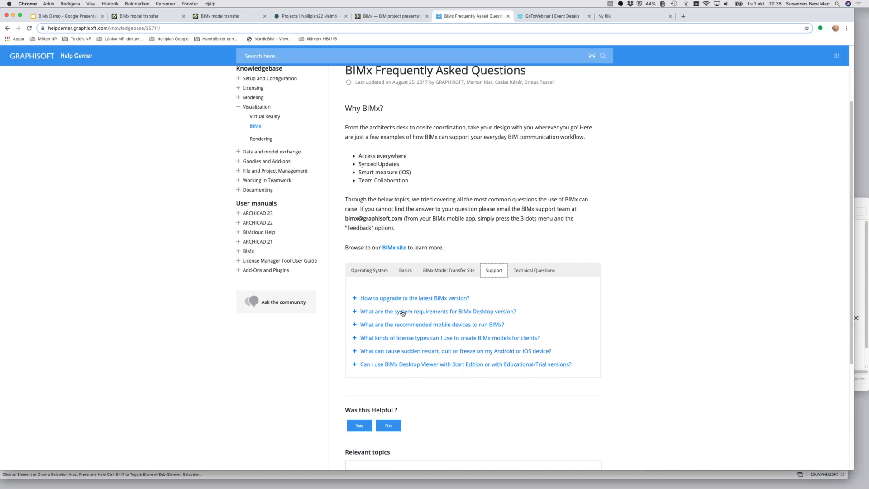
pyautogui.click(406, 339)
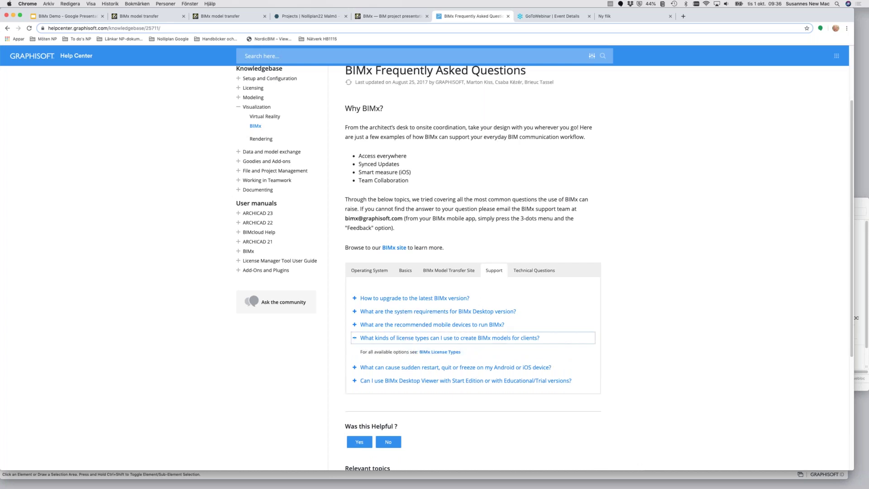
pyautogui.click(430, 352)
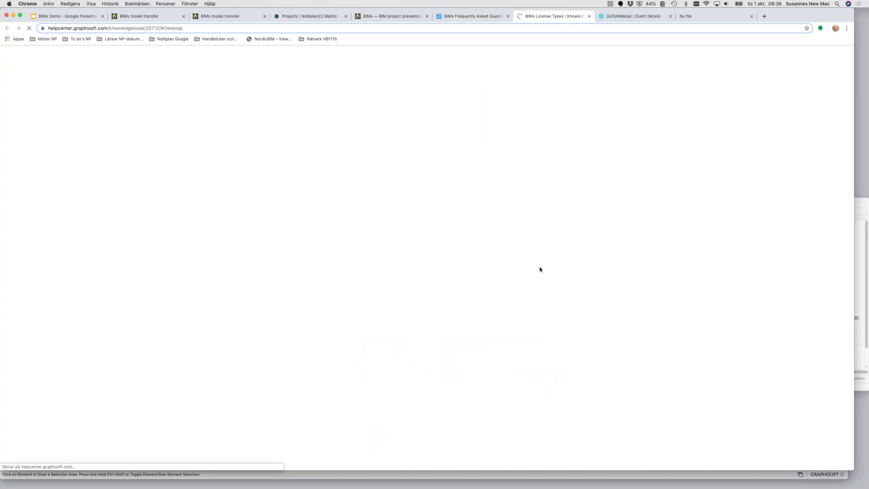
# - Review the iOS and Android license options and the BIMx mobile features comparison table
pyautogui.scroll(-3, 396, 333)
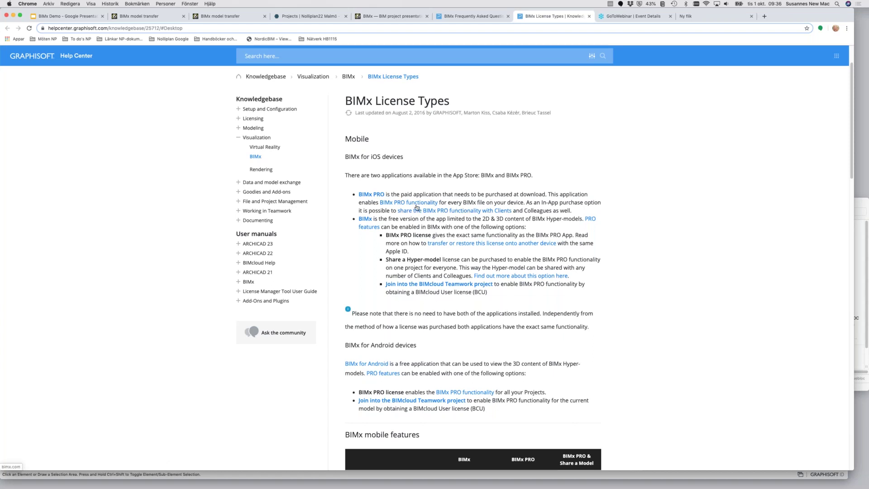
pyautogui.scroll(-1, 395, 224)
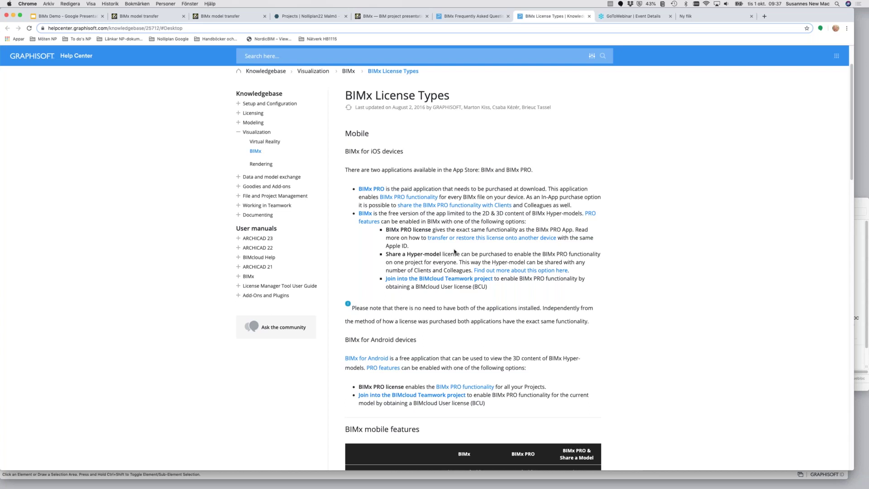
pyautogui.scroll(-5, 454, 252)
pyautogui.scroll(-2, 484, 281)
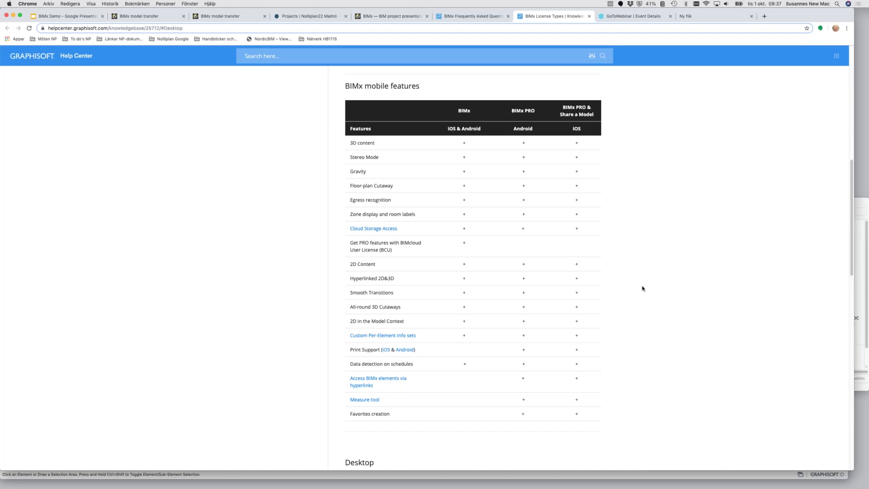
pyautogui.scroll(3, 643, 288)
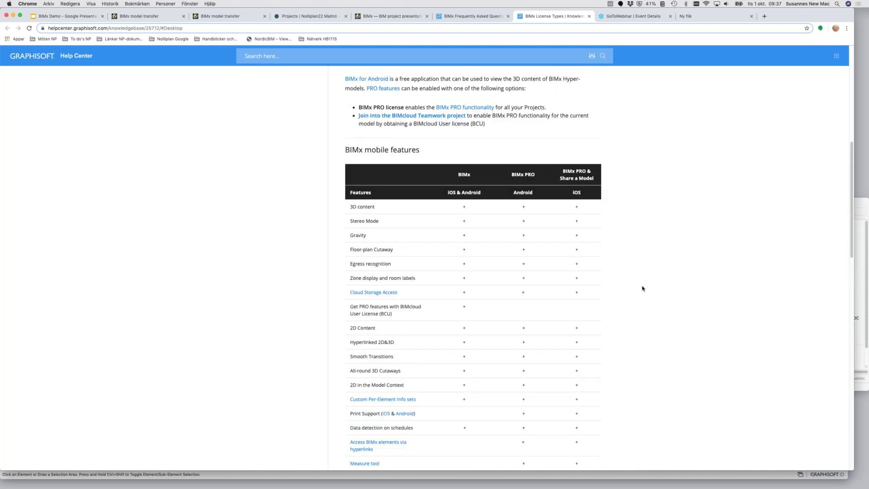
pyautogui.scroll(5, 643, 288)
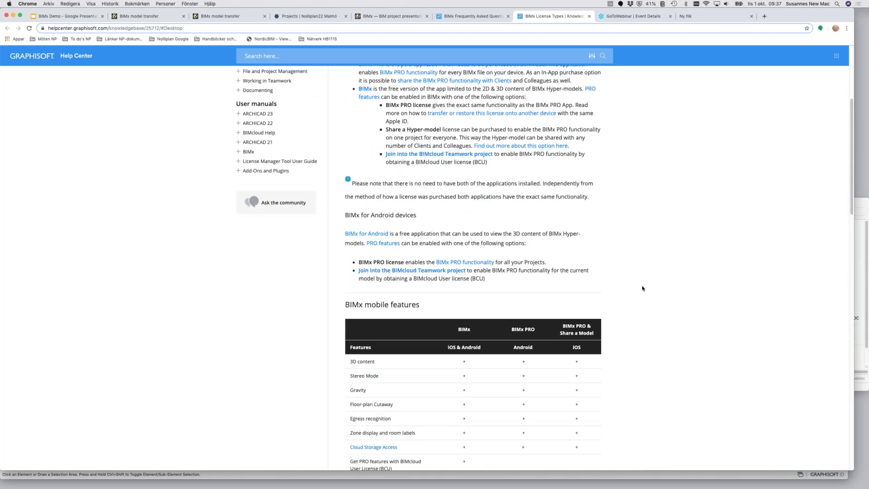
pyautogui.scroll(2, 643, 288)
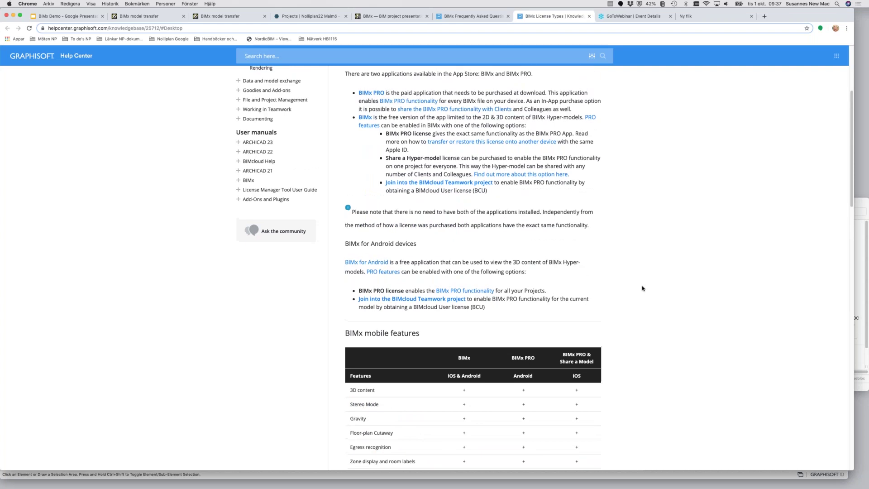
pyautogui.scroll(1, 643, 288)
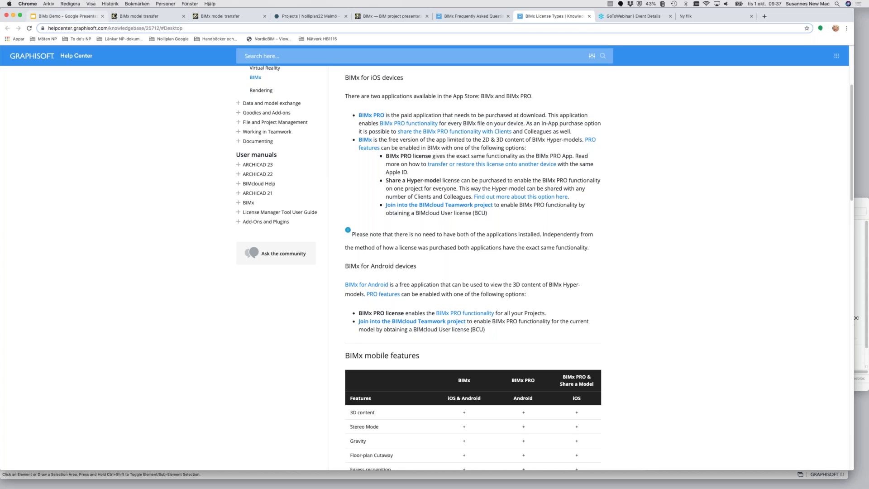
# - Return to the BIMx Model Transfer site and reopen the KV huset - BIMx model page from the Home folder
pyautogui.click(129, 16)
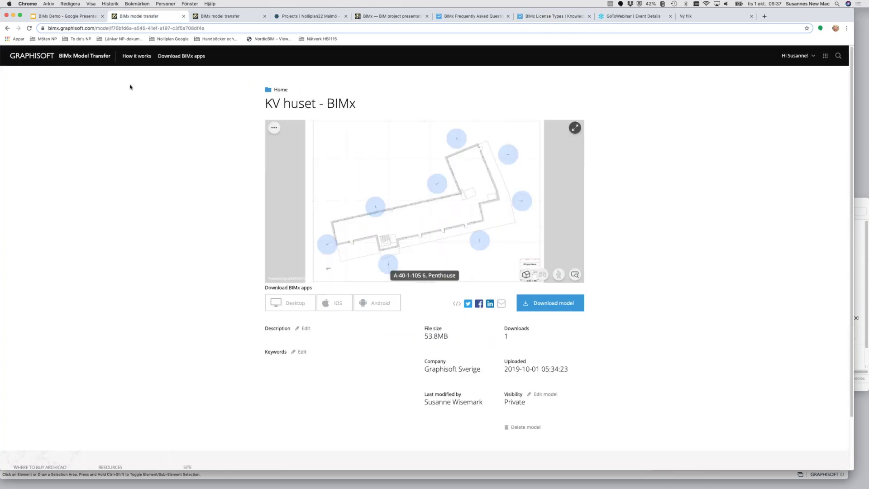
pyautogui.click(274, 90)
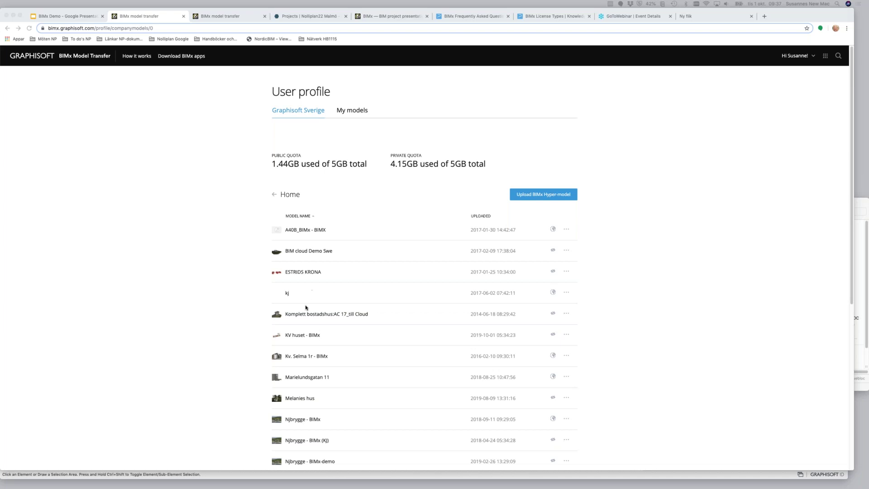
pyautogui.click(323, 339)
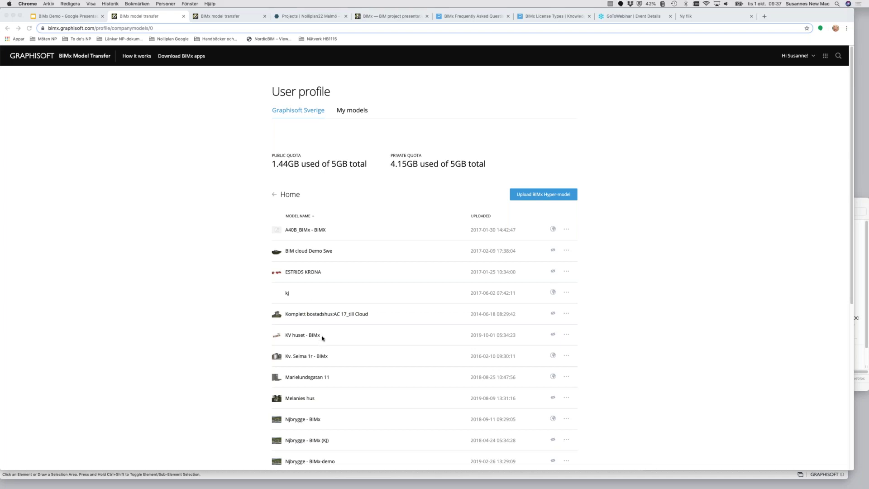
pyautogui.click(323, 338)
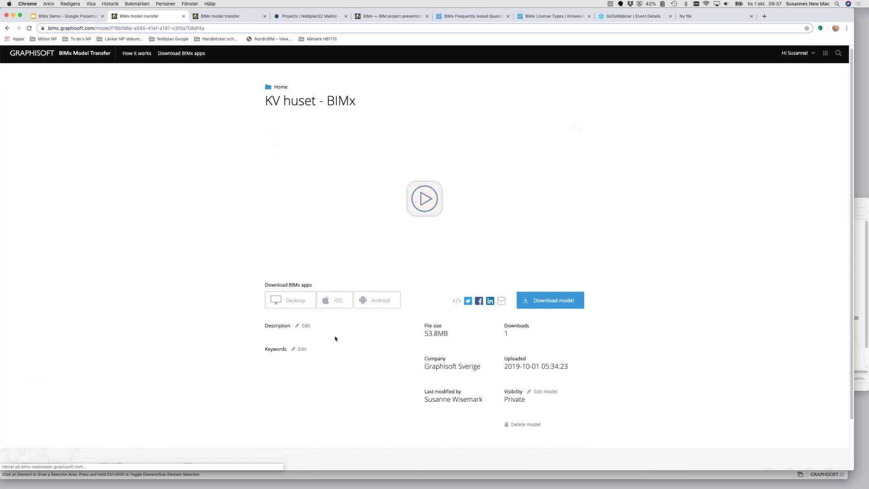
pyautogui.scroll(-1, 337, 335)
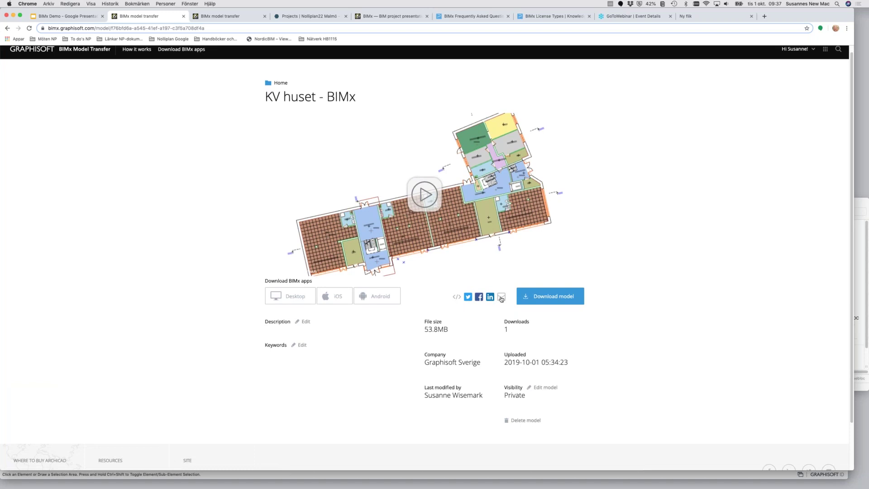
# - Switch to Mail and view the BIMx upload confirmation message for the KV huset - BIMx model
pyautogui.press('super+Tab')
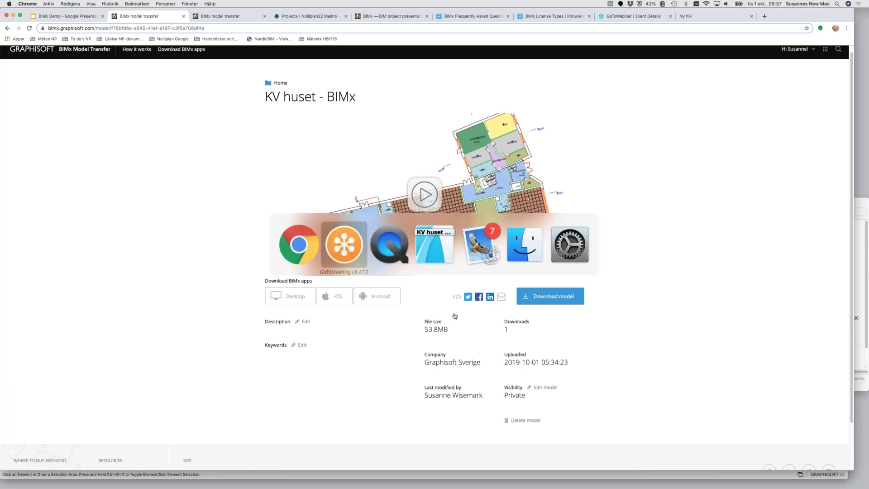
pyautogui.click(470, 246)
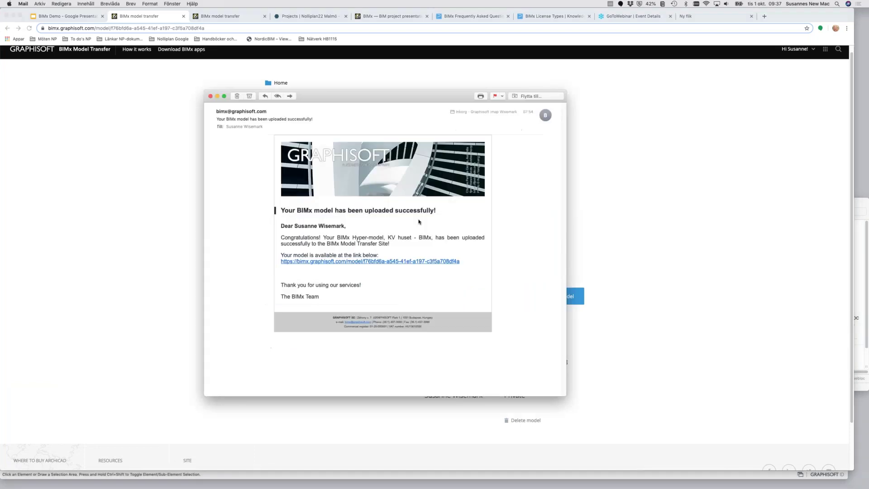
pyautogui.moveTo(389, 101); pyautogui.dragTo(399, 113)
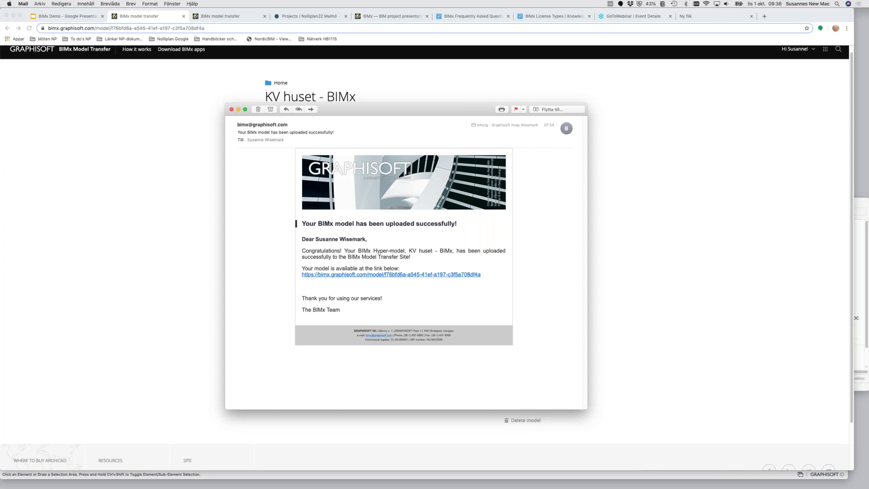
# - Switch to ARCHICAD and view the A-40-1-102 3. Plan 1 layout of the KV huset project
pyautogui.press('super+Tab')
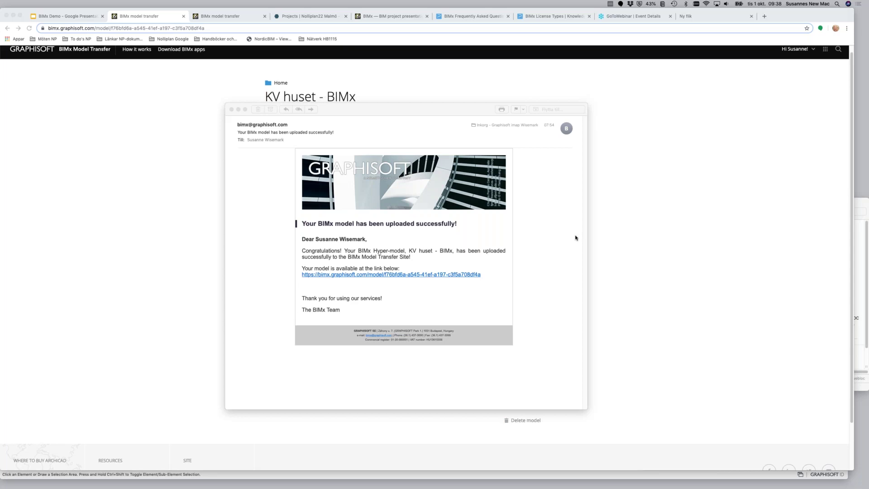
pyautogui.press('super+Tab')
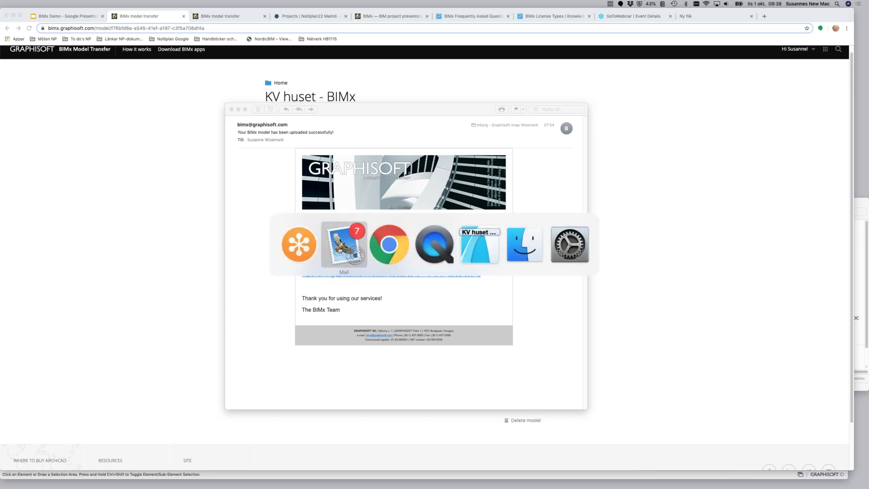
pyautogui.click(487, 245)
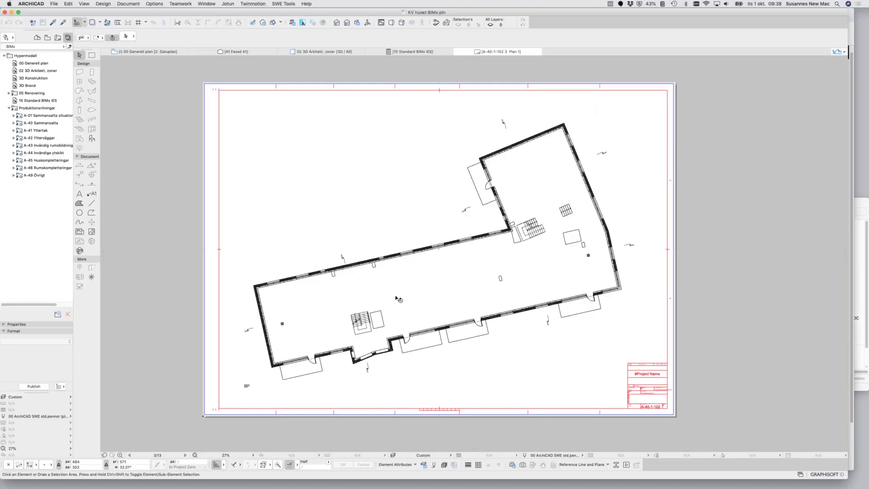
pyautogui.click(337, 243)
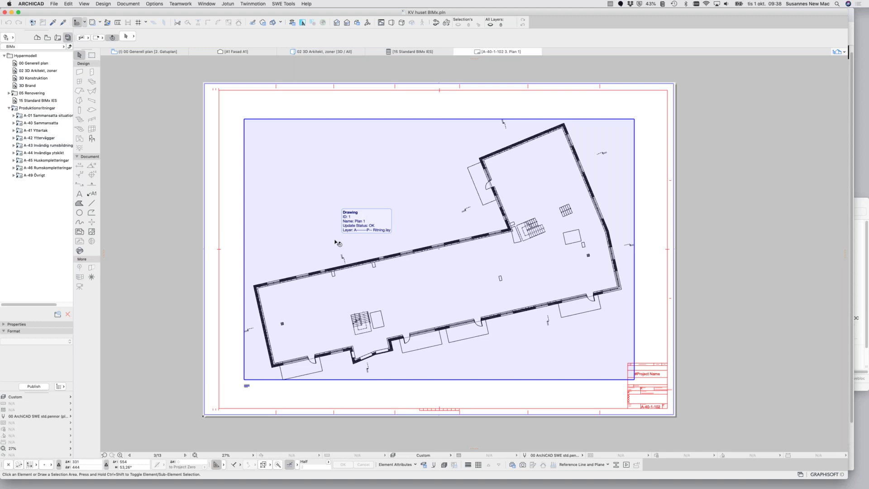
# - Switch back to Chrome, open the BIMx Model Transfer start page and browse its featured hyper-models
pyautogui.press('super+Tab')
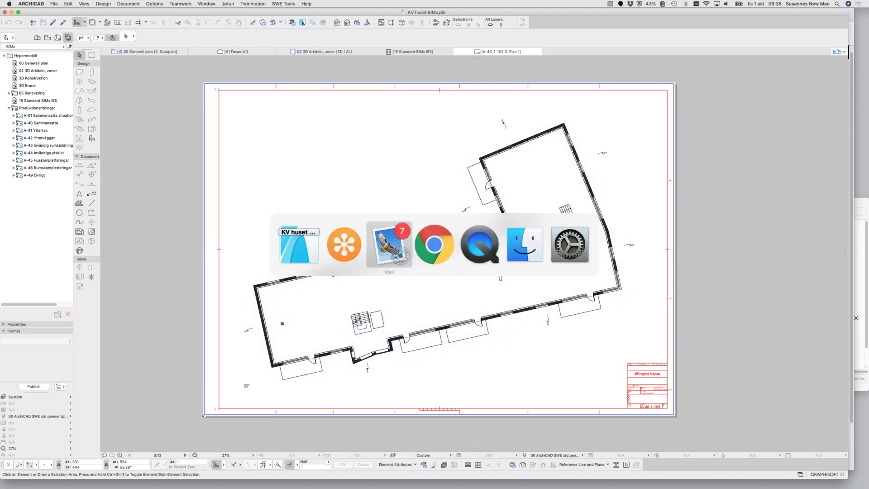
pyautogui.click(434, 258)
pyautogui.click(269, 83)
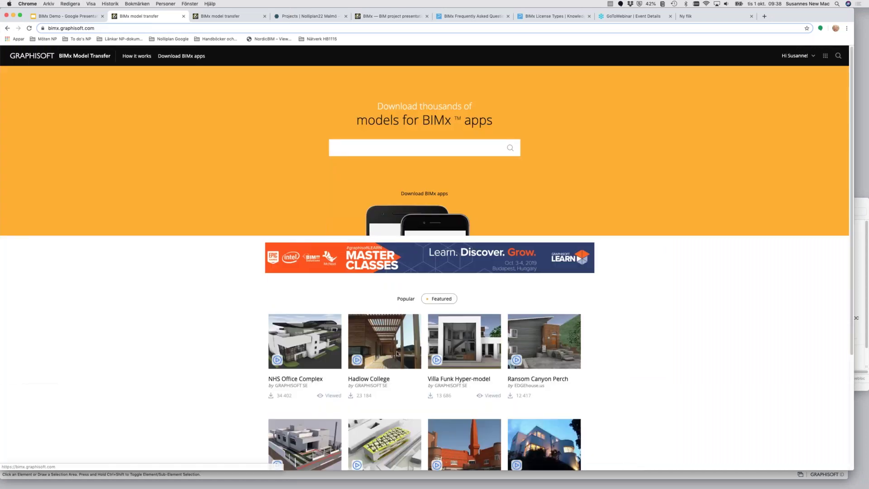
pyautogui.scroll(-3, 307, 358)
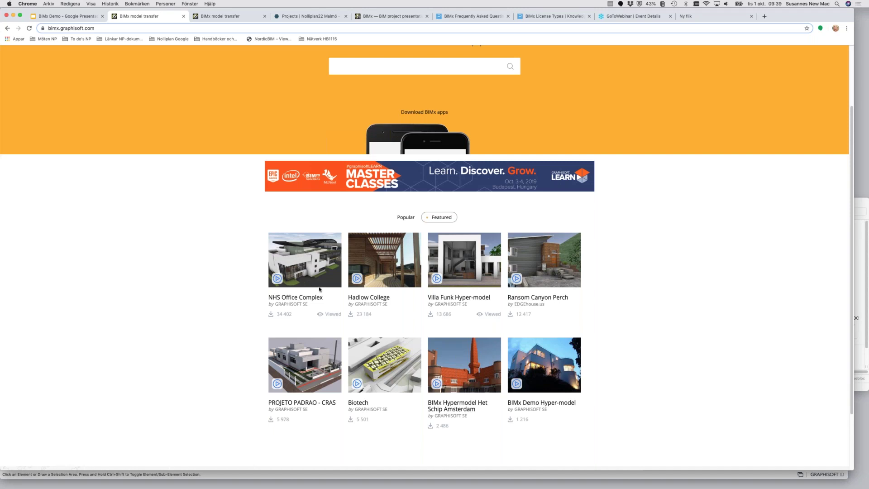
pyautogui.scroll(-1, 319, 289)
pyautogui.scroll(-2, 320, 290)
pyautogui.scroll(2, 321, 294)
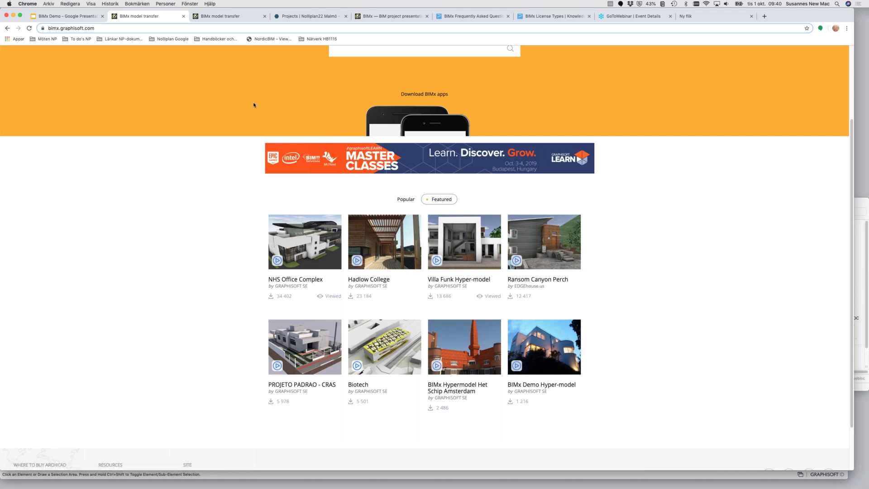
pyautogui.scroll(5, 350, 134)
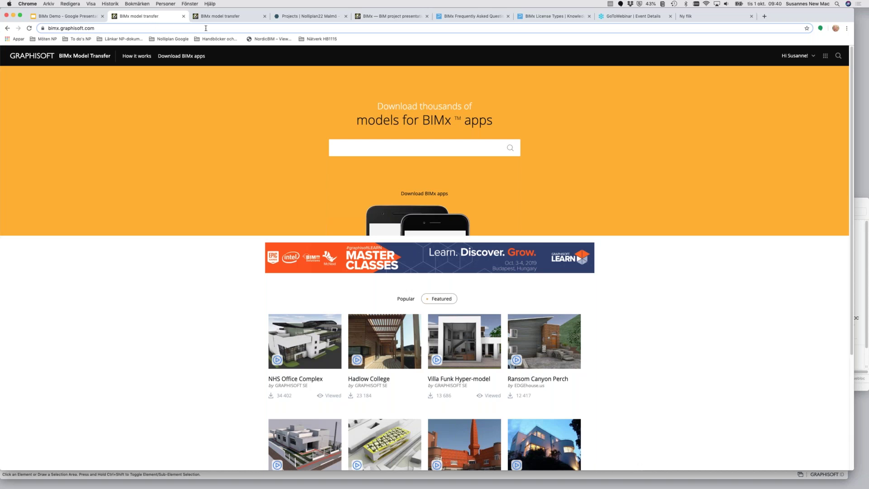
# - Open the company's models in the user profile and open KV huset - BIMx from the Home folder
pyautogui.click(798, 58)
pyautogui.click(766, 85)
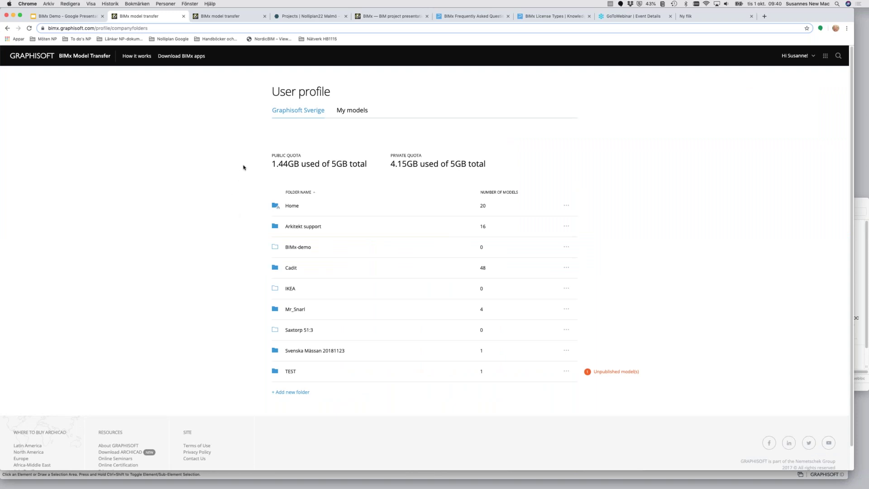
pyautogui.click(289, 208)
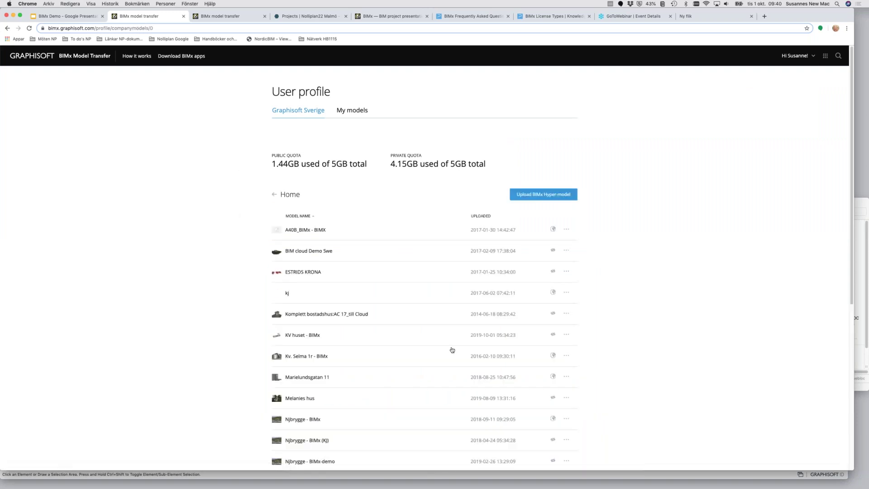
pyautogui.click(304, 335)
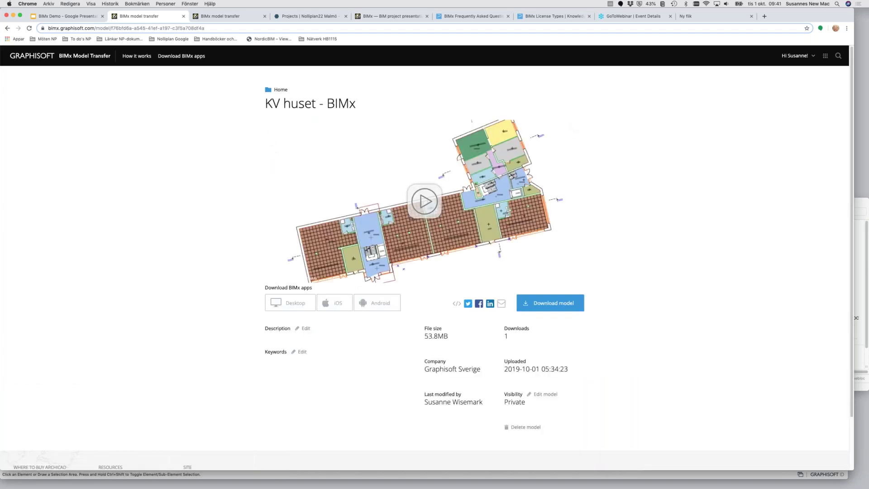
# - Start the web viewer for KV huset - BIMx and expand Hypermodell and Produktionsritningar in the Hyper-model Index
pyautogui.click(425, 201)
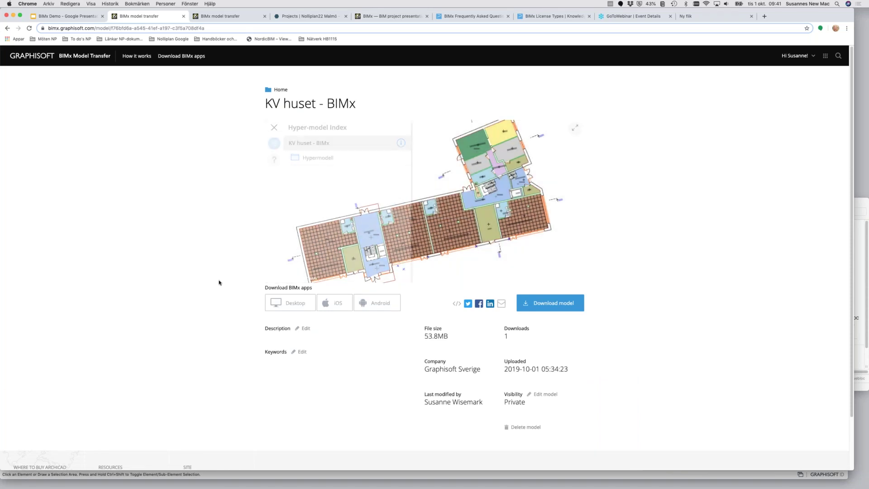
pyautogui.click(295, 158)
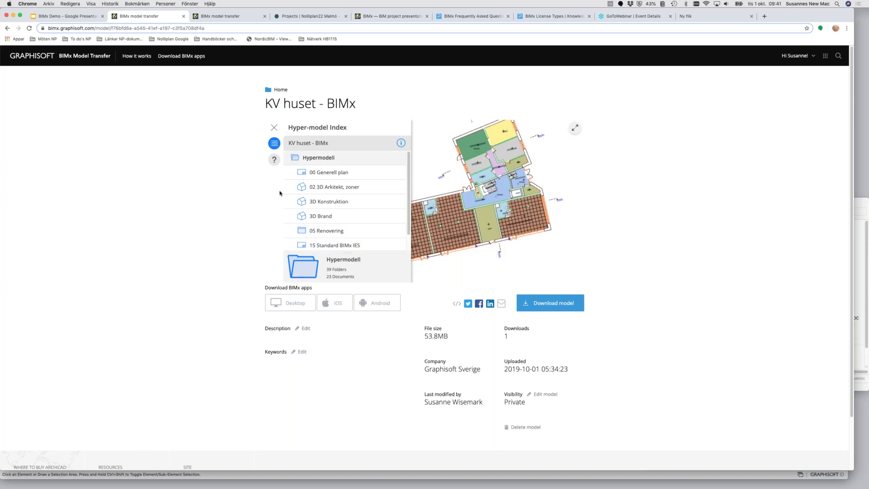
pyautogui.scroll(-1, 313, 203)
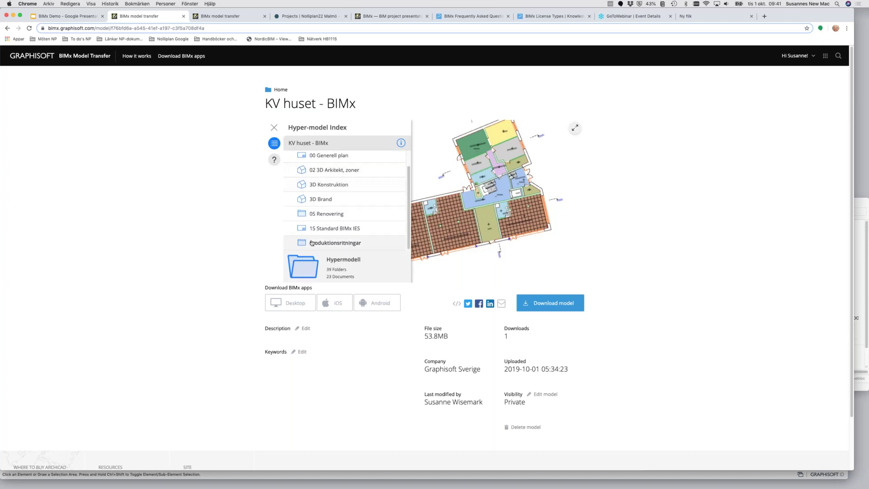
pyautogui.click(320, 243)
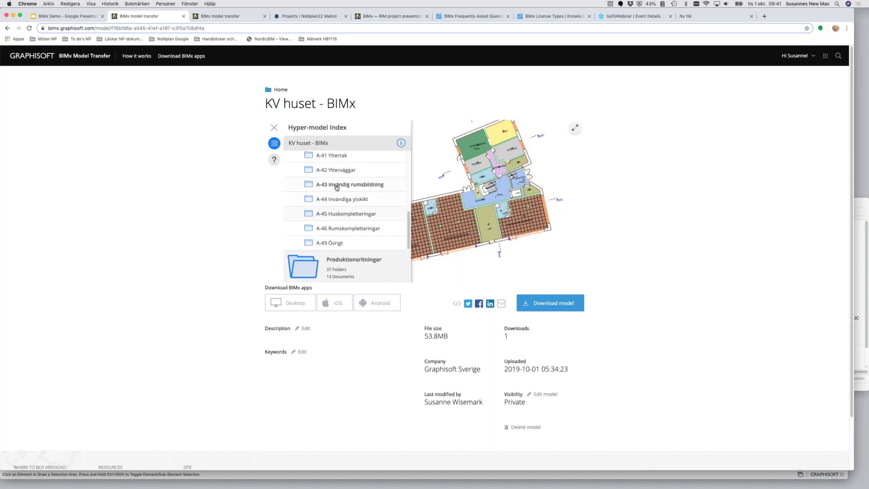
pyautogui.scroll(-1, 336, 190)
pyautogui.scroll(2, 335, 188)
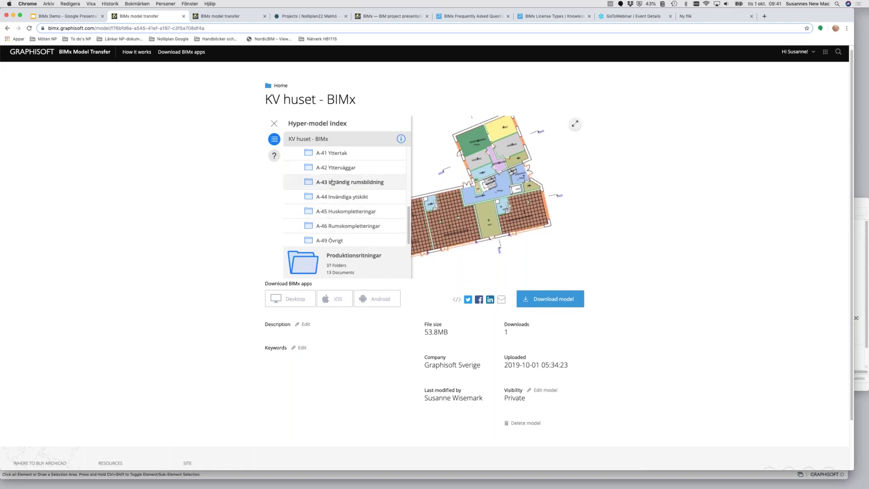
# - Open the A-40-1-101 2. Gatuplan layout from A-40 Sammansatta, A-40-1 Planer, and show it full screen
pyautogui.click(331, 168)
pyautogui.click(338, 181)
pyautogui.click(357, 210)
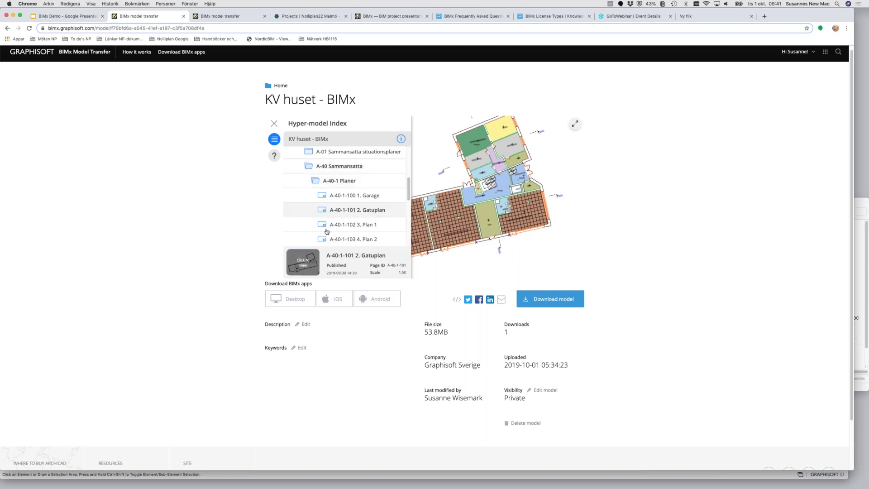
pyautogui.doubleClick(323, 210)
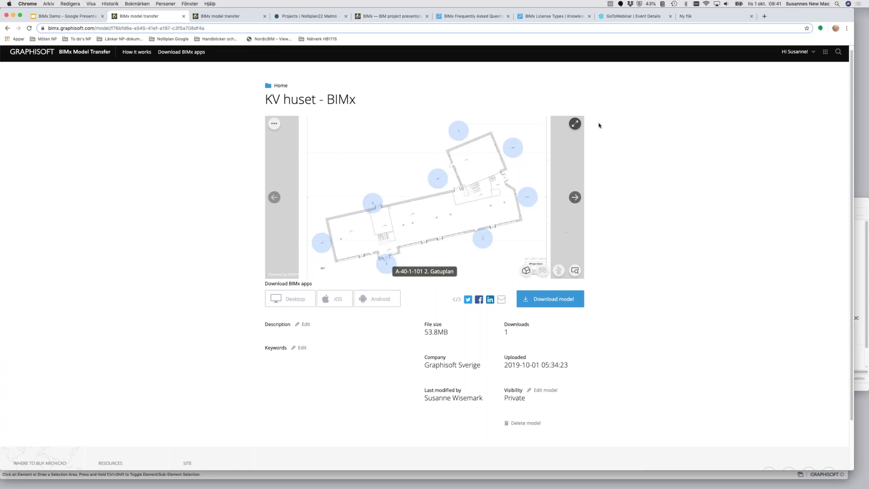
pyautogui.click(576, 124)
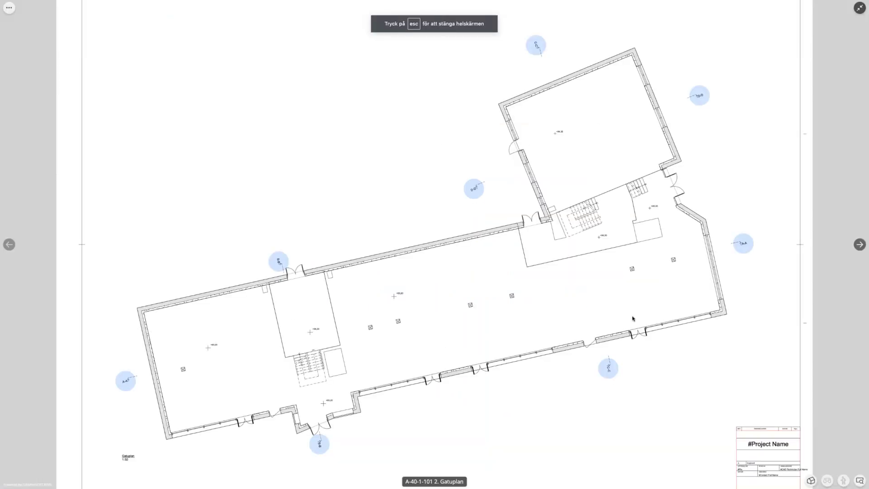
# - Page forward to the A-40-1-103 4. Plan 2 layout and open A-40-2-100 A-A Sektion A from its section marker
pyautogui.scroll(3, 639, 325)
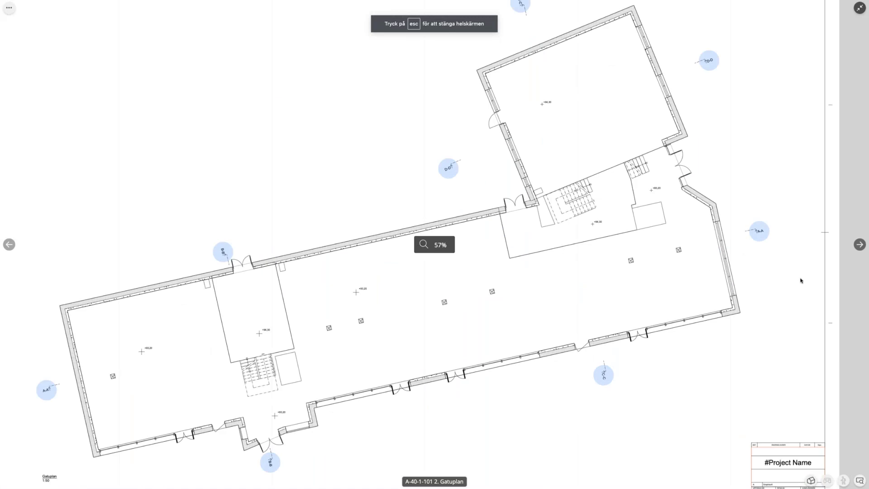
pyautogui.click(860, 245)
pyautogui.click(860, 244)
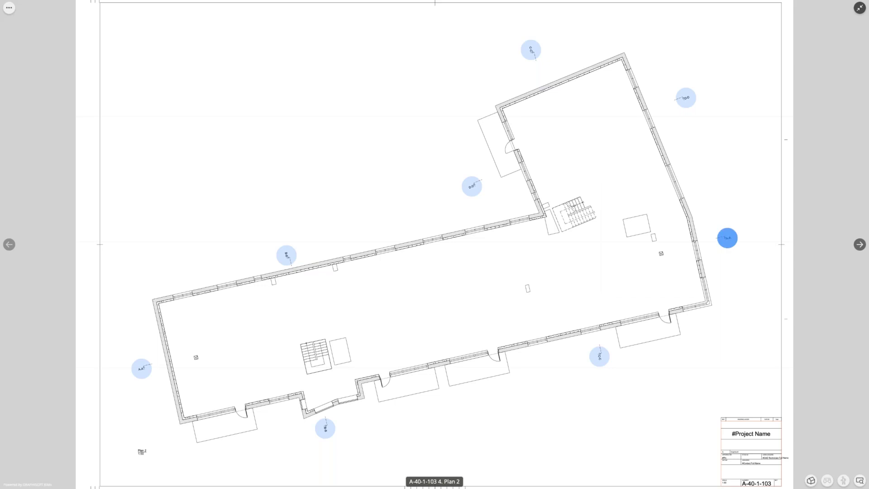
pyautogui.click(728, 238)
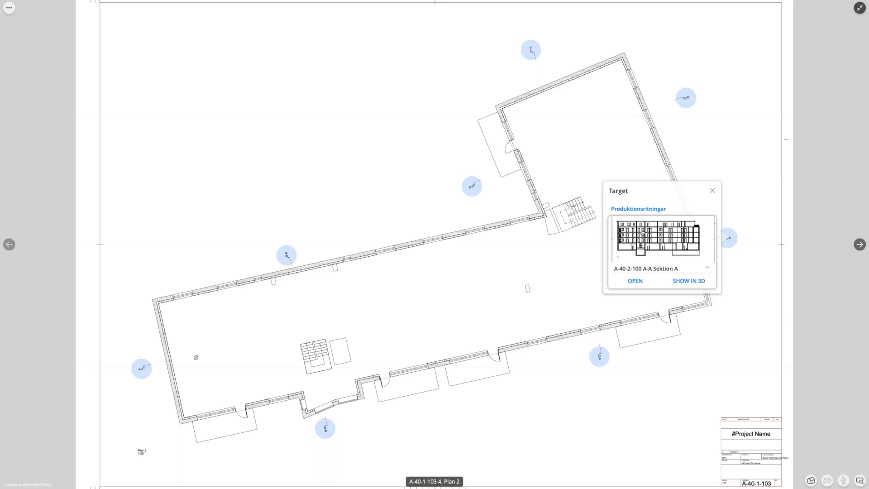
pyautogui.click(636, 281)
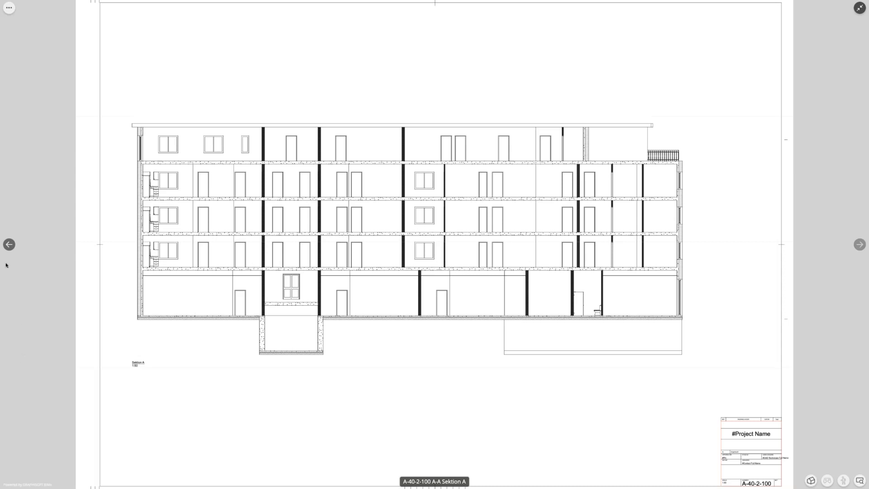
# - Show the A-A Sektion A drawing in place in the 3D model
pyautogui.hotkey('ctrl', 'Up')
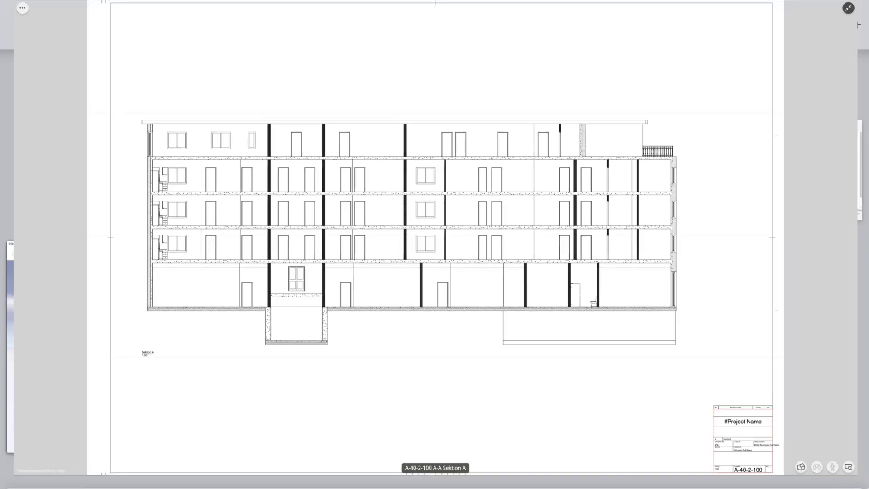
pyautogui.press('Escape')
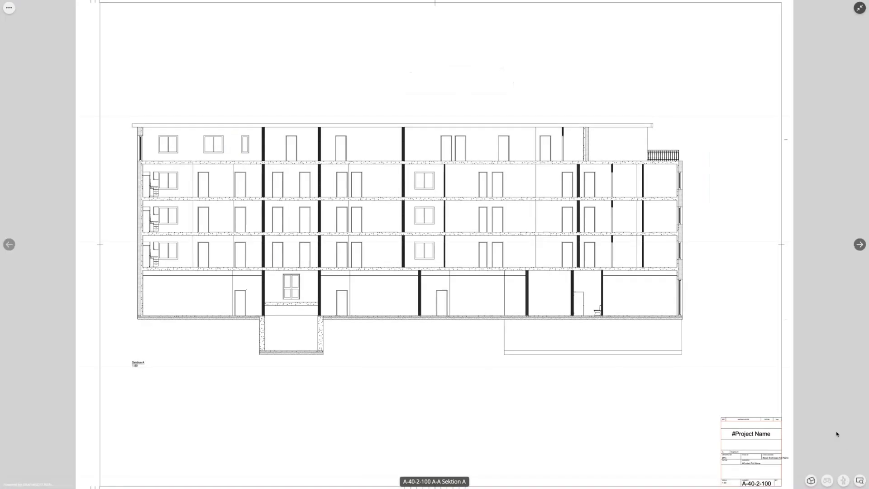
pyautogui.click(812, 481)
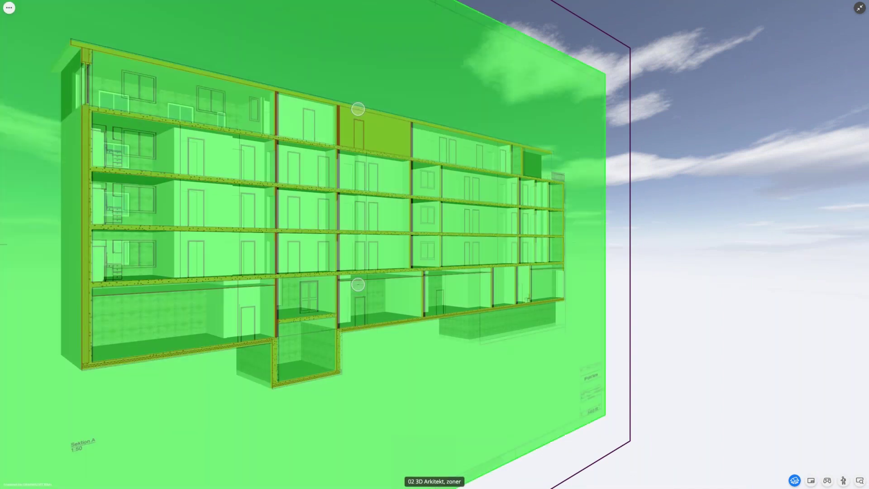
# - Switch to ARCHICAD and open the properties of the BIMx publisher set for viewing
pyautogui.click(598, 146)
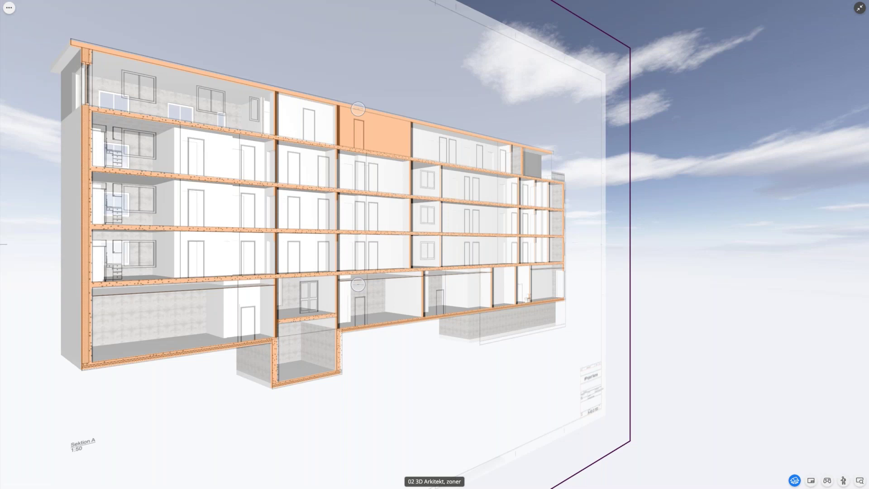
pyautogui.press('super+Tab')
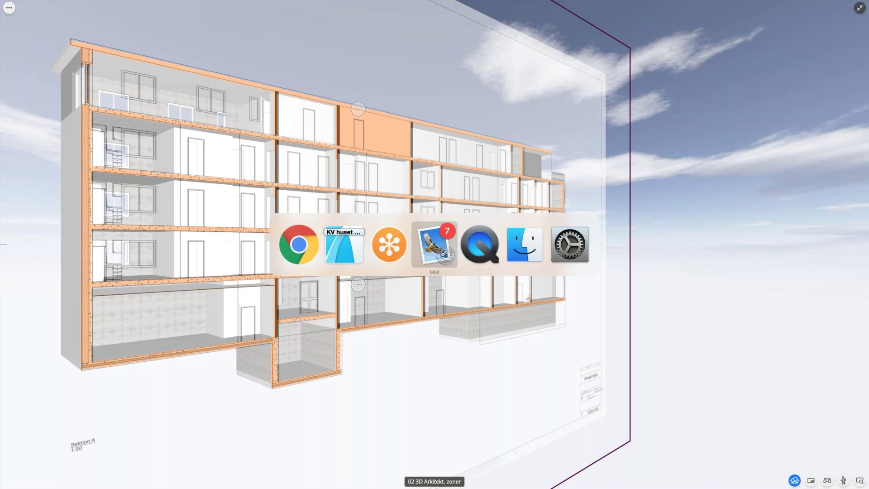
pyautogui.click(361, 254)
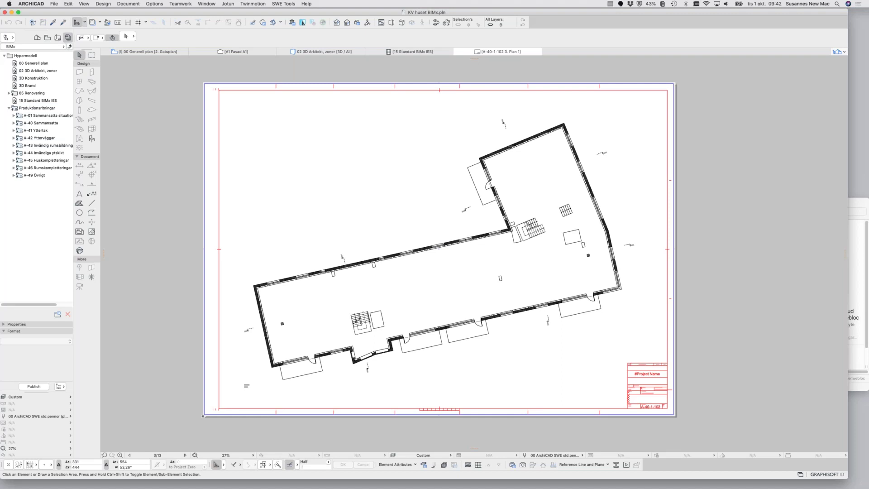
pyautogui.click(70, 46)
pyautogui.click(12, 55)
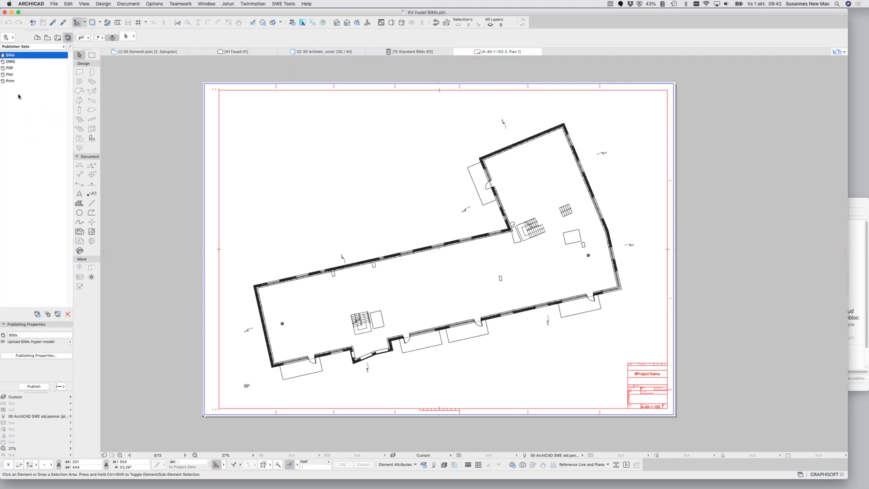
pyautogui.click(36, 314)
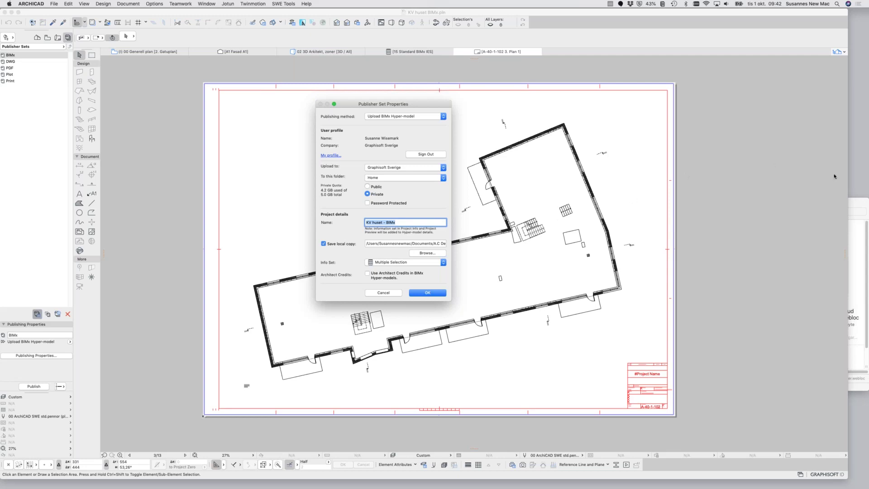
pyautogui.click(864, 178)
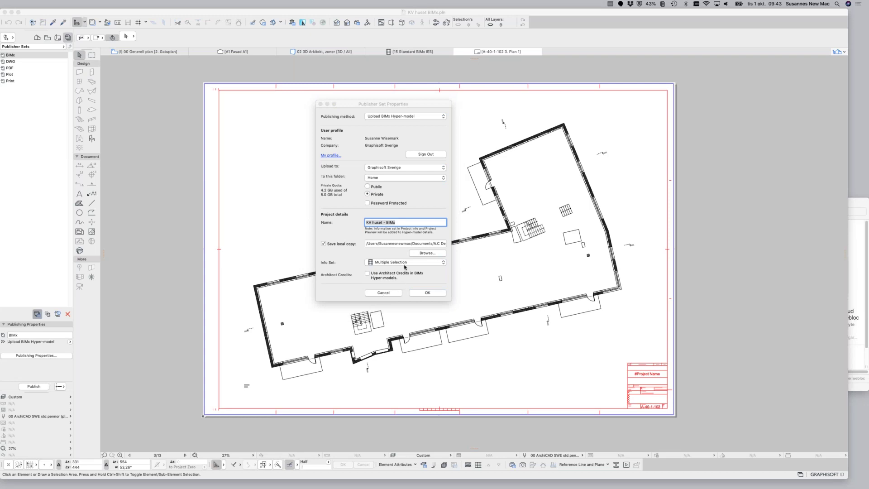
# - Return to the web viewer in Chrome, open 02 3D Arkitekt, zoner from the Hyper-model Index, and show it full screen
pyautogui.press('super+Tab')
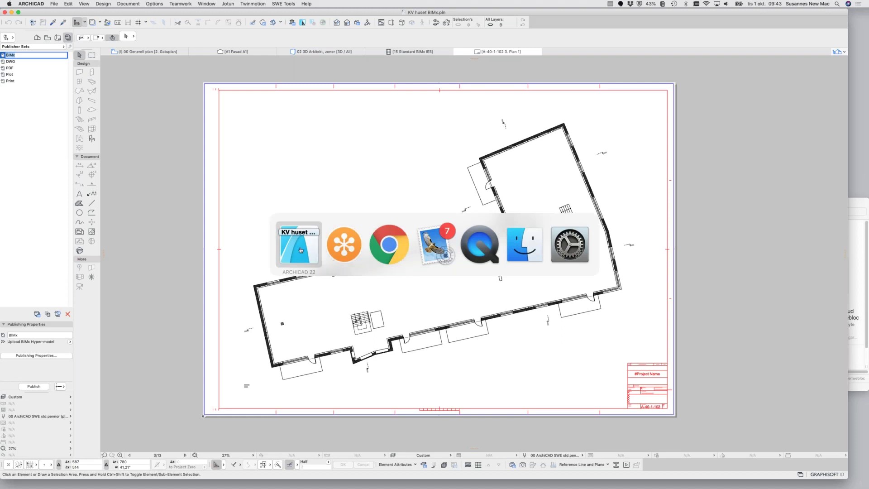
pyautogui.click(398, 253)
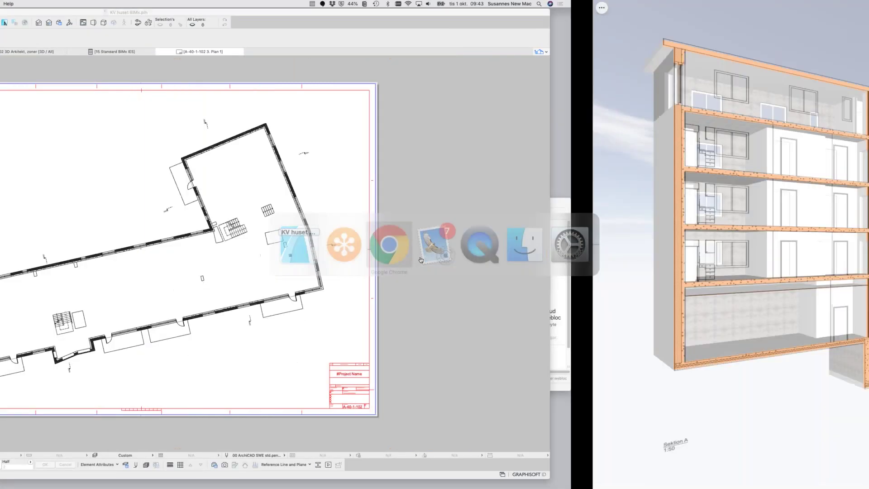
pyautogui.press('Escape')
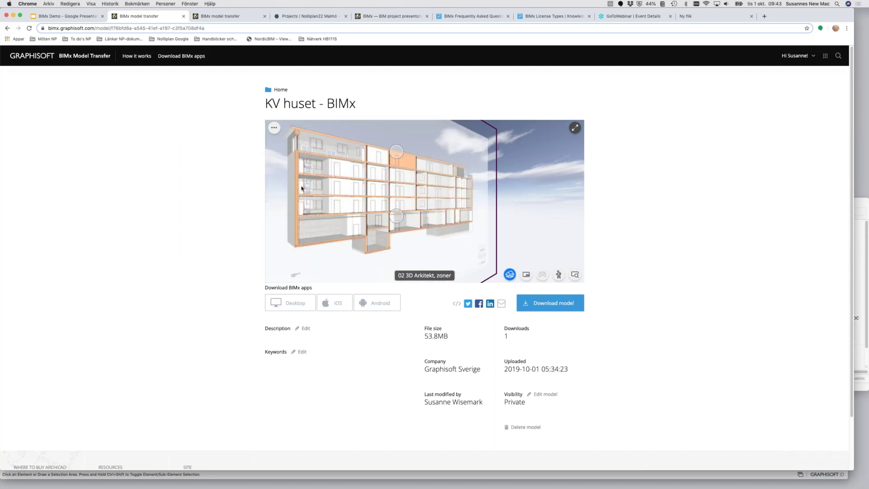
pyautogui.click(275, 128)
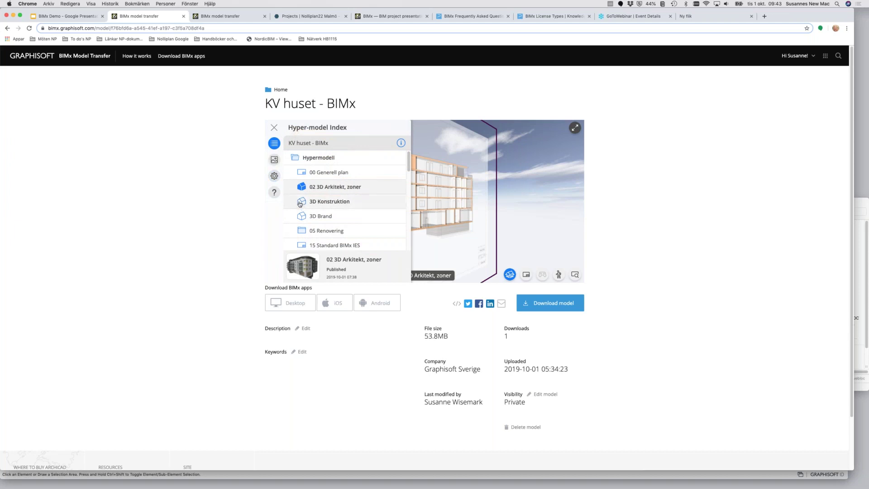
pyautogui.click(299, 188)
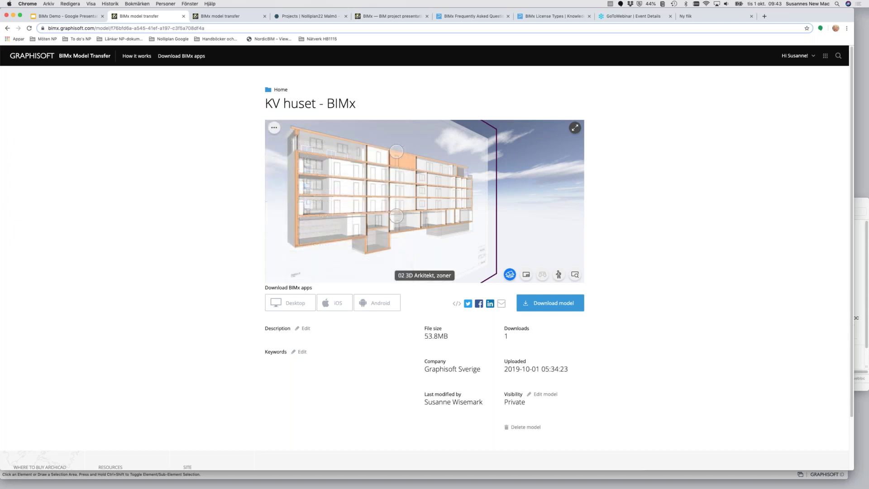
pyautogui.click(576, 129)
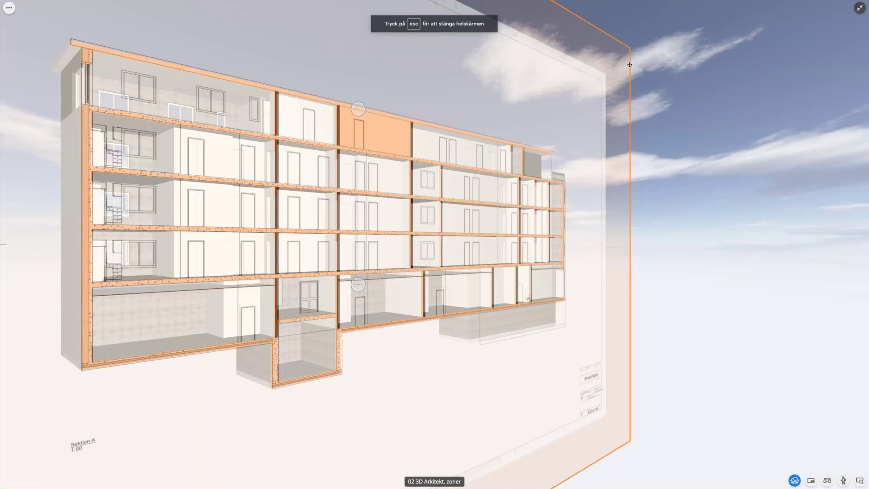
# - Turn off the section cut and hide the Sektion A drawing in the 3D model
pyautogui.click(629, 66)
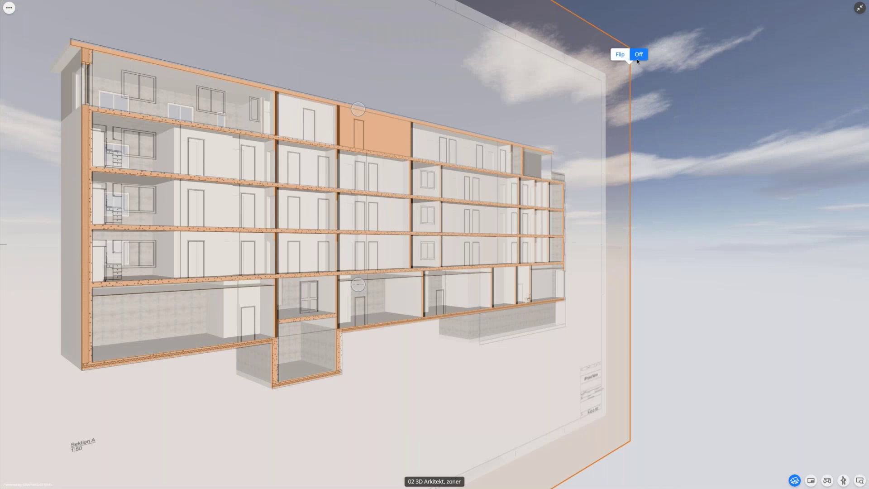
pyautogui.click(638, 55)
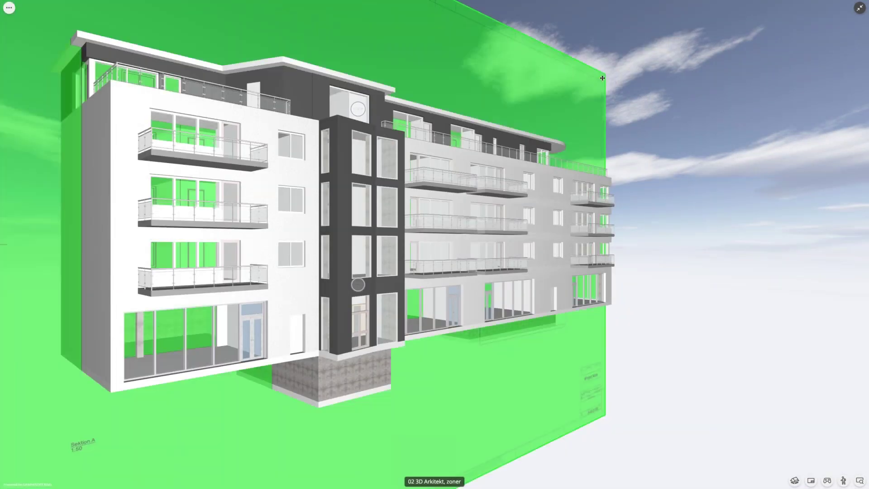
pyautogui.click(603, 78)
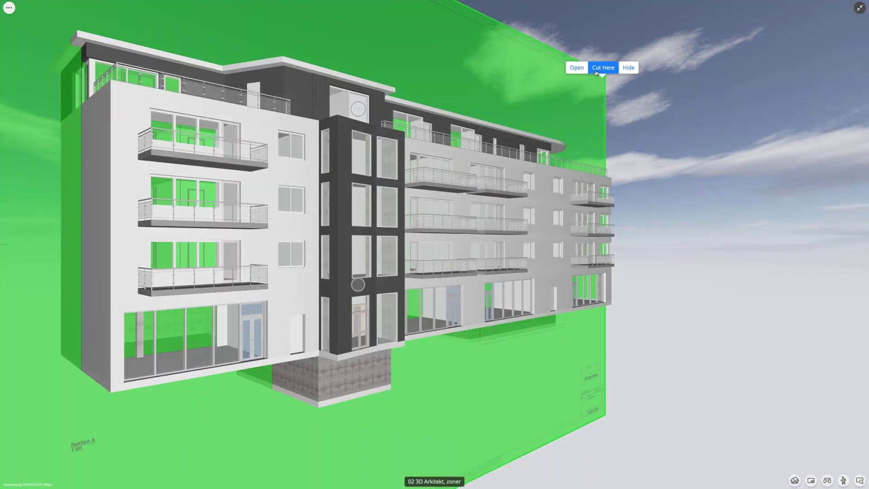
pyautogui.click(629, 68)
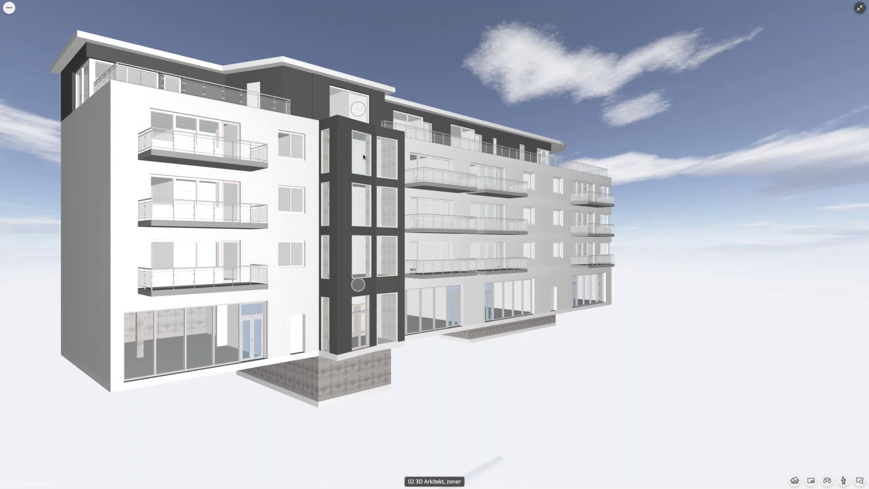
# - Select the top window in the middle of the dark stair tower, then clear the selection
pyautogui.click(363, 158)
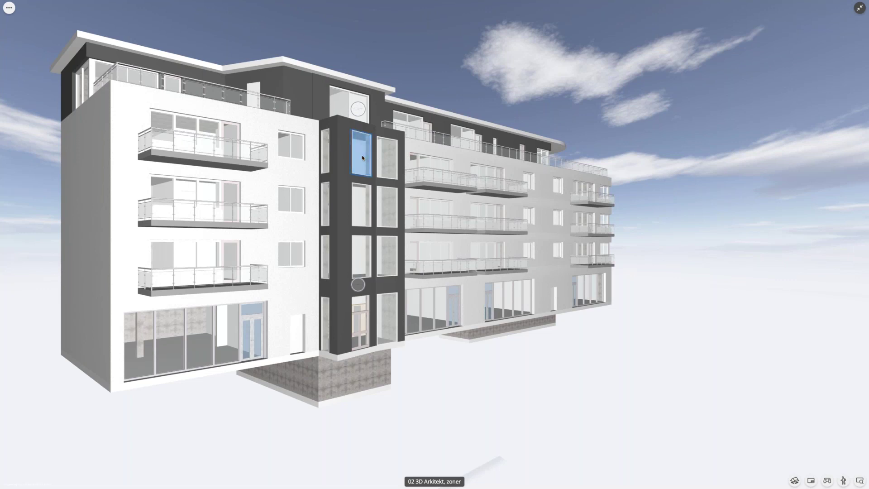
pyautogui.moveTo(365, 154); pyautogui.dragTo(371, 134)
pyautogui.click(362, 139)
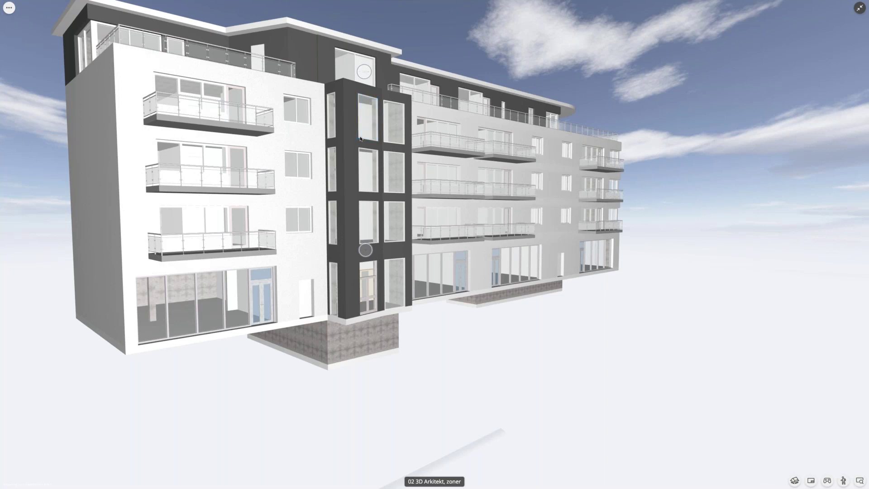
# - In ARCHICAD, review the Classification and Properties of a SOVRUM window on the 00 Generell plan, then close its settings without changes and deselect it
pyautogui.press('super+Tab')
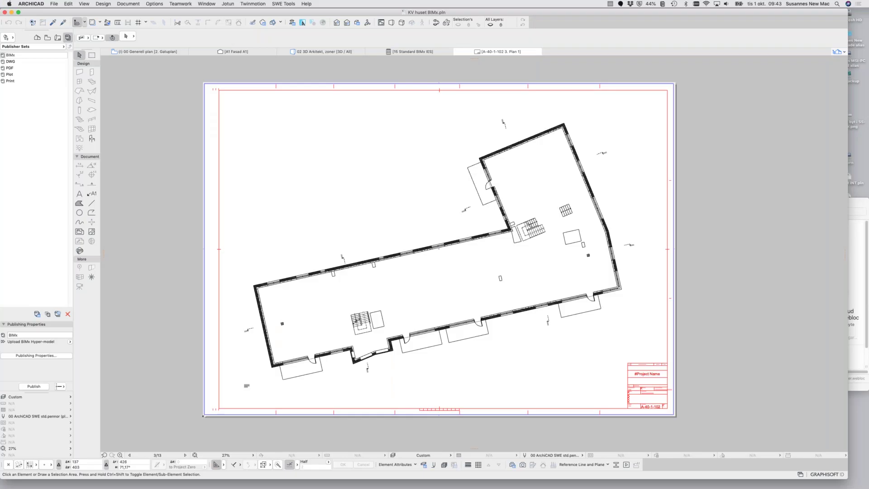
pyautogui.click(137, 53)
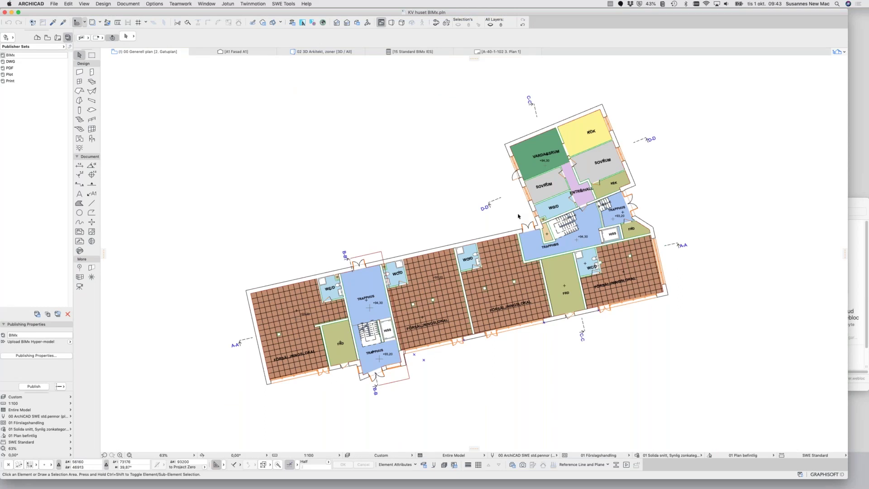
pyautogui.scroll(5, 519, 216)
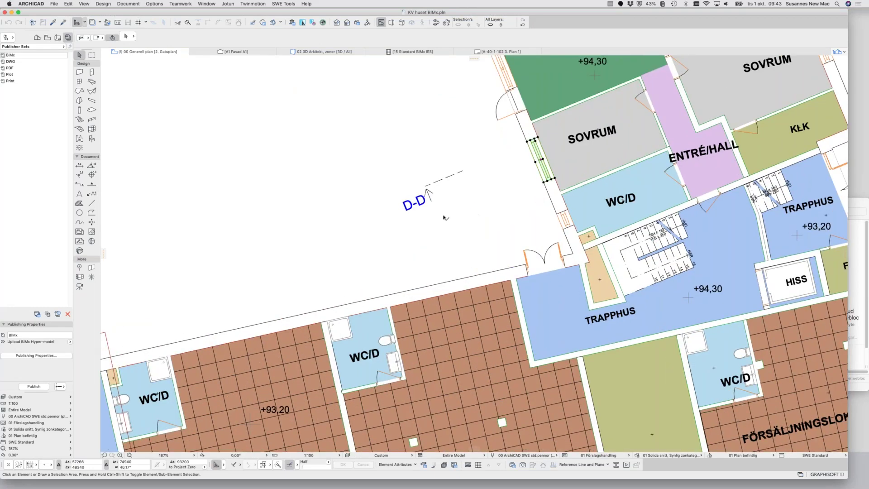
pyautogui.press('super+a')
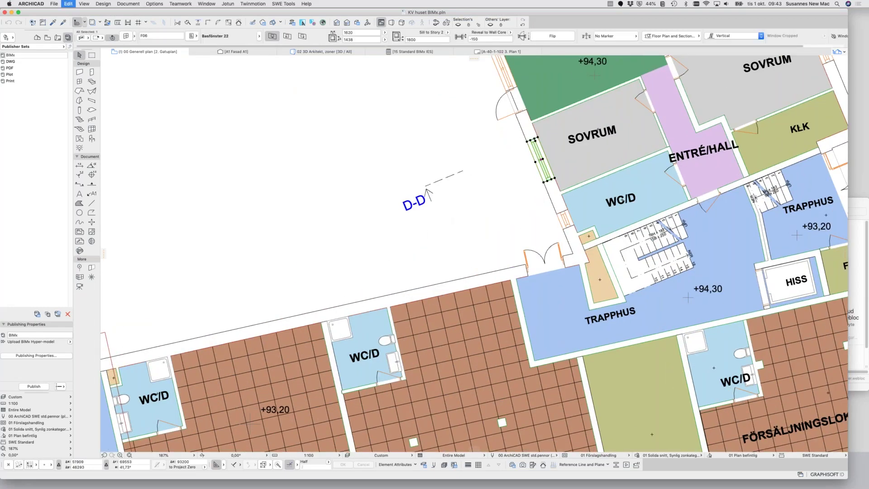
pyautogui.press('super+t')
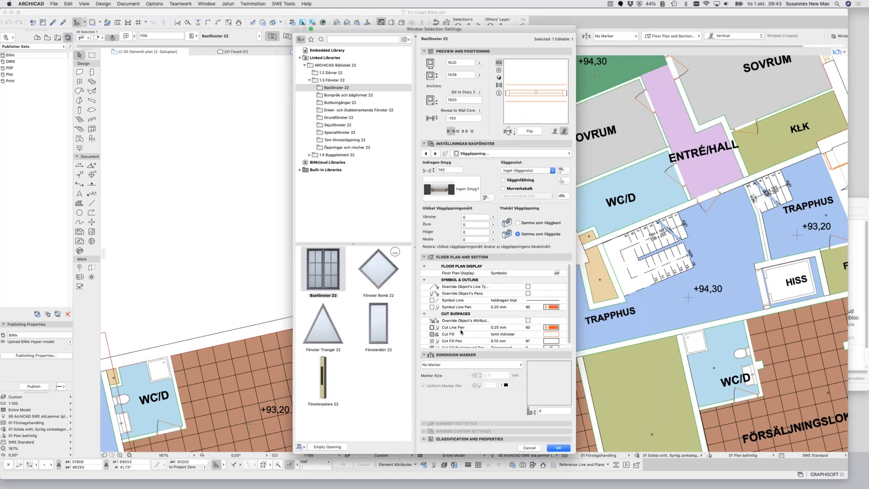
pyautogui.click(425, 438)
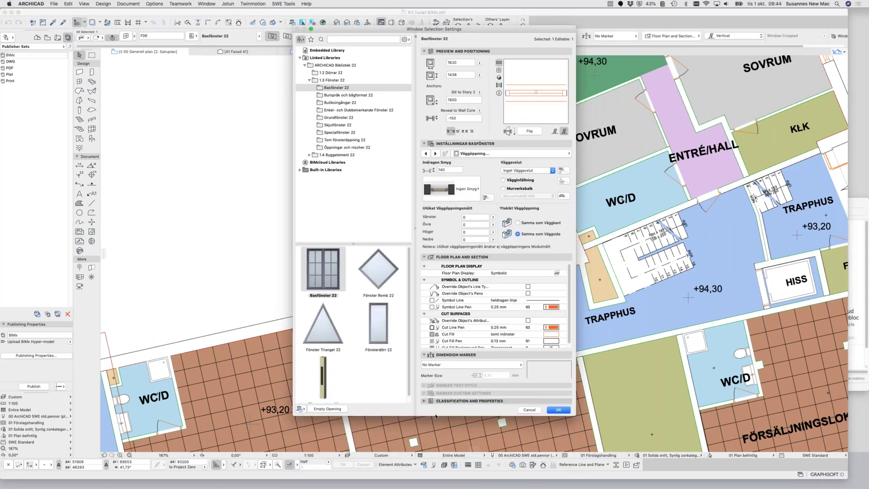
pyautogui.click(425, 355)
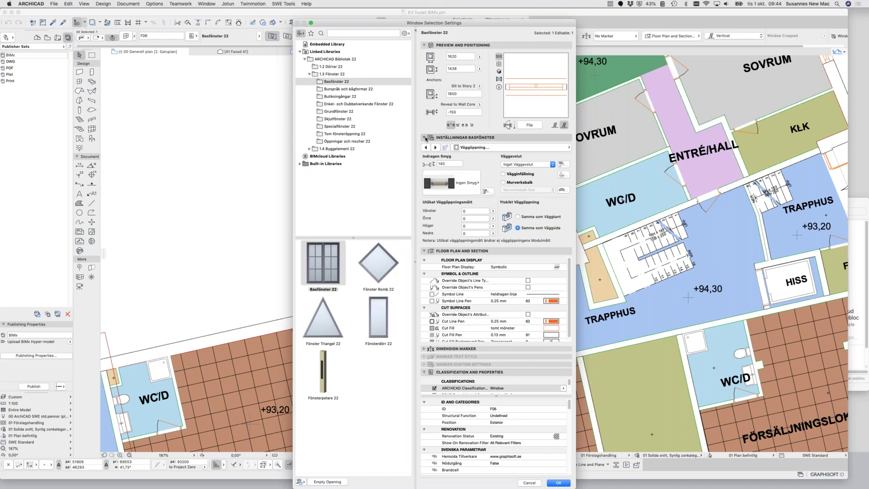
pyautogui.click(424, 138)
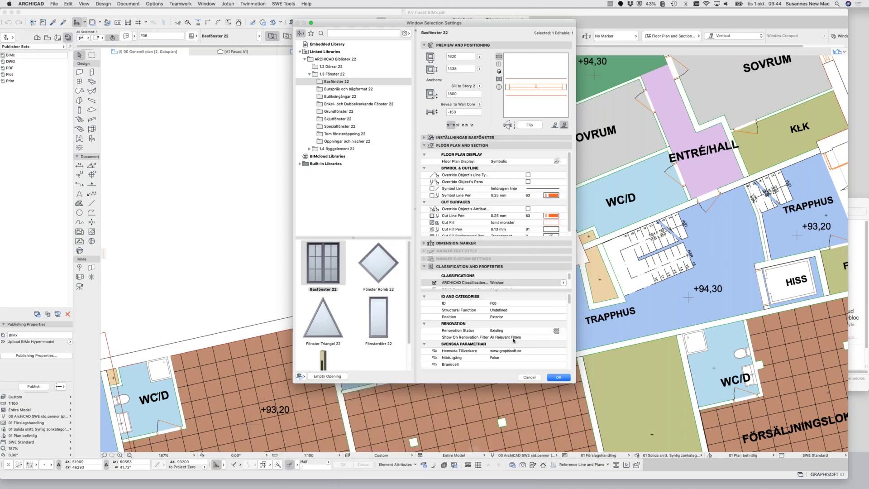
pyautogui.moveTo(572, 381); pyautogui.dragTo(573, 392)
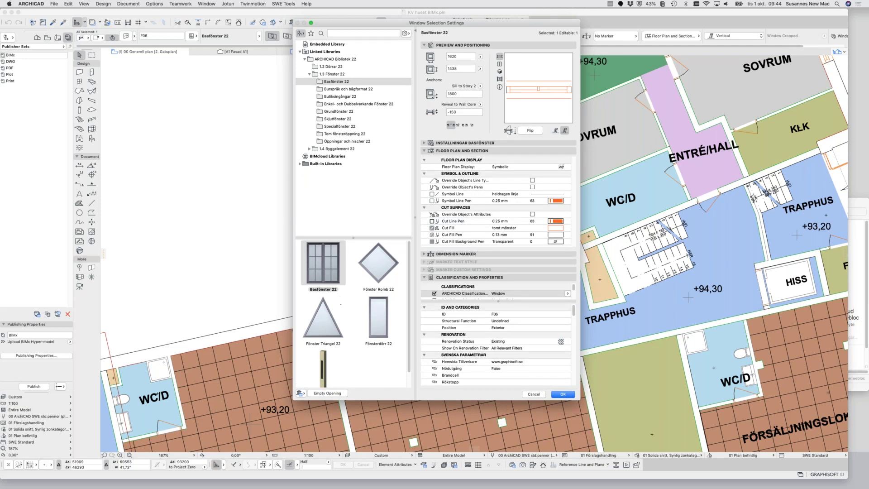
pyautogui.click(534, 394)
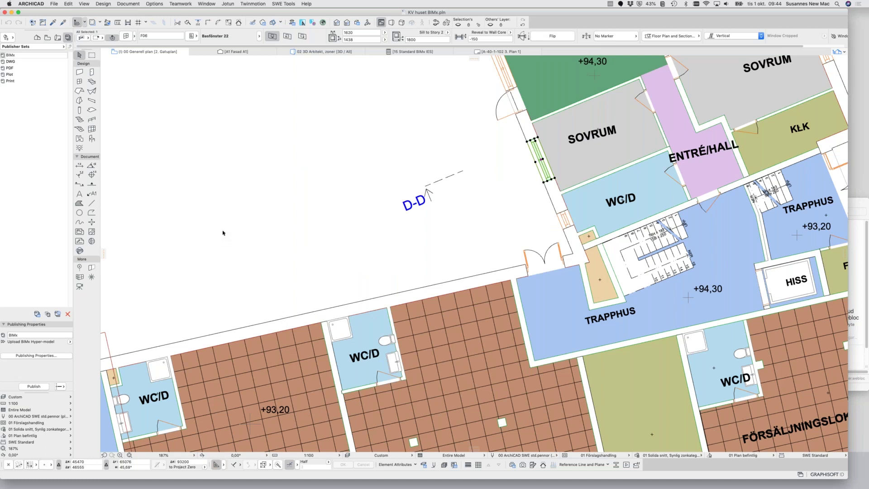
pyautogui.click(228, 233)
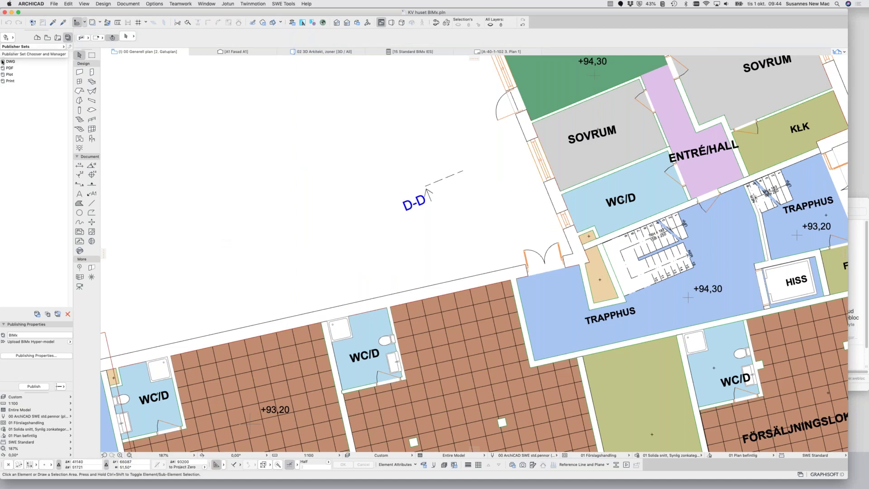
# - Set the BIMx publisher set's Info Set to Classification and Properties, and switch back to the web viewer in Chrome
pyautogui.click(35, 127)
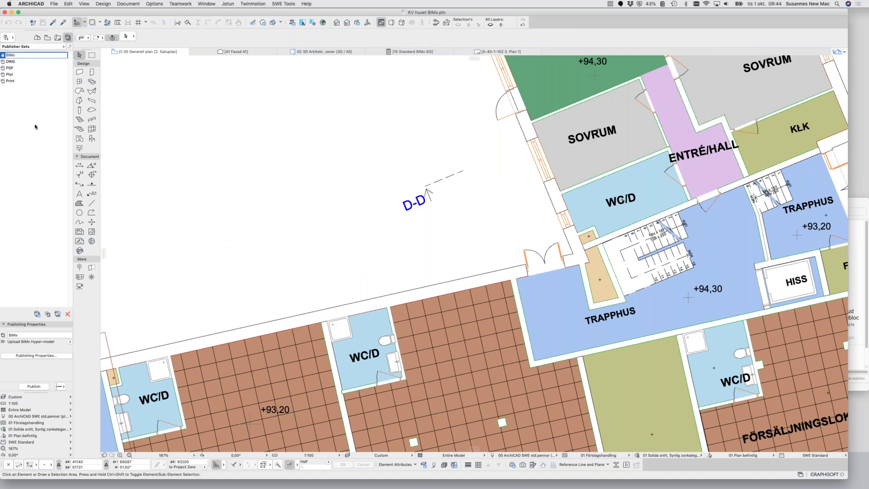
pyautogui.click(37, 314)
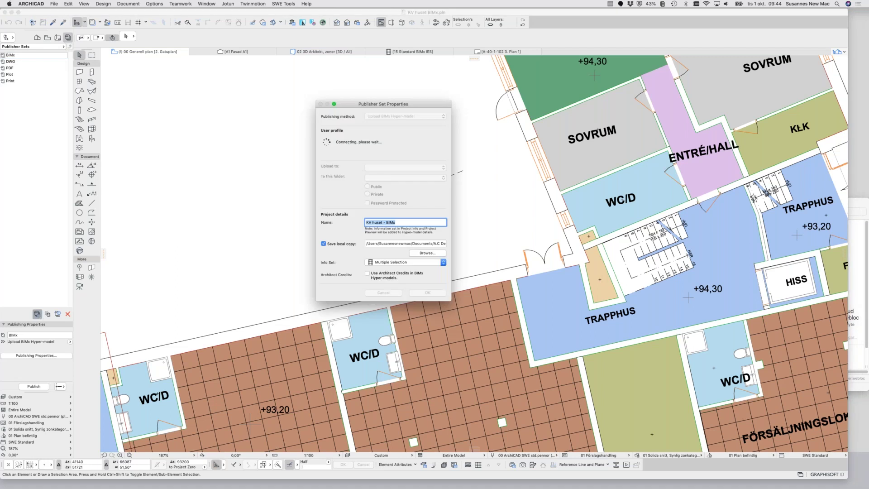
pyautogui.click(399, 263)
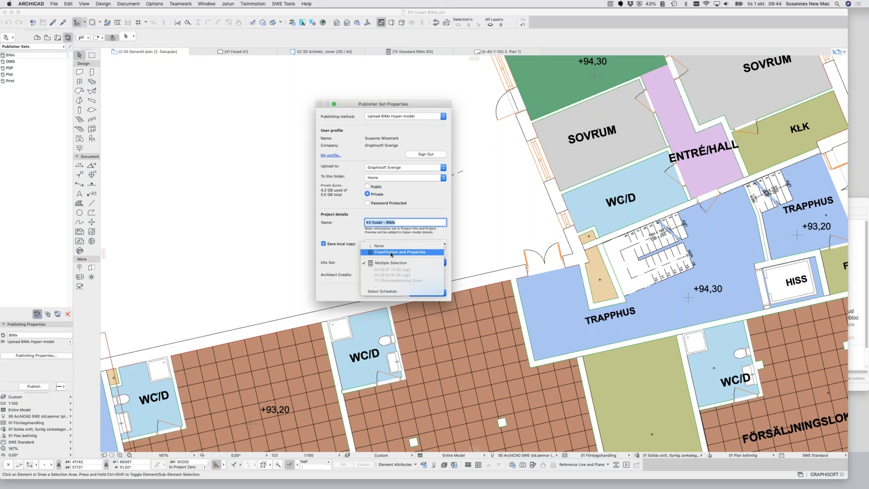
pyautogui.click(392, 253)
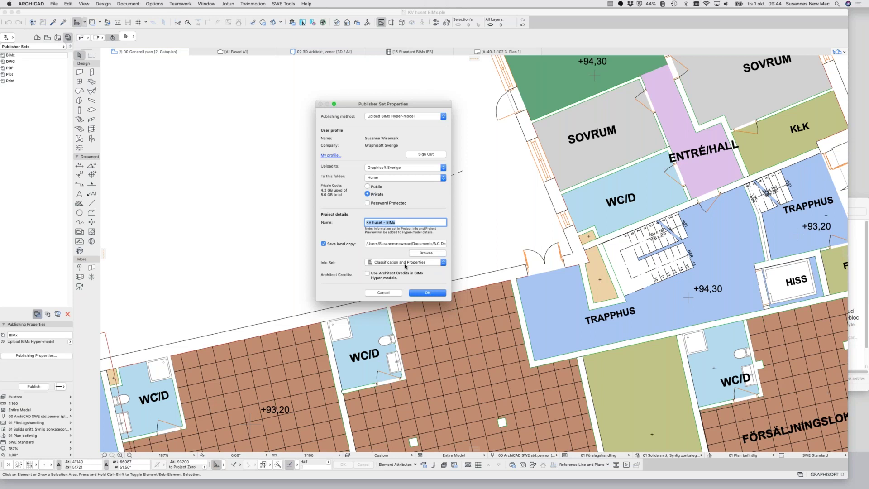
pyautogui.press('super+Tab')
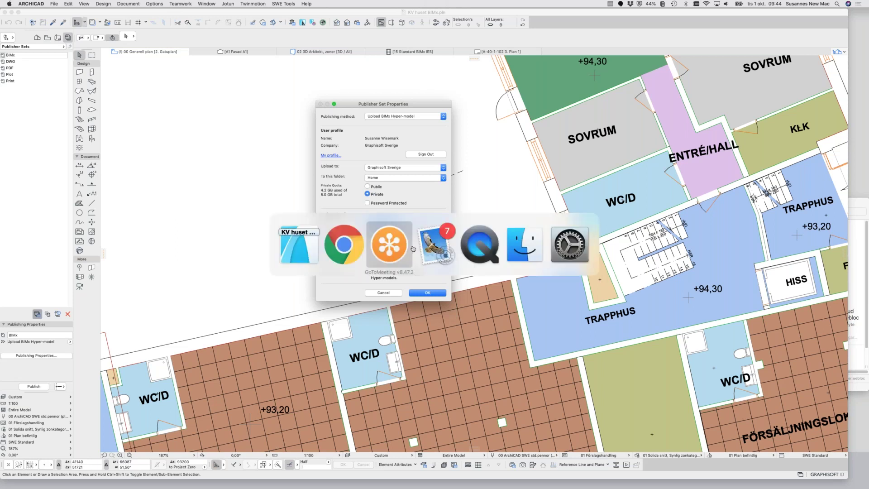
pyautogui.click(337, 253)
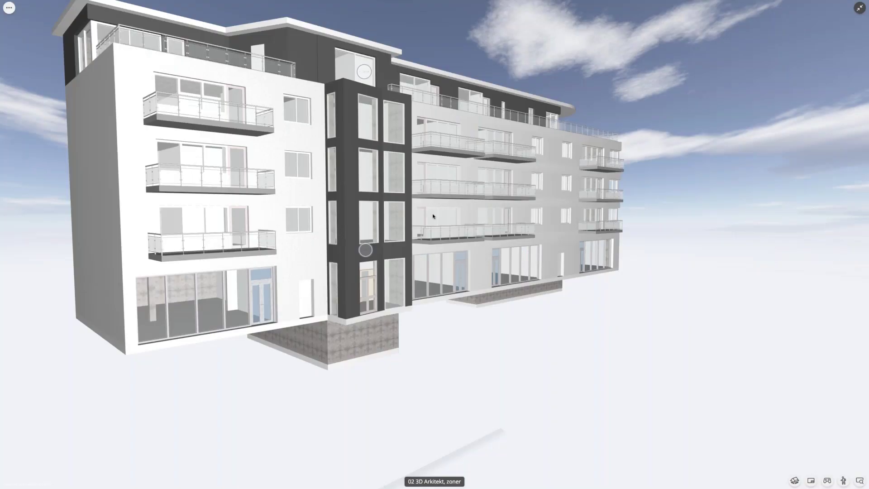
# - Select a balcony window beside the dark stair tower, then switch to ARCHICAD and cancel the Publisher Set Properties dialog
pyautogui.click(433, 217)
pyautogui.press('super+Tab')
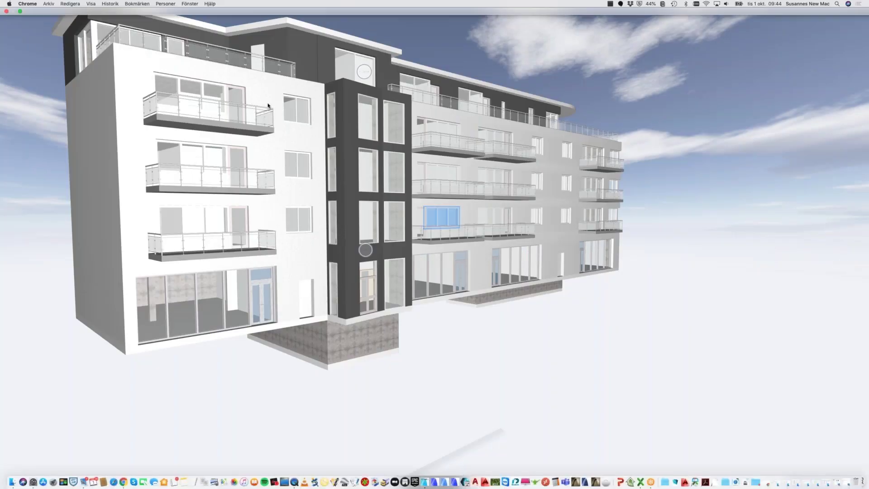
pyautogui.click(393, 298)
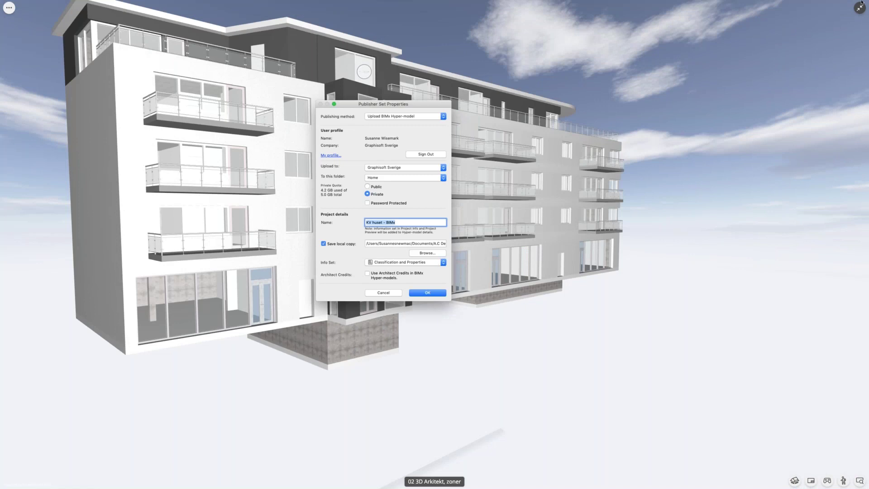
pyautogui.click(568, 226)
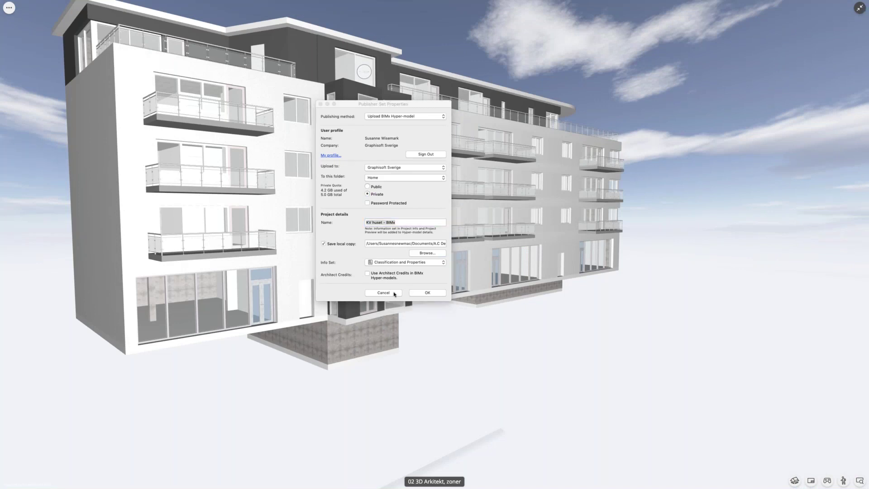
pyautogui.click(393, 293)
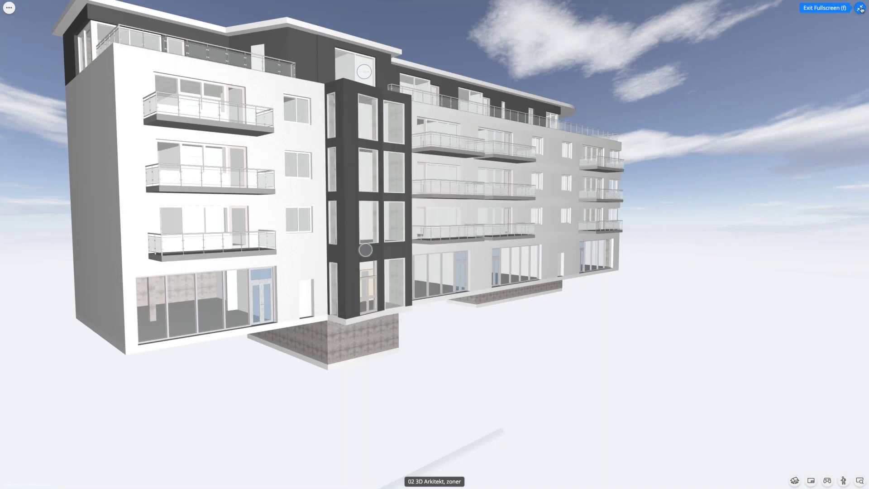
# - Exit the web viewer's full screen and browse the model list in the Home folder of Graphisoft Sverige
pyautogui.click(859, 8)
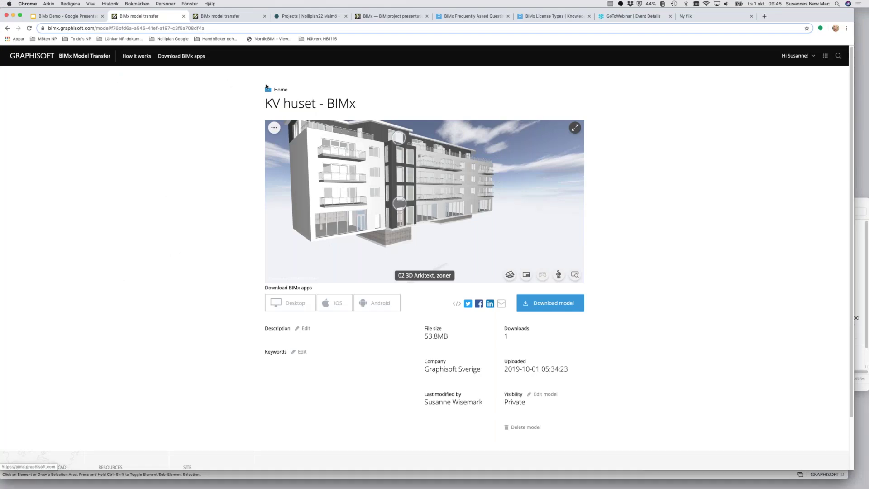
pyautogui.click(278, 90)
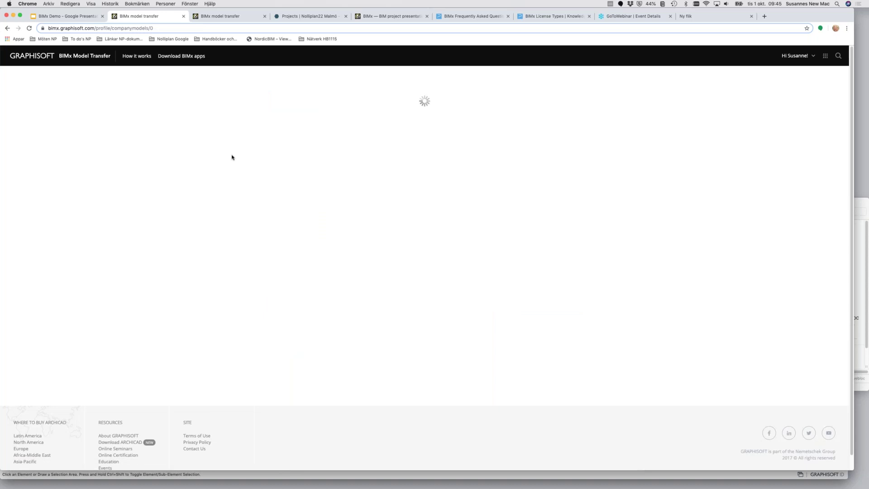
pyautogui.scroll(-2, 341, 320)
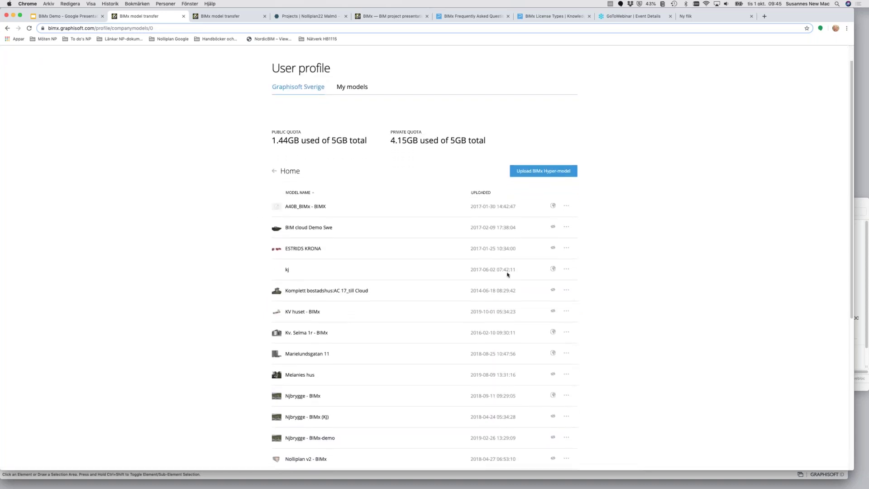
pyautogui.scroll(-5, 509, 275)
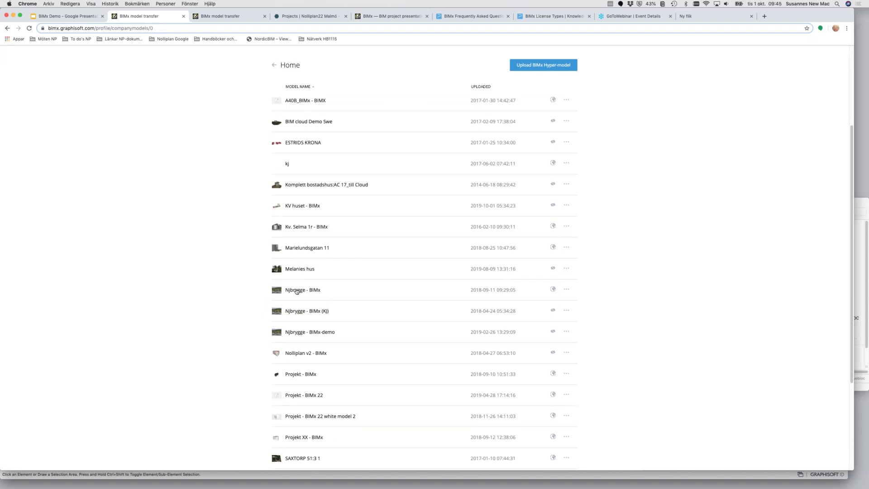
# - Open the Njbrygge - BIMx model uploaded 2018-09-11 in the web viewer and load its Architectural Model
pyautogui.click(296, 290)
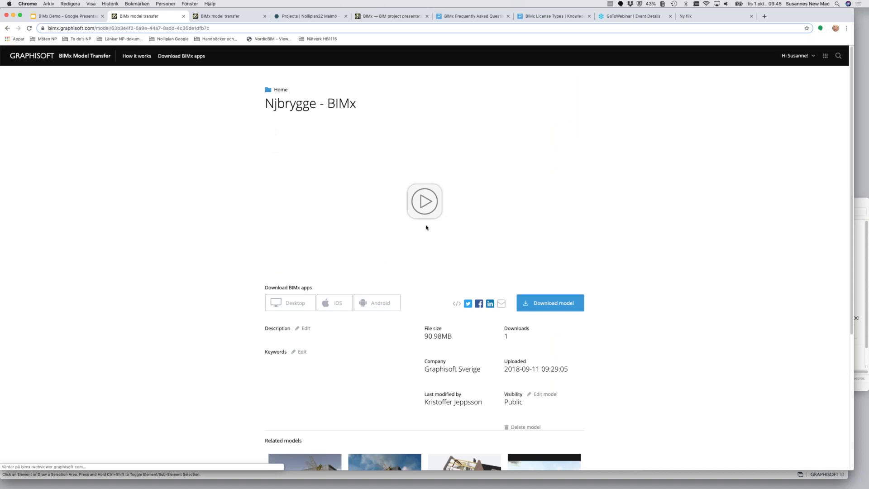
pyautogui.click(427, 202)
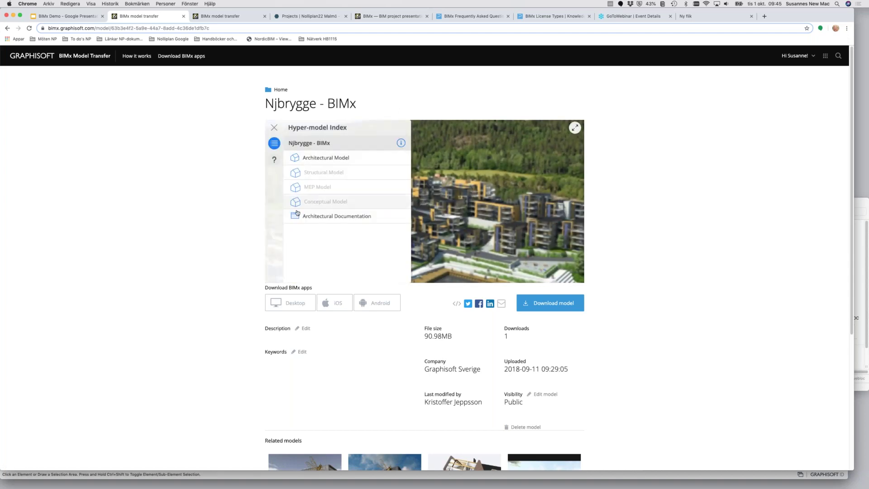
pyautogui.click(296, 158)
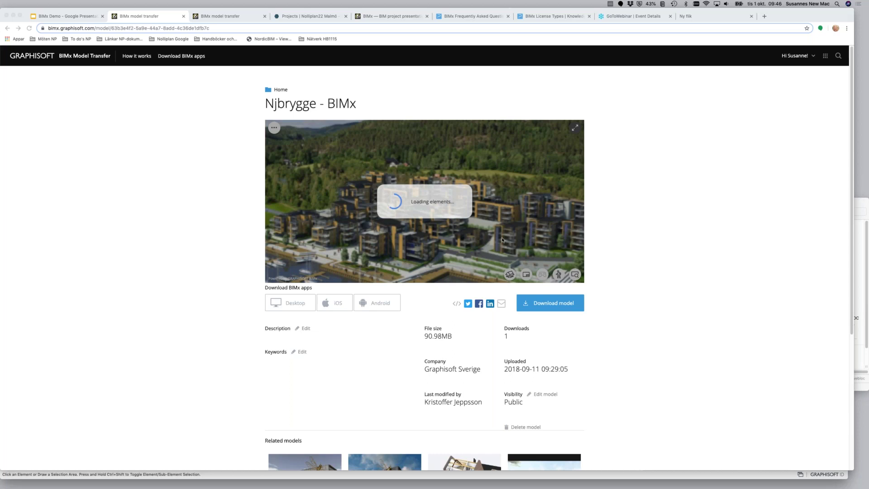
# - Switch to the mirrored BIMx mobile app in QuickTime Player and show the information of the white block beside the entrance
pyautogui.press('super+Tab')
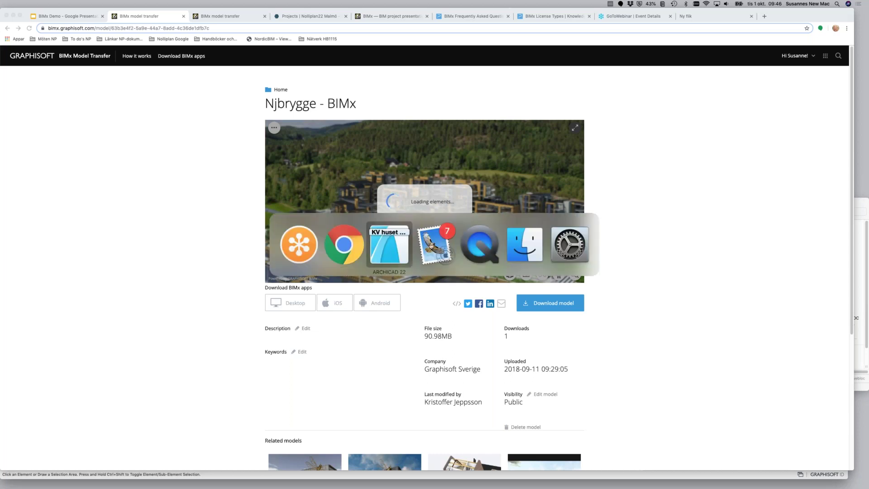
pyautogui.click(481, 254)
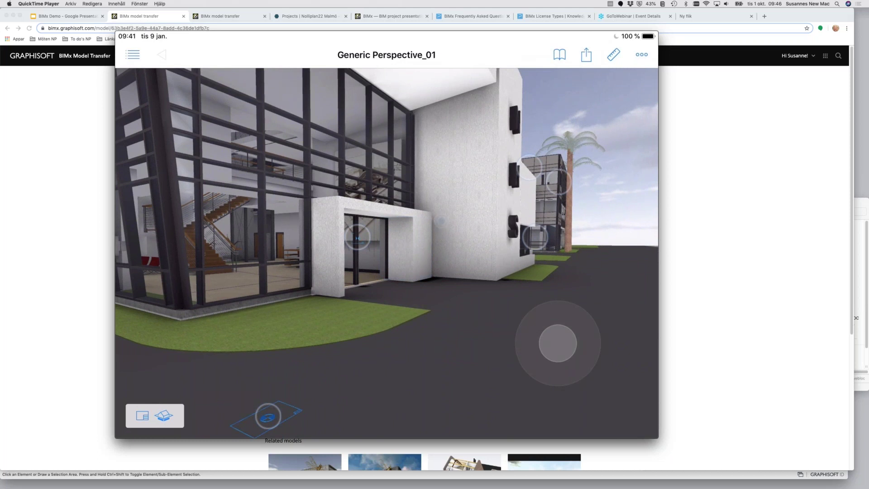
pyautogui.click(446, 225)
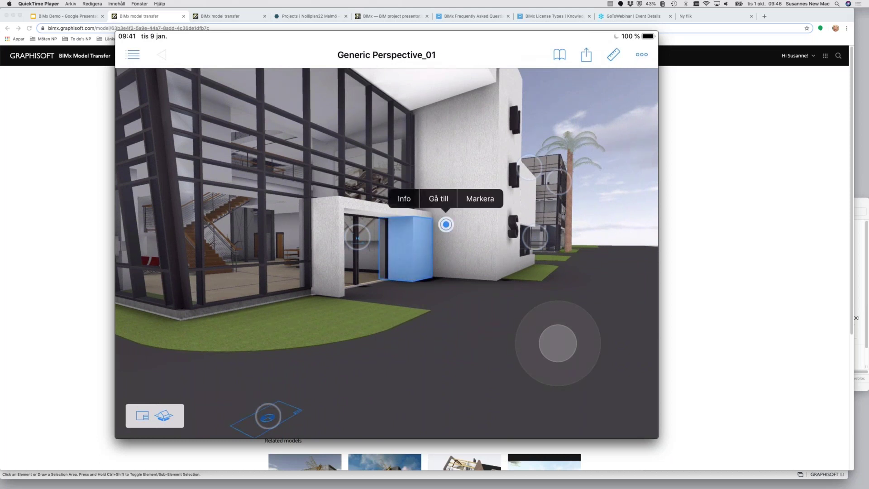
pyautogui.click(404, 198)
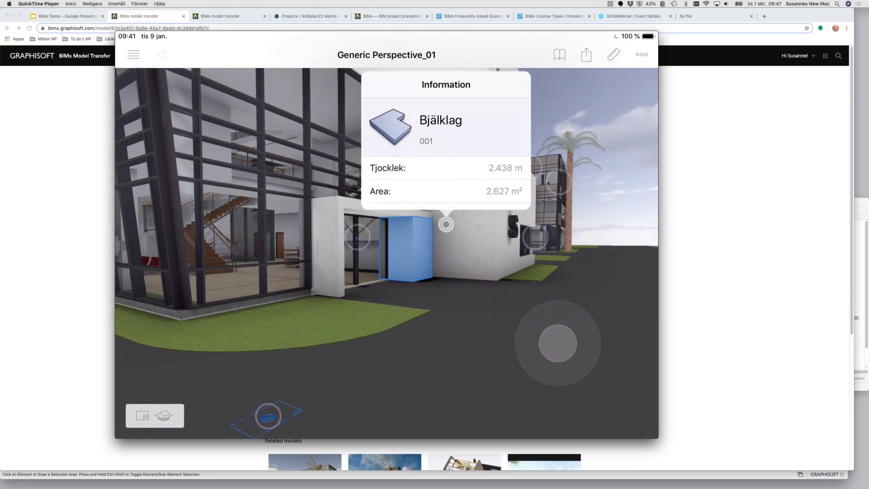
# - Show the element information of the large glass curtain wall beside the entrance, then close it and clear the selection
pyautogui.click(312, 219)
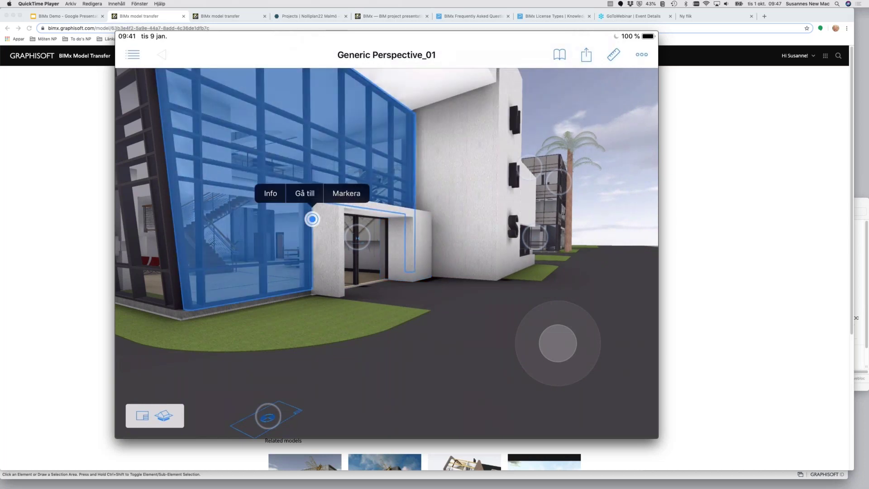
pyautogui.click(298, 156)
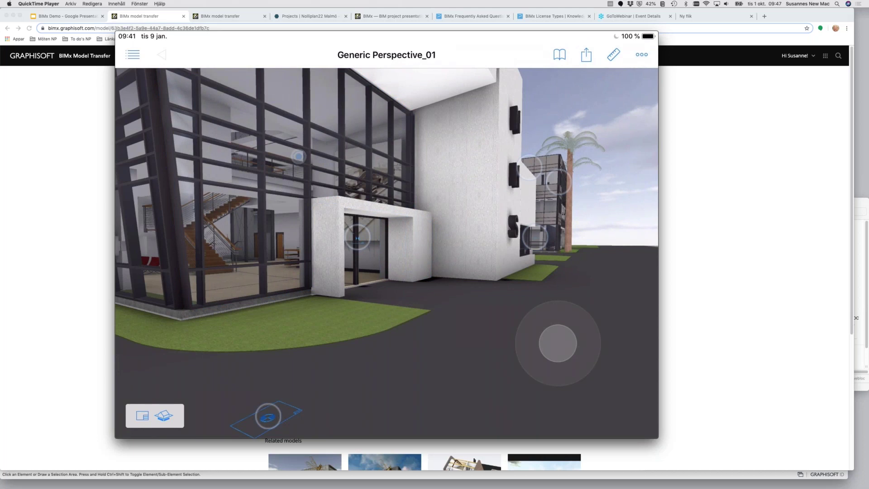
pyautogui.click(315, 231)
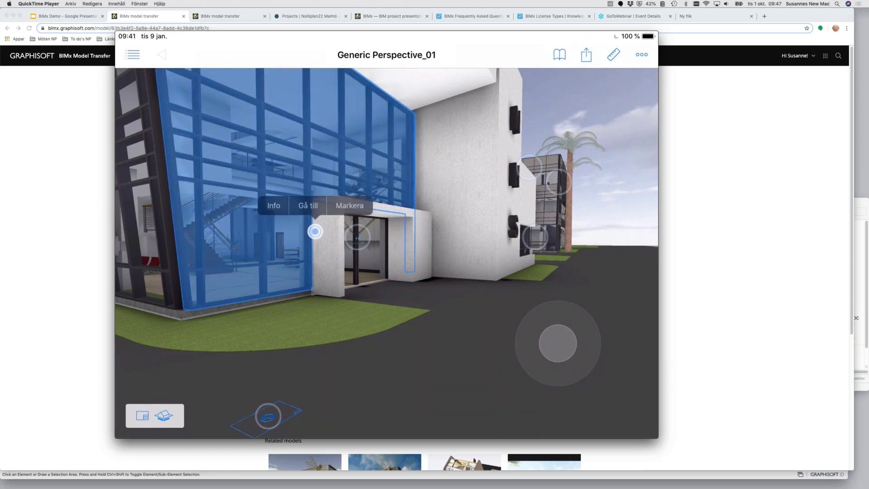
pyautogui.click(273, 205)
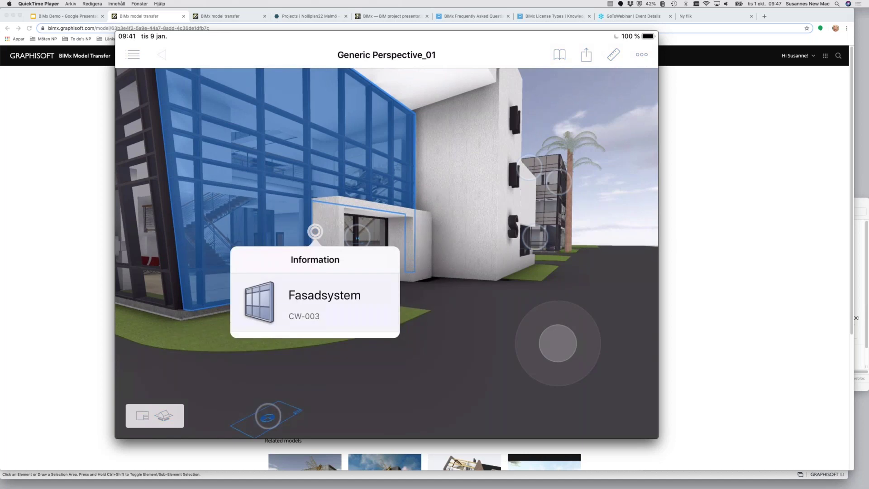
pyautogui.click(315, 231)
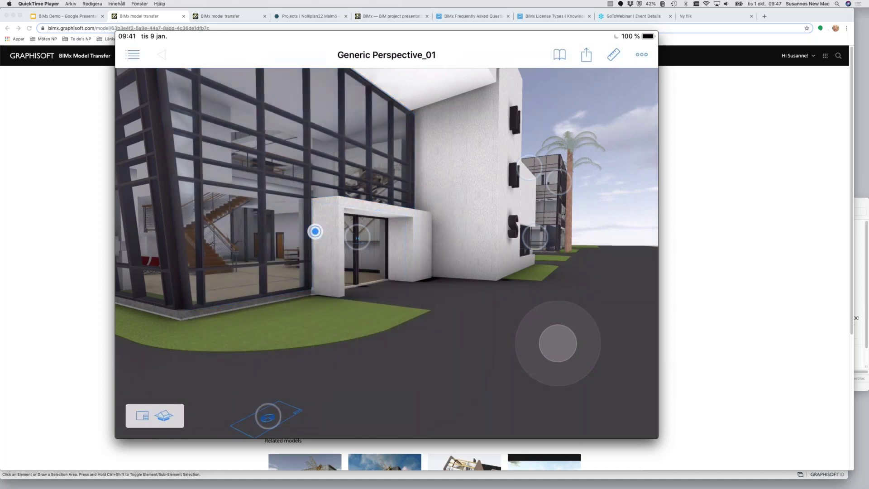
# - Turn on Zoner in the 3D view settings and walk through the model to the lobby by the wooden staircase
pyautogui.moveTo(557, 343); pyautogui.dragTo(652, 433)
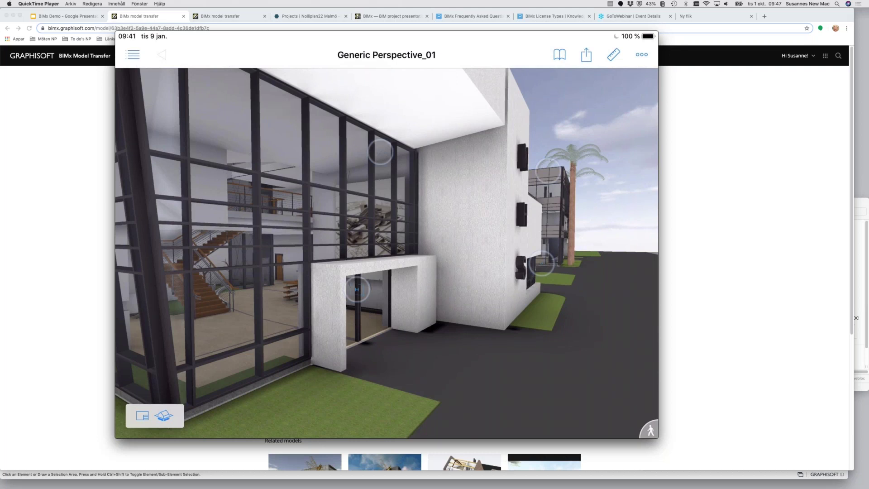
pyautogui.click(642, 55)
pyautogui.click(535, 124)
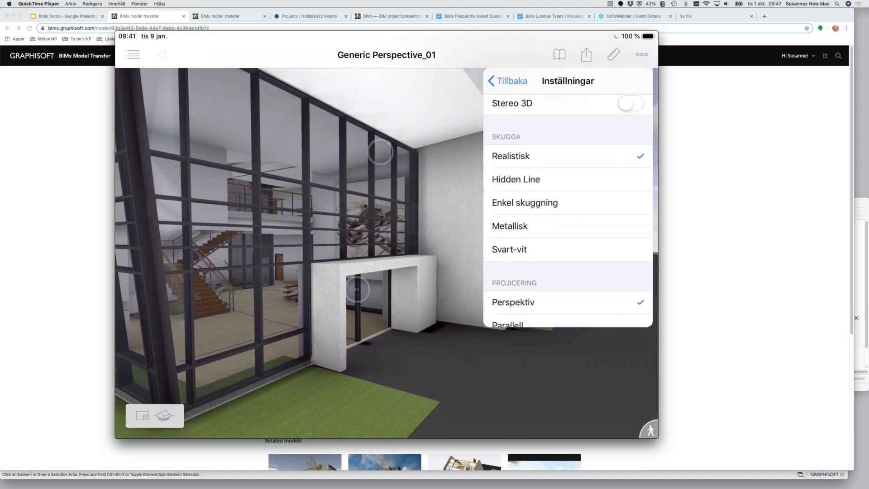
pyautogui.click(630, 103)
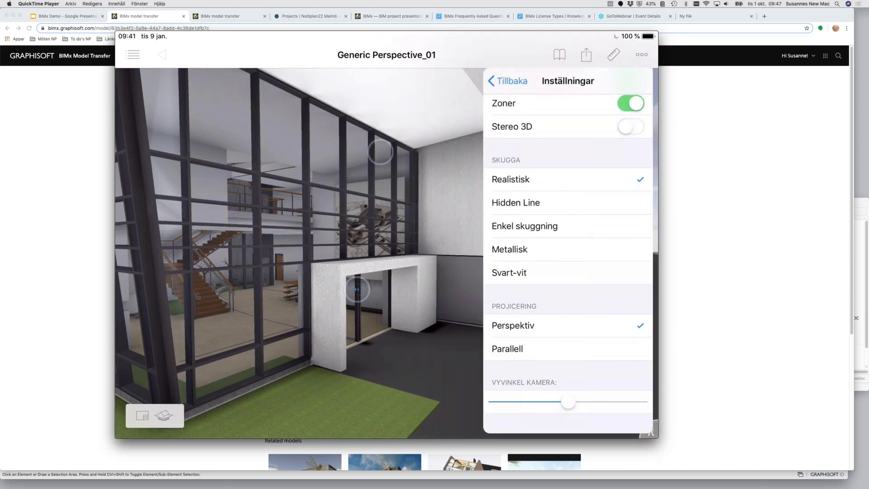
pyautogui.moveTo(381, 153); pyautogui.dragTo(380, 317)
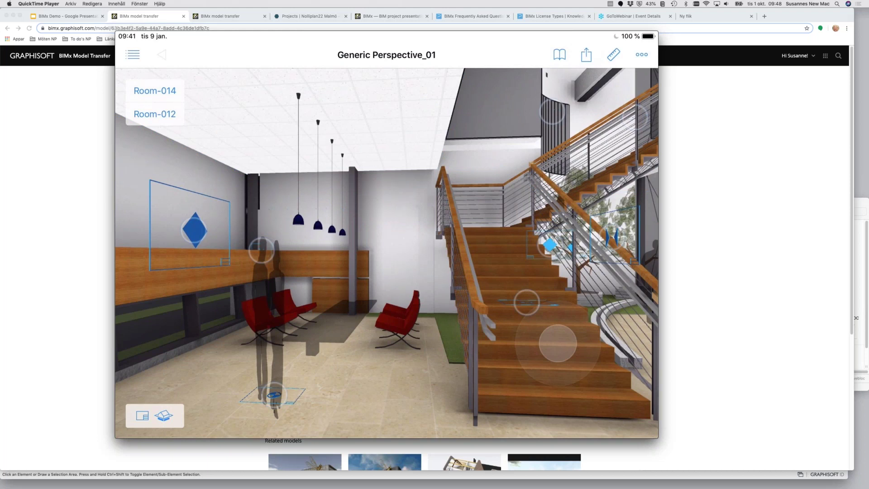
# - Switch back to Chrome and dismiss the error message in the Njbrygge - BIMx web viewer
pyautogui.press('super+Tab')
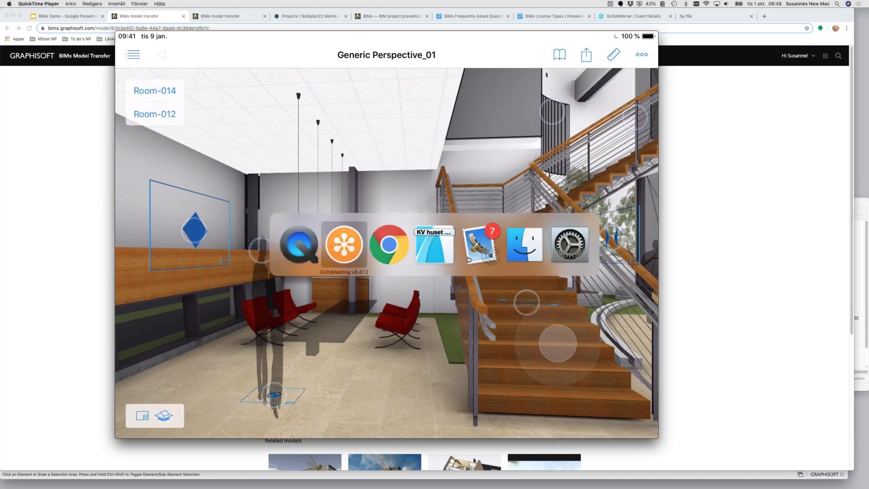
pyautogui.click(392, 245)
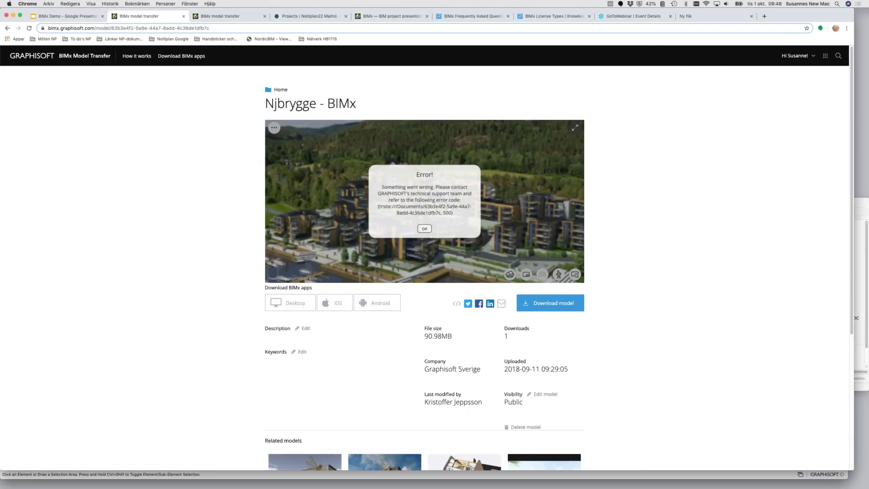
pyautogui.click(425, 229)
pyautogui.scroll(-2, 479, 217)
pyautogui.scroll(2, 478, 217)
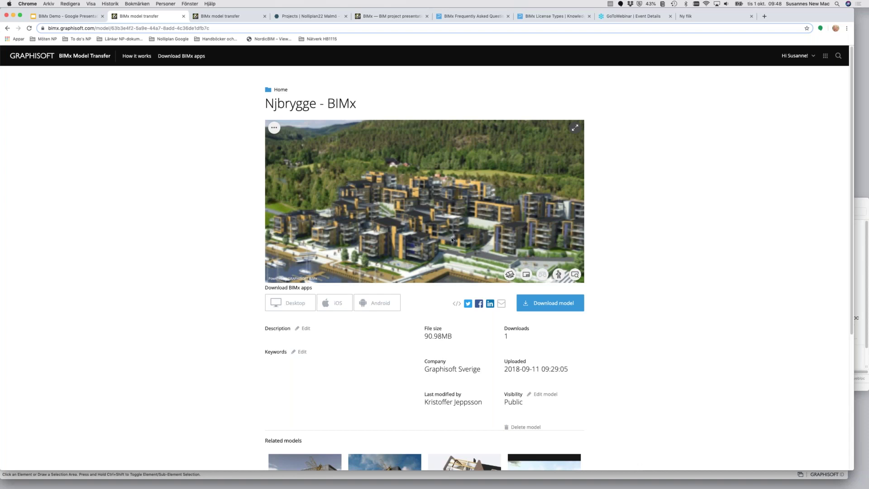
# - Switch to the mirrored BIMx app and review the full element information of the ground-floor brick wall
pyautogui.press('super+Tab')
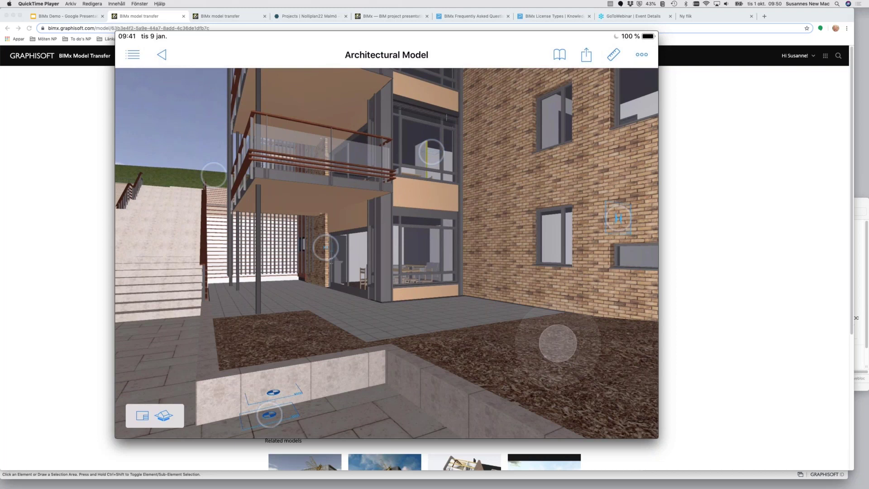
pyautogui.click(530, 223)
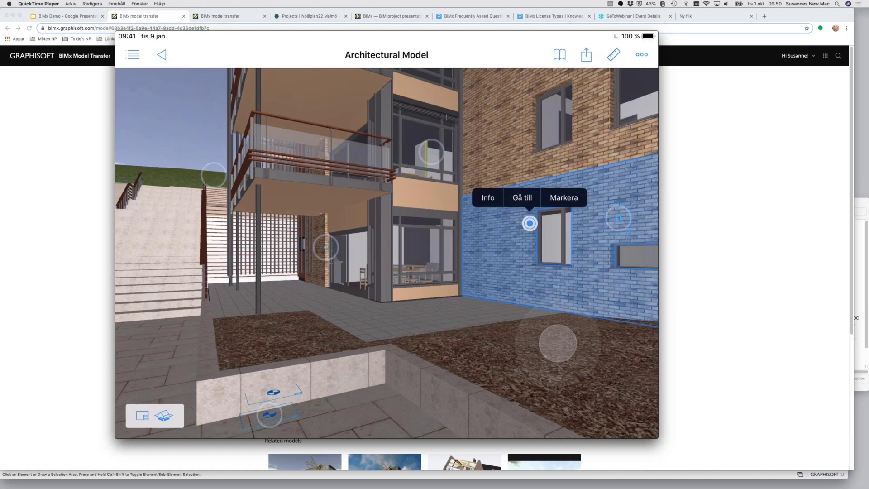
pyautogui.click(488, 197)
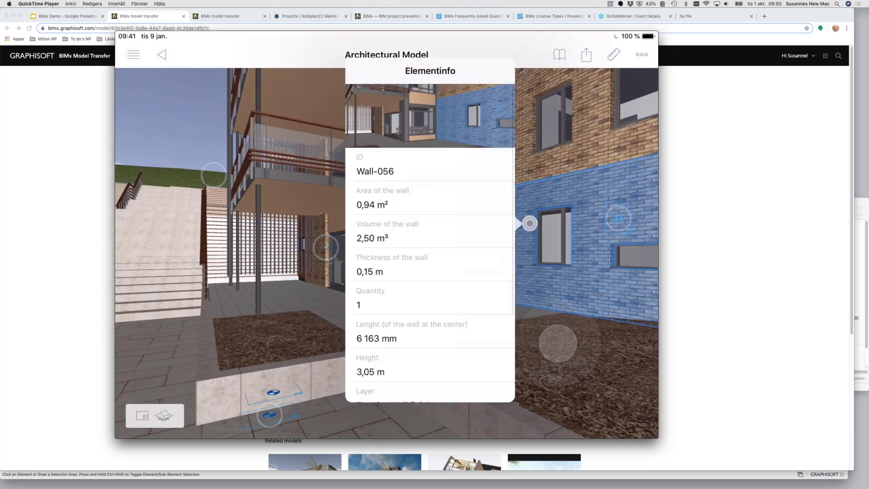
pyautogui.scroll(-3, 430, 272)
pyautogui.scroll(-5, 431, 272)
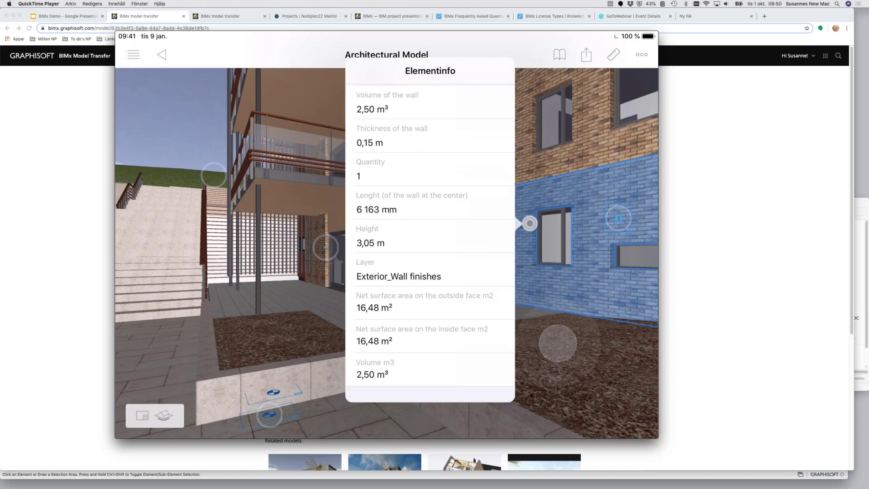
# - Close the wall information, go to the upper window in the brick facade, then select that window and deselect it
pyautogui.click(585, 98)
pyautogui.click(584, 98)
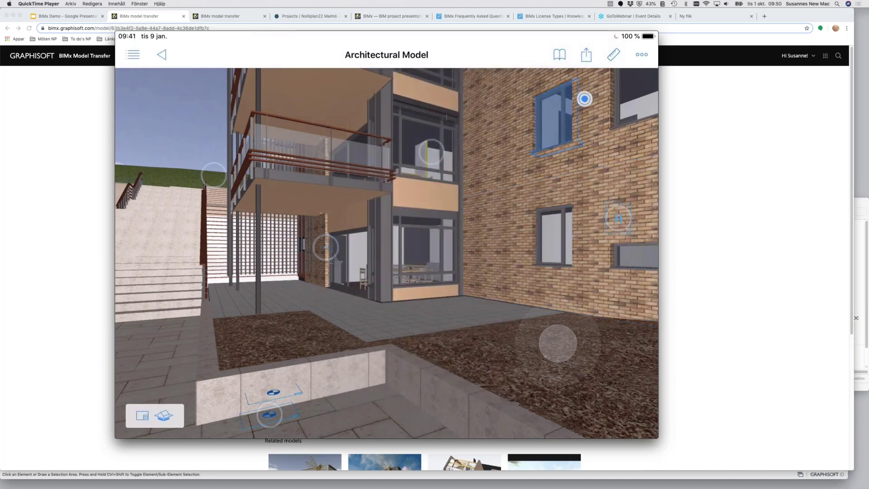
pyautogui.click(560, 74)
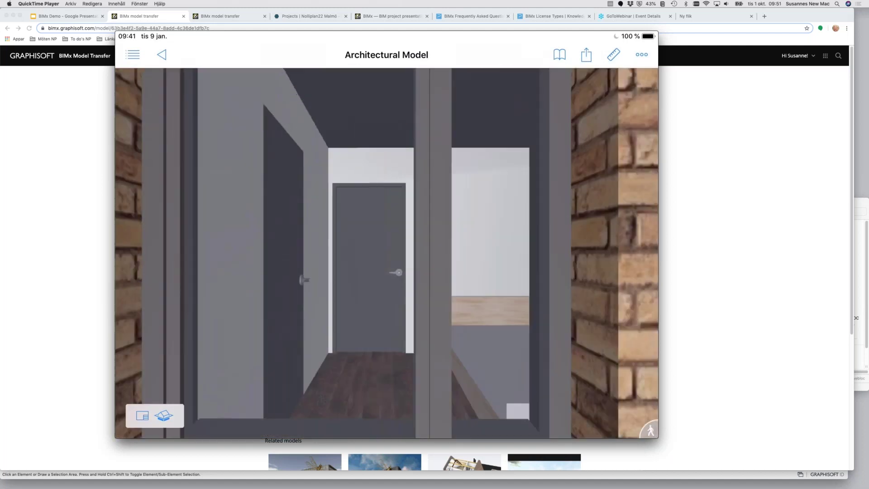
pyautogui.click(433, 259)
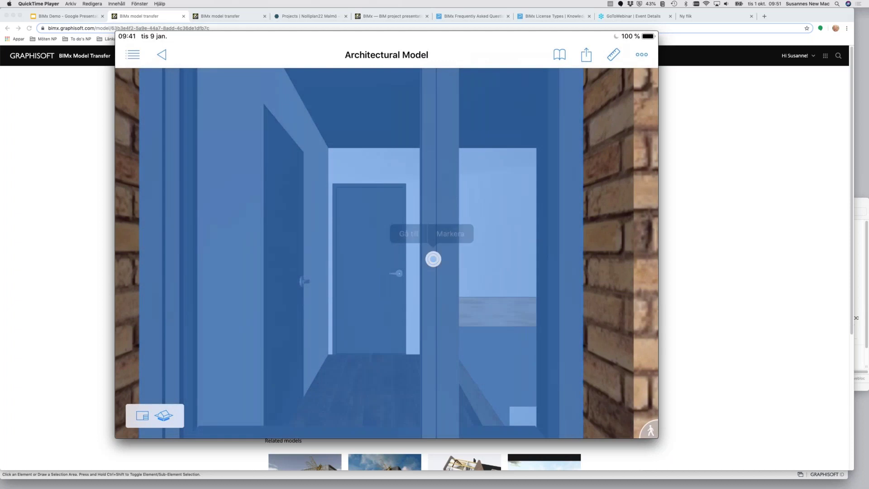
pyautogui.click(433, 278)
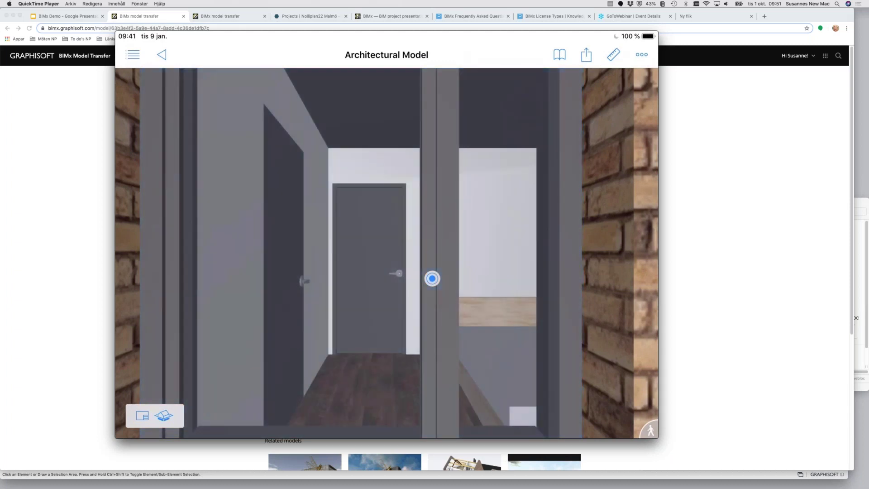
# - Back away from the upper facade and mark the narrow window in the brick wall
pyautogui.click(432, 279)
pyautogui.moveTo(432, 278); pyautogui.dragTo(447, 213)
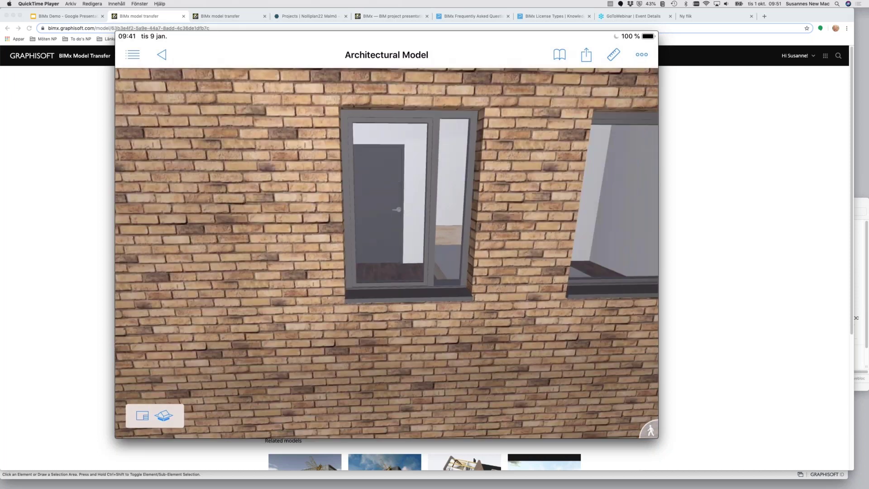
pyautogui.click(382, 86)
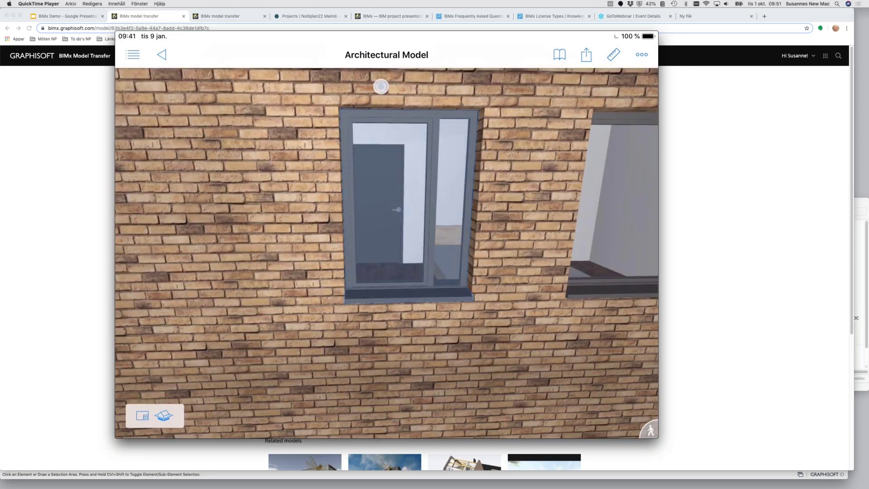
pyautogui.click(398, 60)
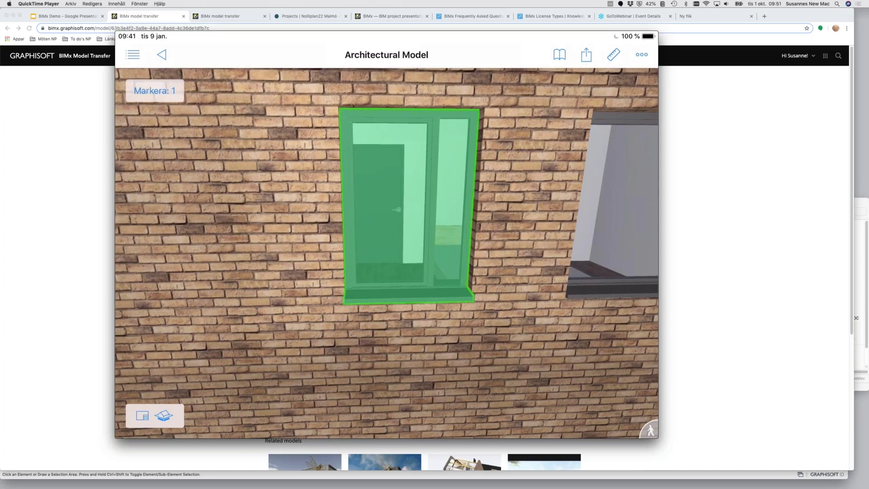
pyautogui.click(329, 247)
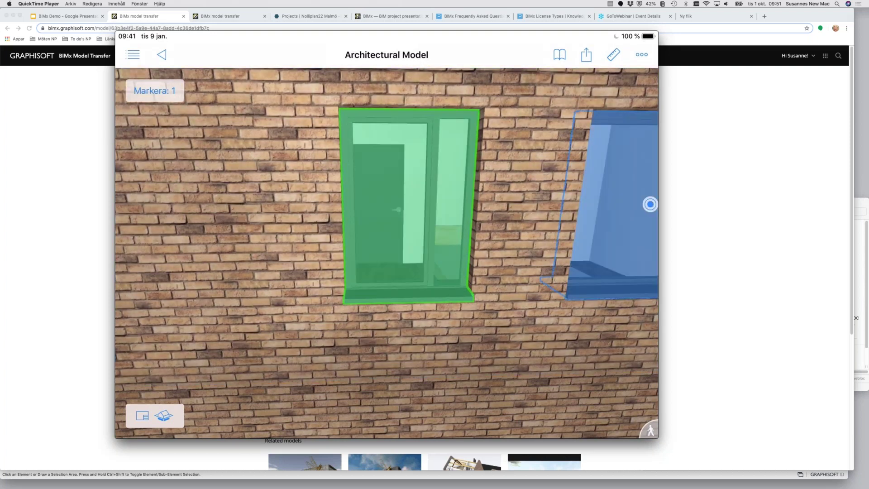
# - Go to the wide window beside the marked one, then back out and review the element information of the brick wall below
pyautogui.moveTo(650, 202); pyautogui.dragTo(465, 220)
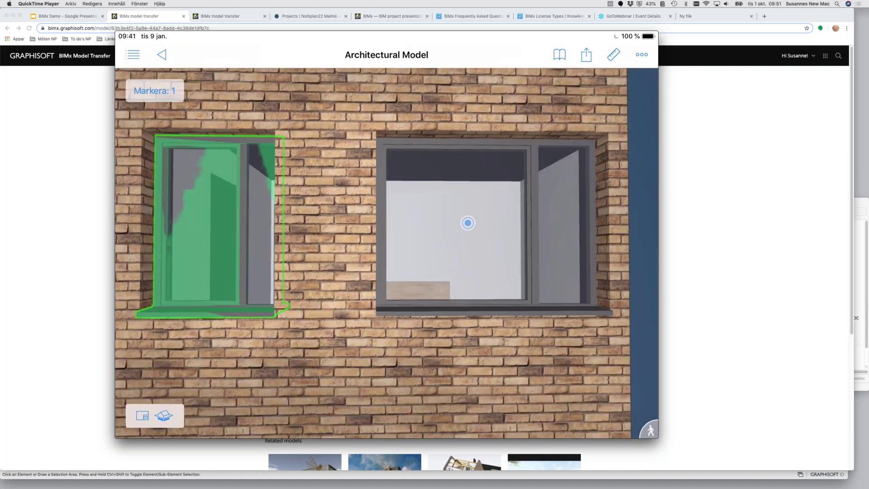
pyautogui.click(532, 179)
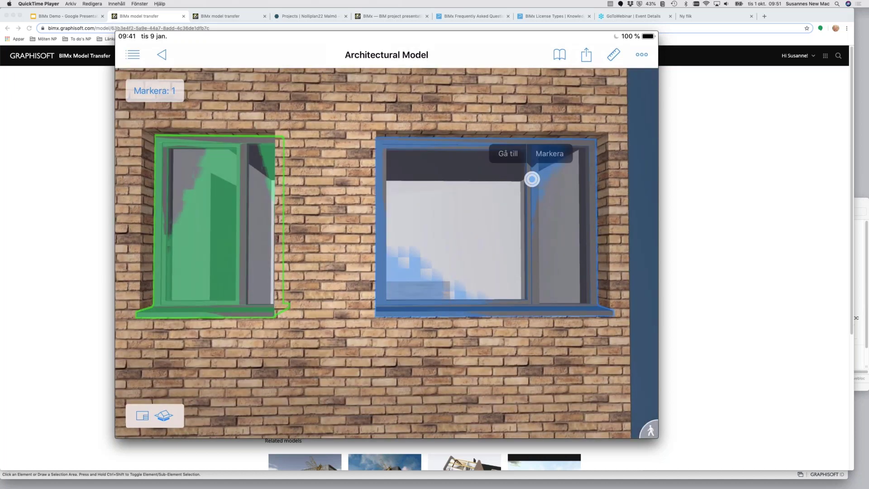
pyautogui.moveTo(532, 179)
pyautogui.mouseDown()
pyautogui.moveTo(540, 250)
pyautogui.moveTo(530, 245)
pyautogui.moveTo(513, 306)
pyautogui.mouseUp()
pyautogui.click(513, 306)
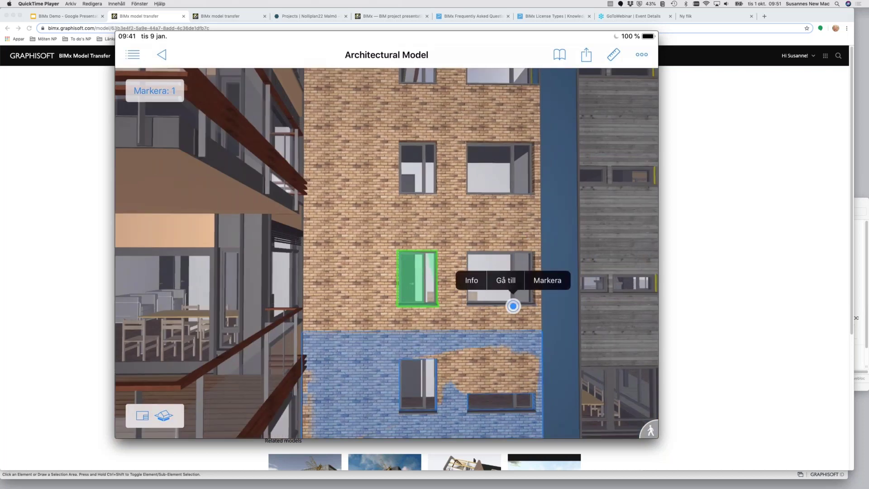
pyautogui.click(471, 281)
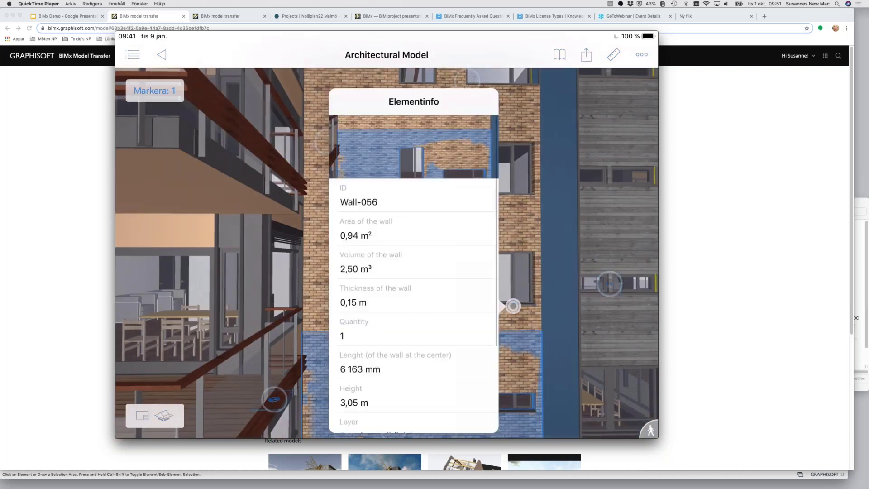
pyautogui.scroll(-2, 414, 271)
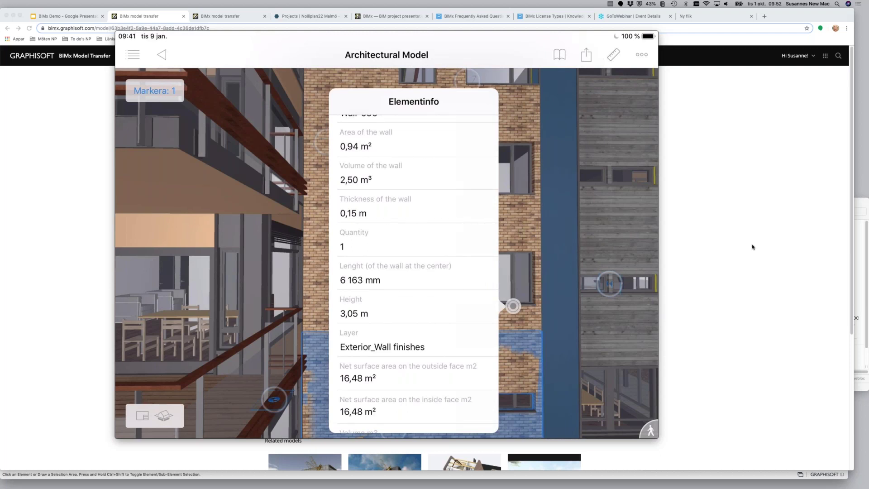
# - Switch to the Njbrygge - BIMx page in Chrome, then switch to the KV huset project in ARCHICAD
pyautogui.click(721, 268)
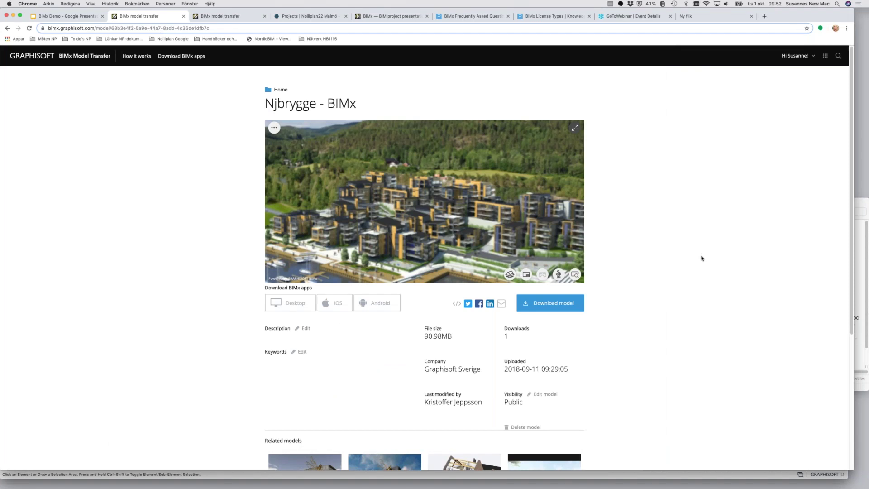
pyautogui.scroll(-1, 714, 257)
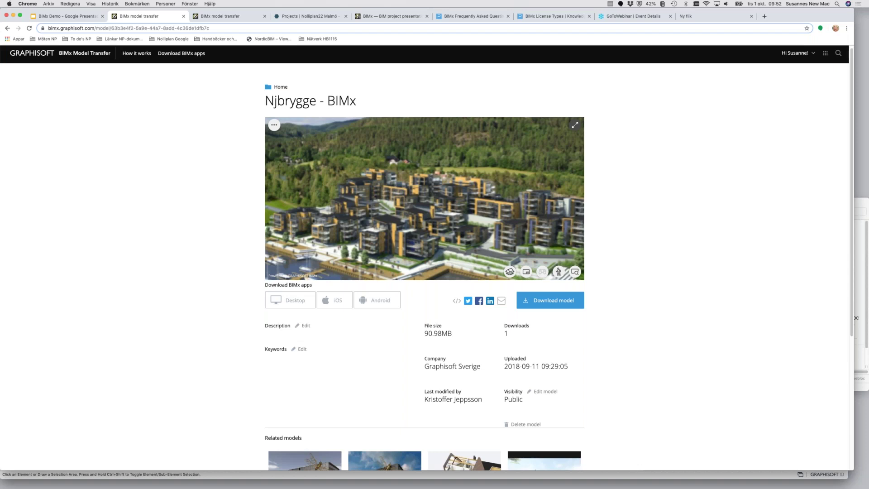
pyautogui.press('super+Tab')
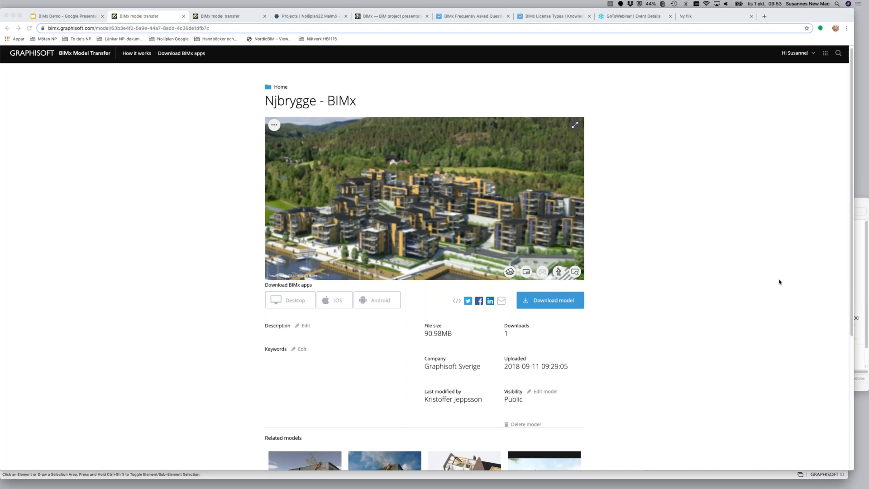
pyautogui.press('super+Tab')
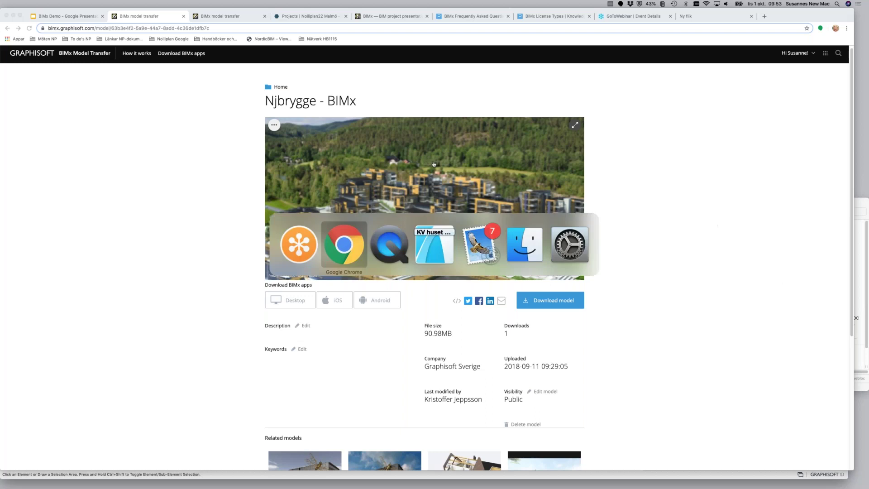
pyautogui.click(428, 246)
# - Open the properties of the BIMx publisher set and turn the Save local copy option off and on again
pyautogui.click(2, 56)
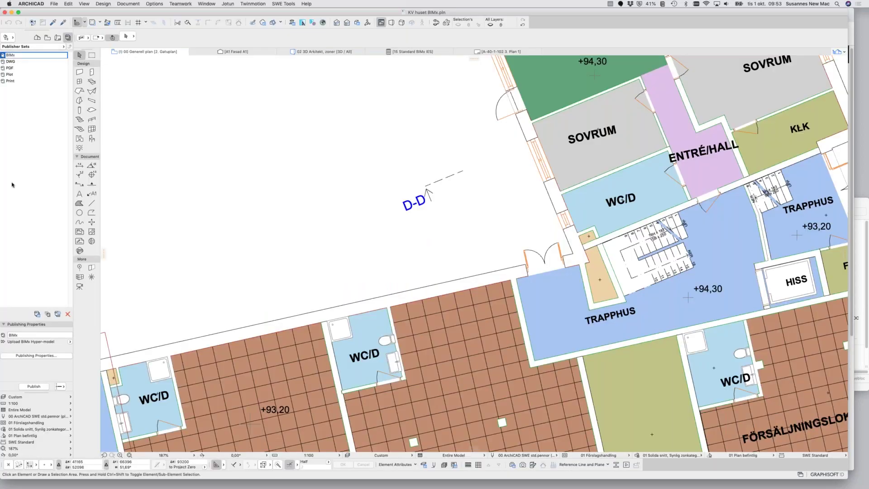
pyautogui.click(37, 313)
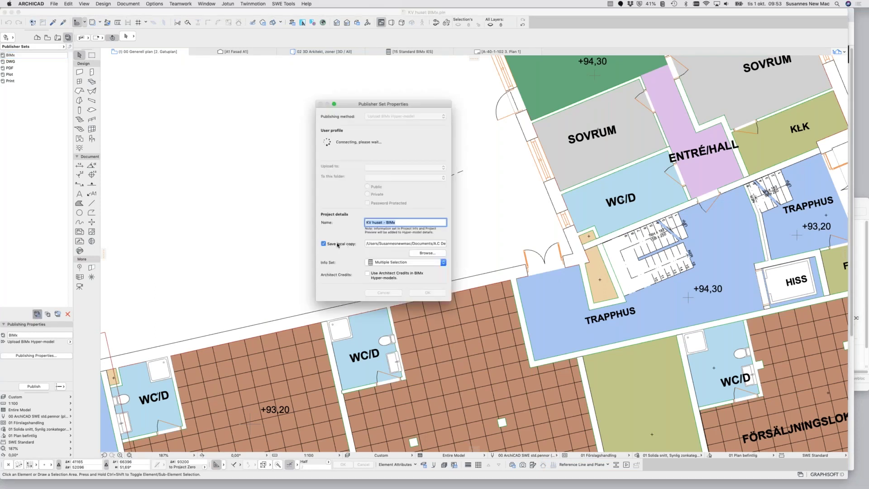
pyautogui.click(323, 244)
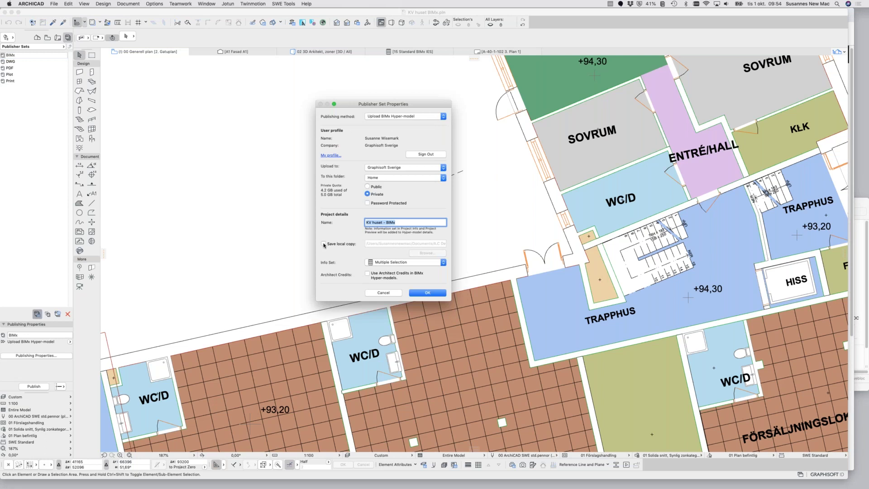
pyautogui.click(323, 244)
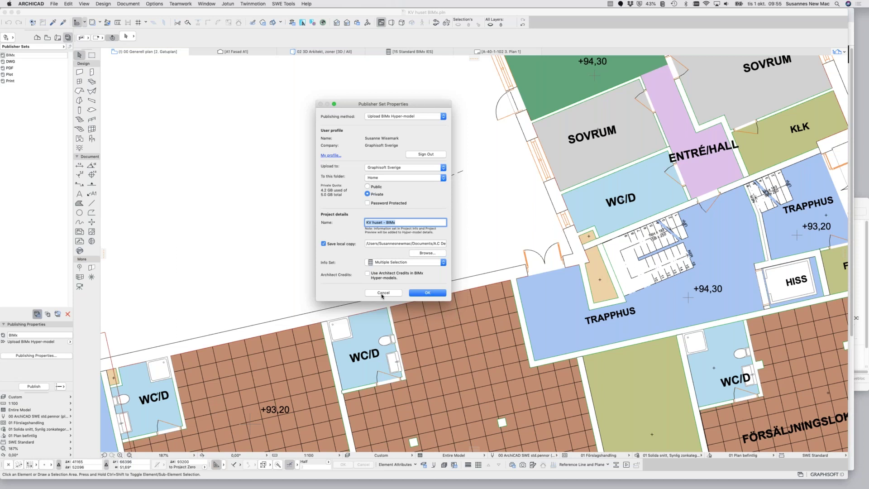
# - Switch to Chrome and open the BIMx Model Transfer home page to look over the featured models
pyautogui.press('super+Tab')
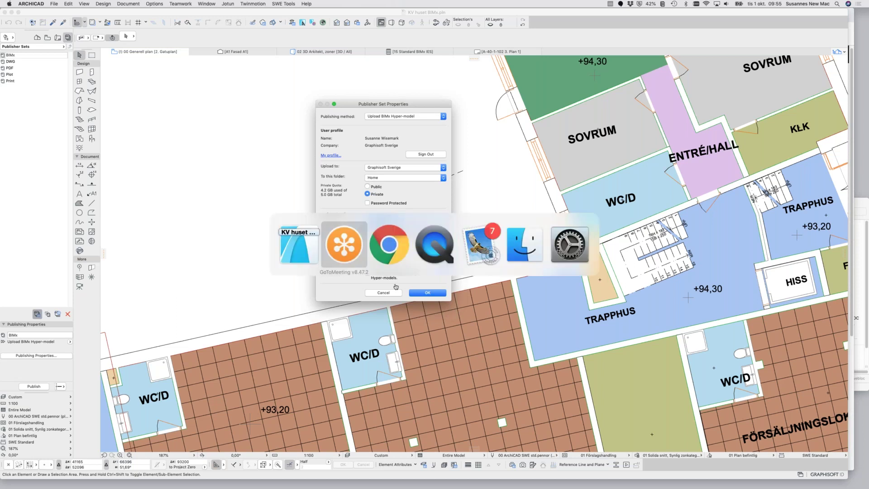
pyautogui.click(389, 245)
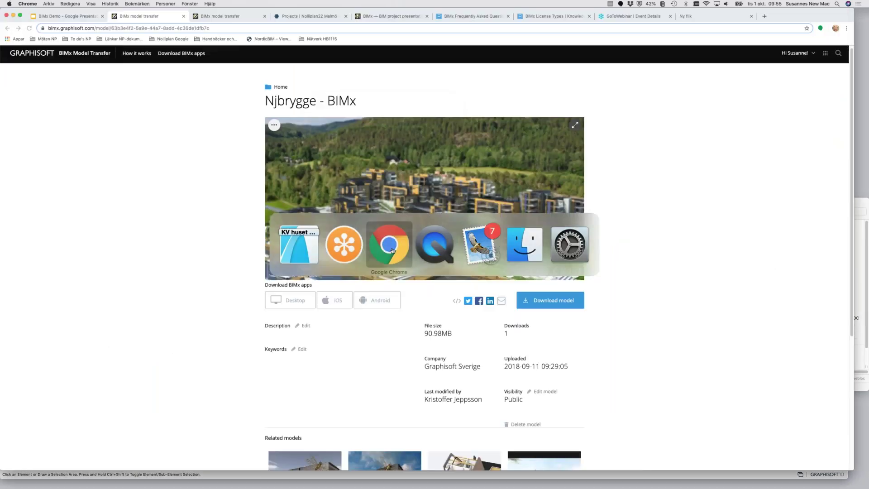
pyautogui.click(69, 55)
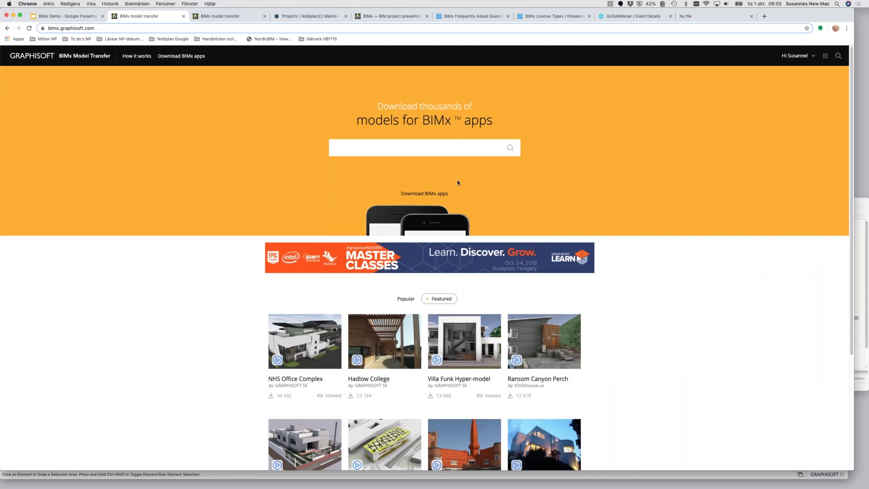
pyautogui.scroll(-1, 597, 290)
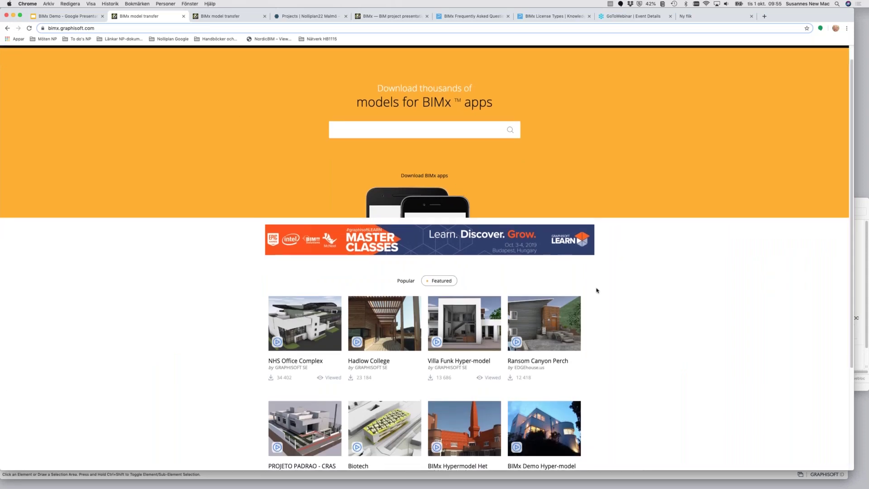
pyautogui.scroll(1, 597, 290)
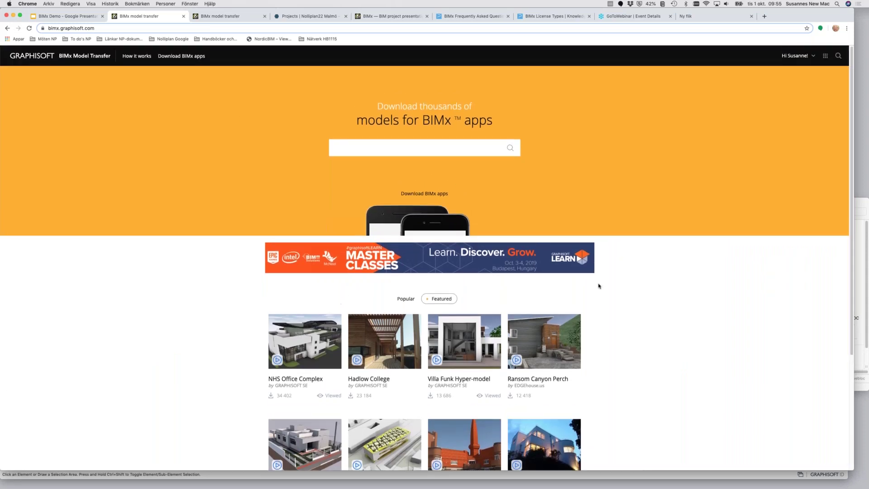
# - Open the Graphisoft Sverige model folders from the account profile and go into the Home folder
pyautogui.click(795, 58)
pyautogui.click(753, 83)
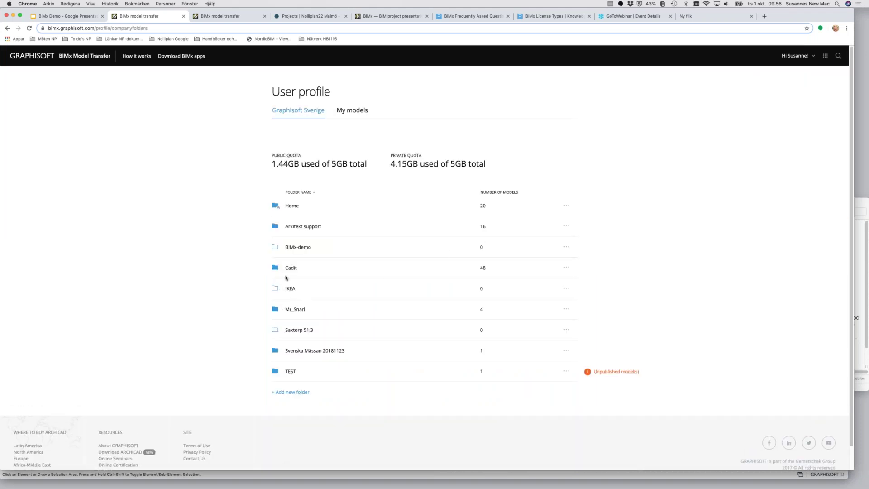
pyautogui.click(289, 205)
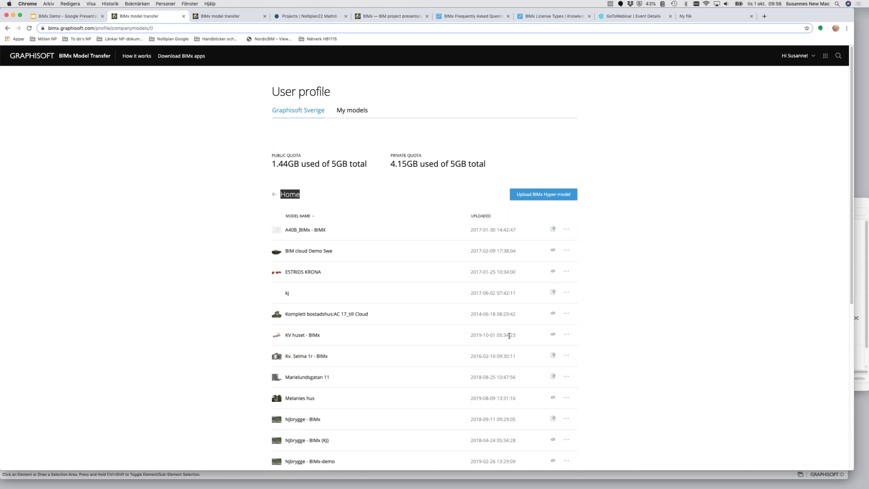
# - Switch to the mirrored BIMx PRO app to look at its list of downloaded models, then return to Chrome
pyautogui.press('super+Tab')
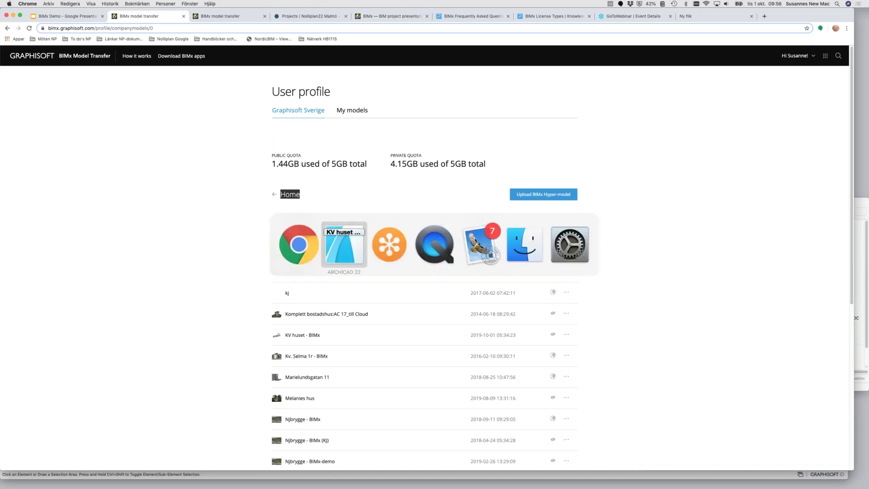
pyautogui.press('super+Tab')
pyautogui.press('super+Tab')
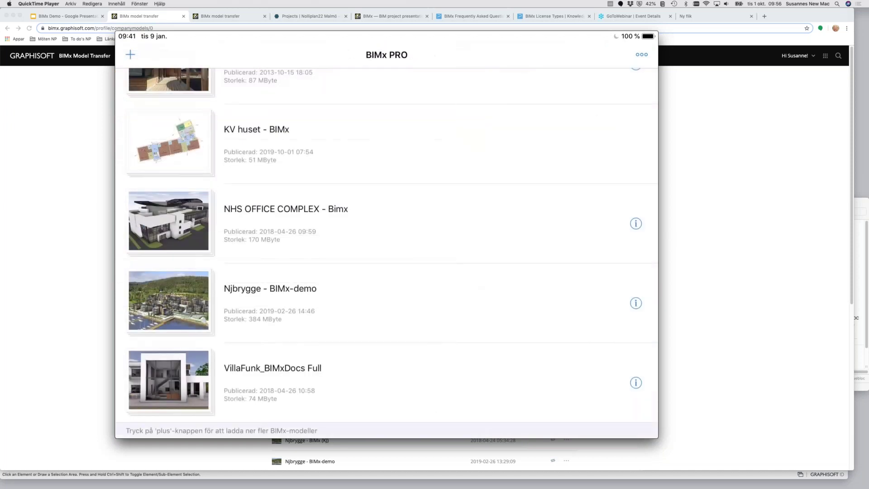
pyautogui.moveTo(641, 229)
pyautogui.moveTo(495, 91)
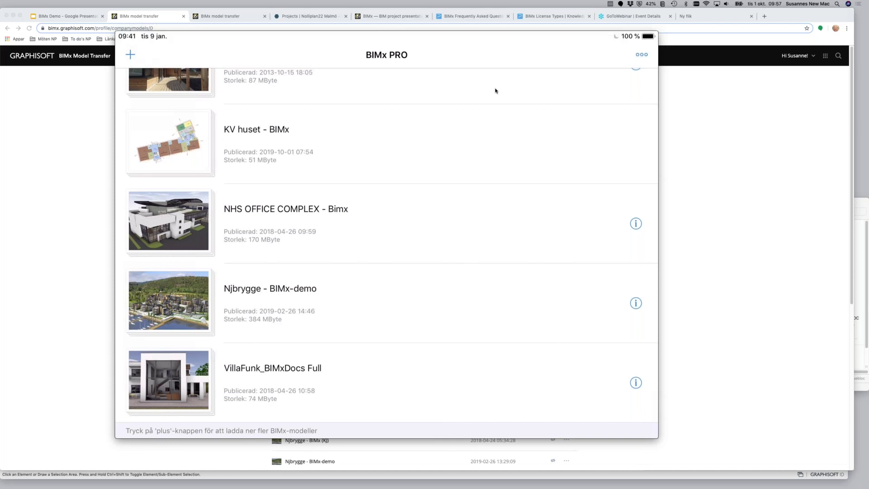
pyautogui.click(659, 186)
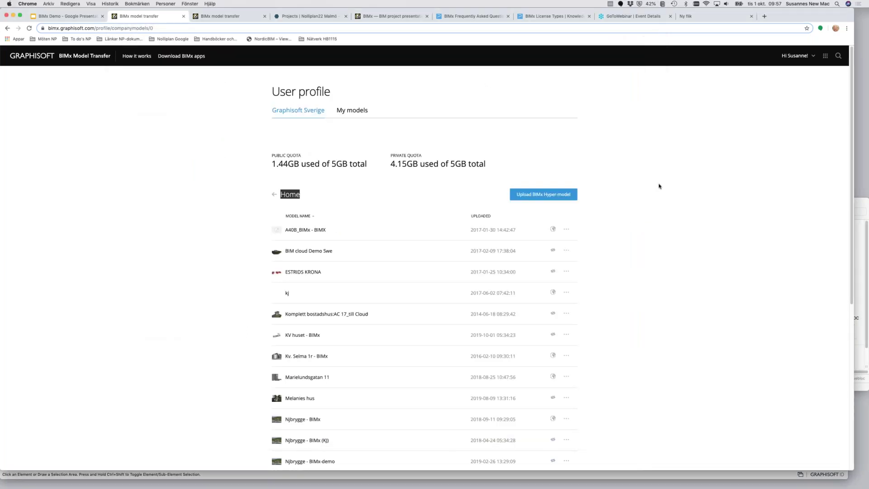